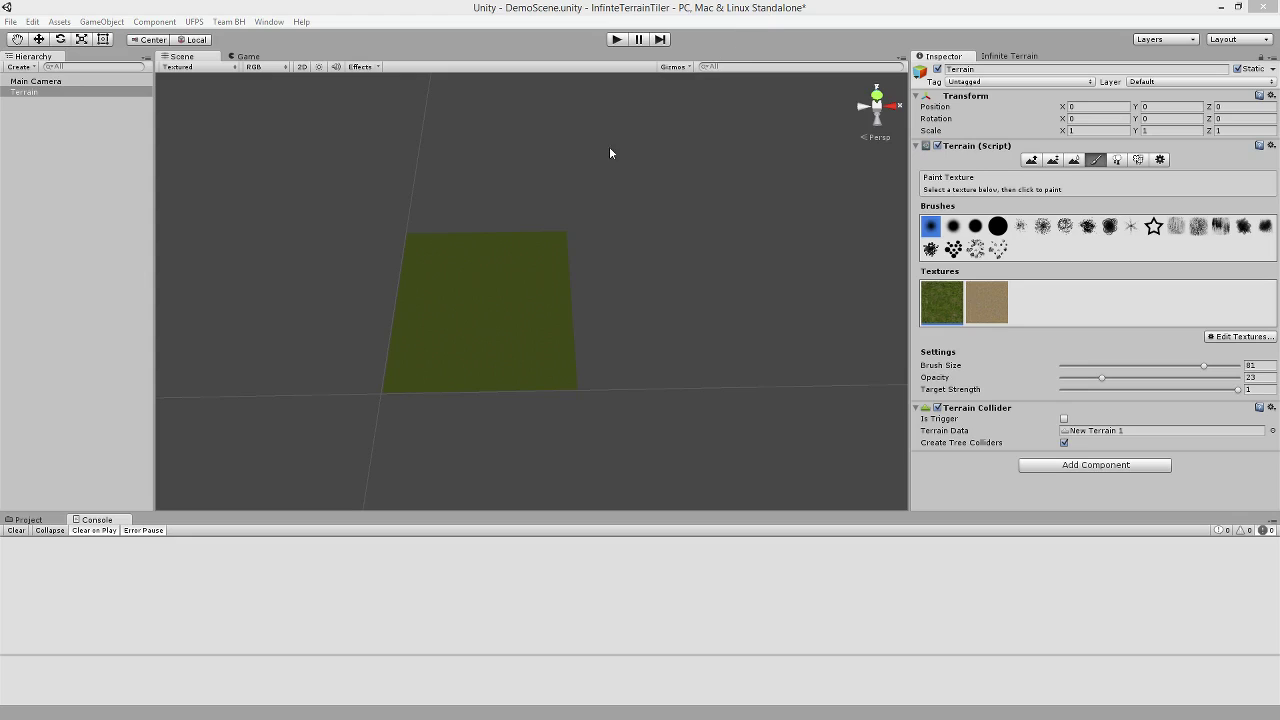
{"action": "left_click_drag", "start_coordinate": [603, 145], "coordinate": [599, 147], "text": "alt"}
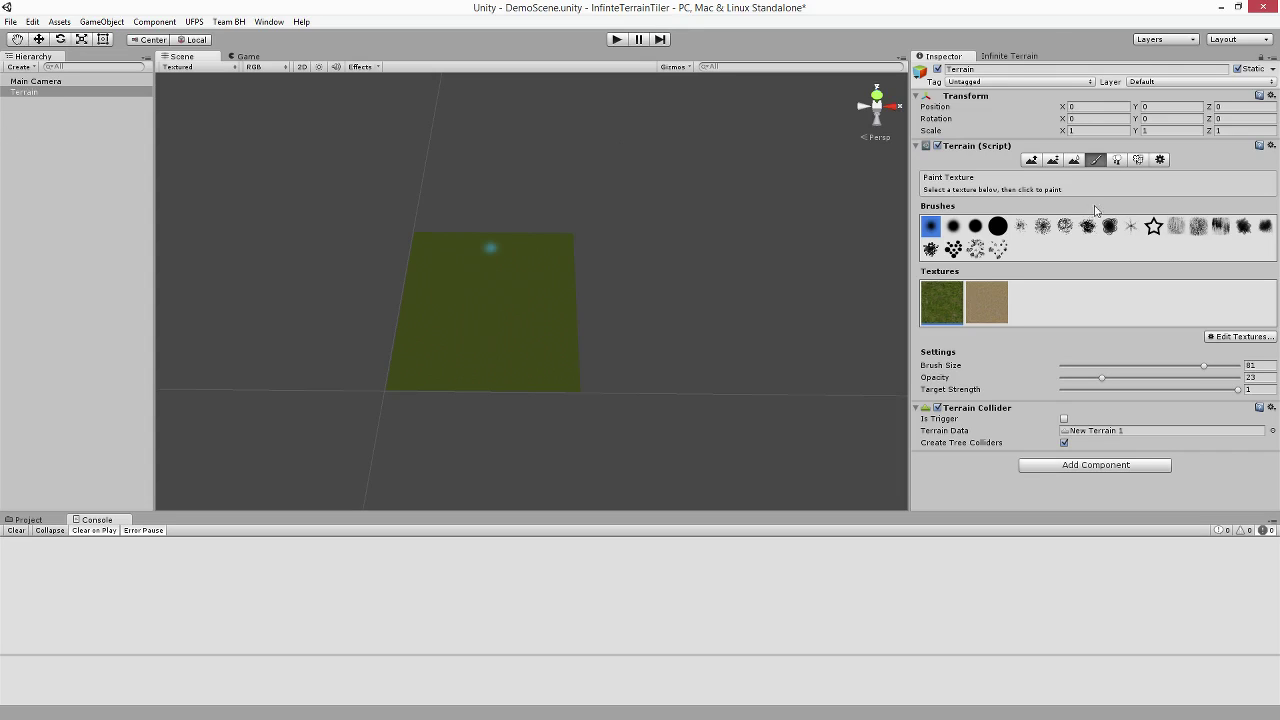
{"action": "left_click", "coordinate": [1119, 162]}
{"action": "left_click", "coordinate": [1096, 160]}
{"action": "left_click", "coordinate": [228, 21]}
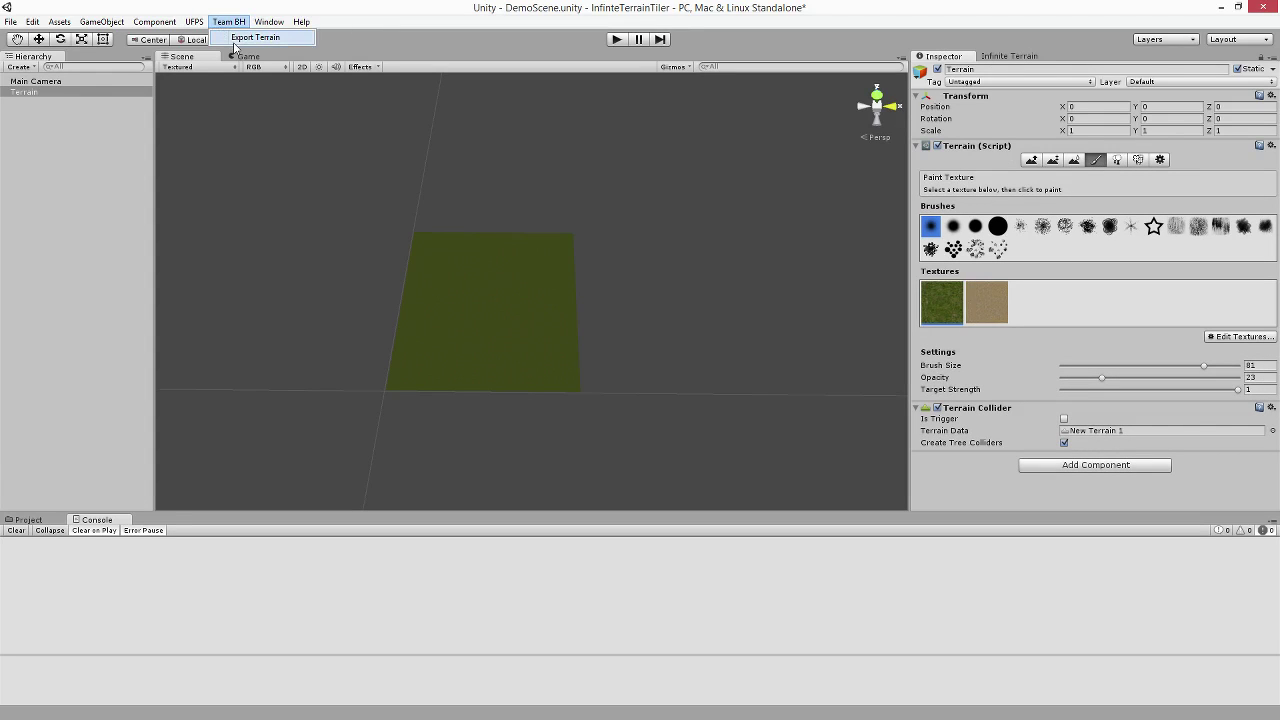
Set the Infinite Terrain base folder path to F:\TerrainTiler\Terrains.
{"action": "left_click", "coordinate": [993, 57]}
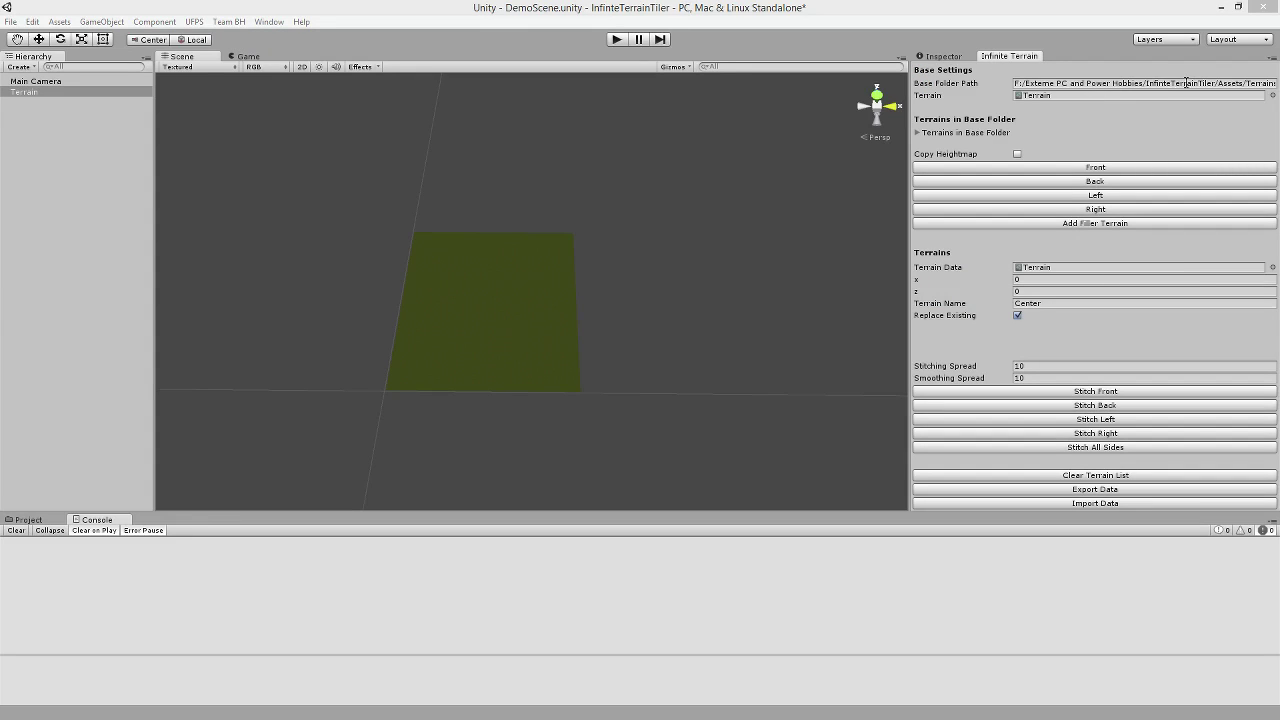
{"action": "left_click", "coordinate": [1110, 83]}
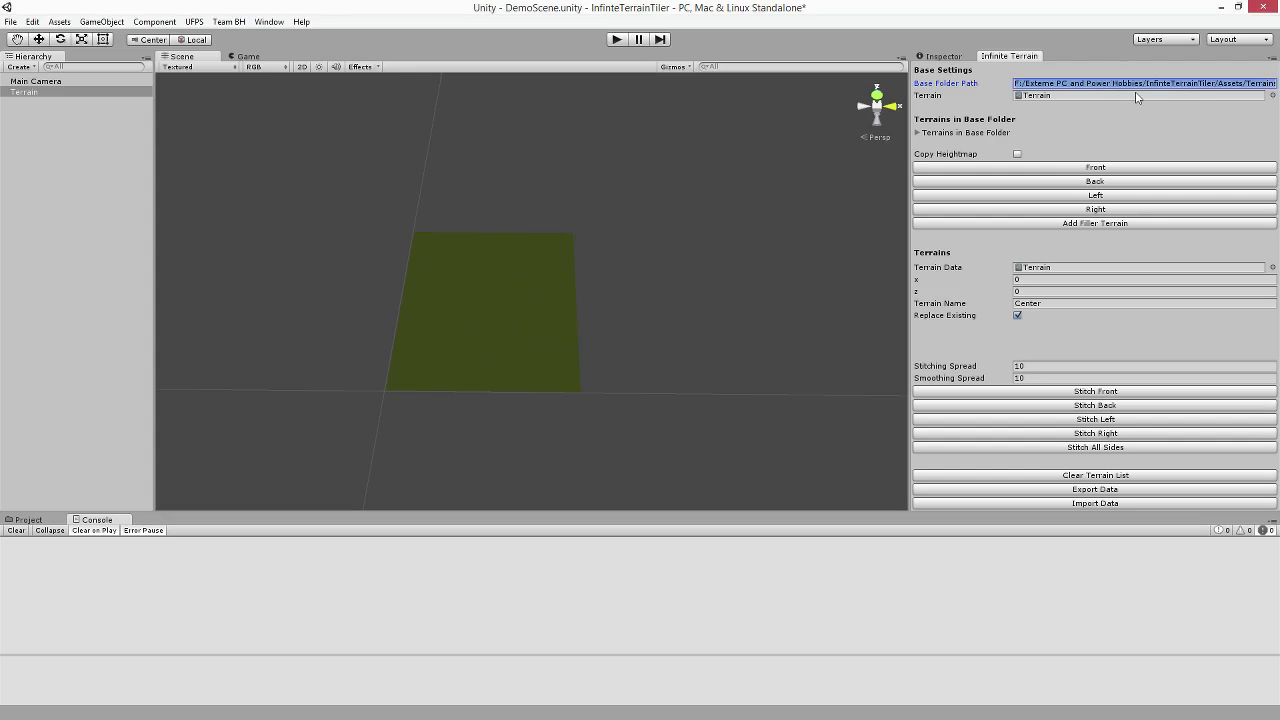
{"action": "type", "text": "F:\\TerrainTiler\\Terrains"}
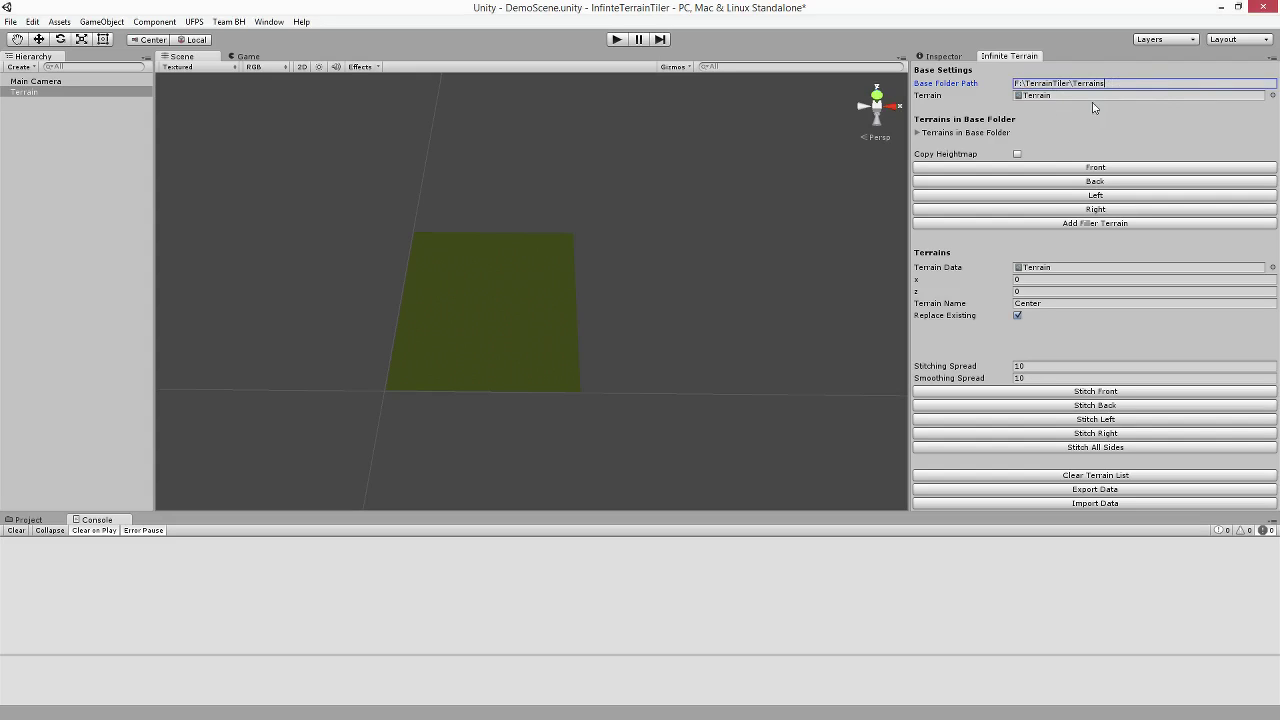
Starting from Terrain, add two tiles in front, two tiles to the left, and one more tile in front.
{"action": "left_click", "coordinate": [27, 93]}
{"action": "left_click", "coordinate": [1107, 170]}
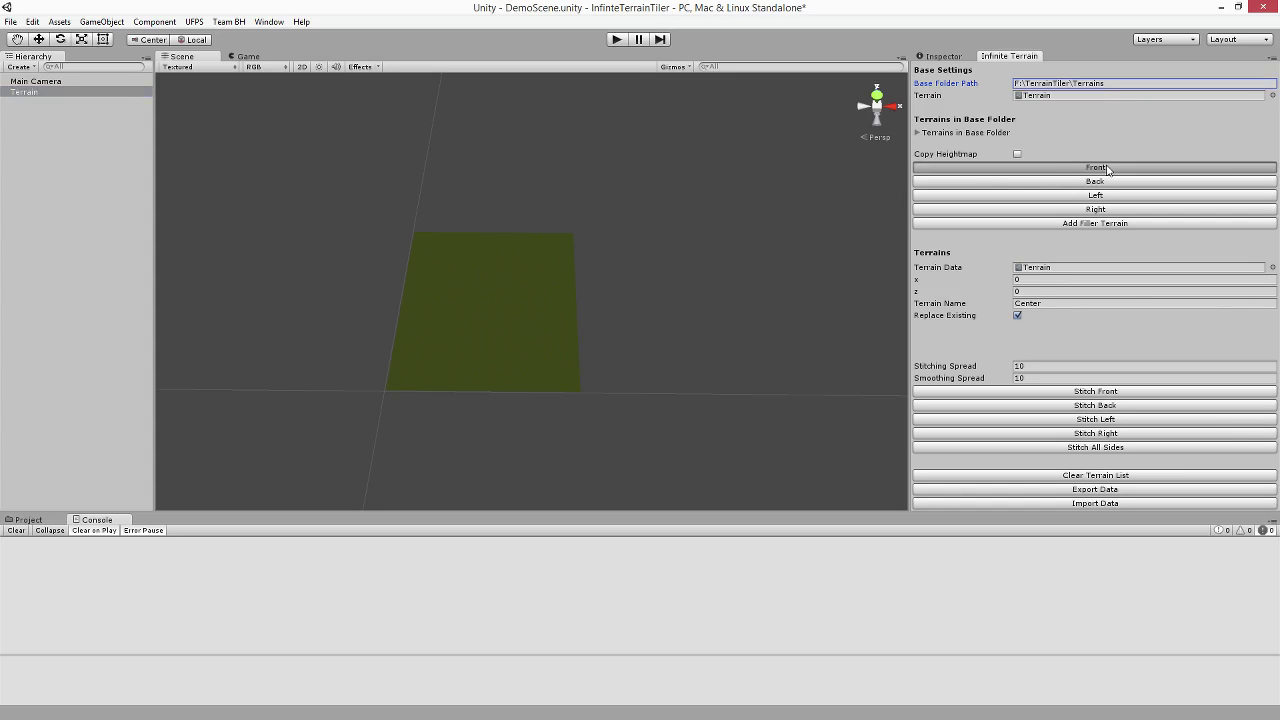
{"action": "left_click", "coordinate": [1107, 170]}
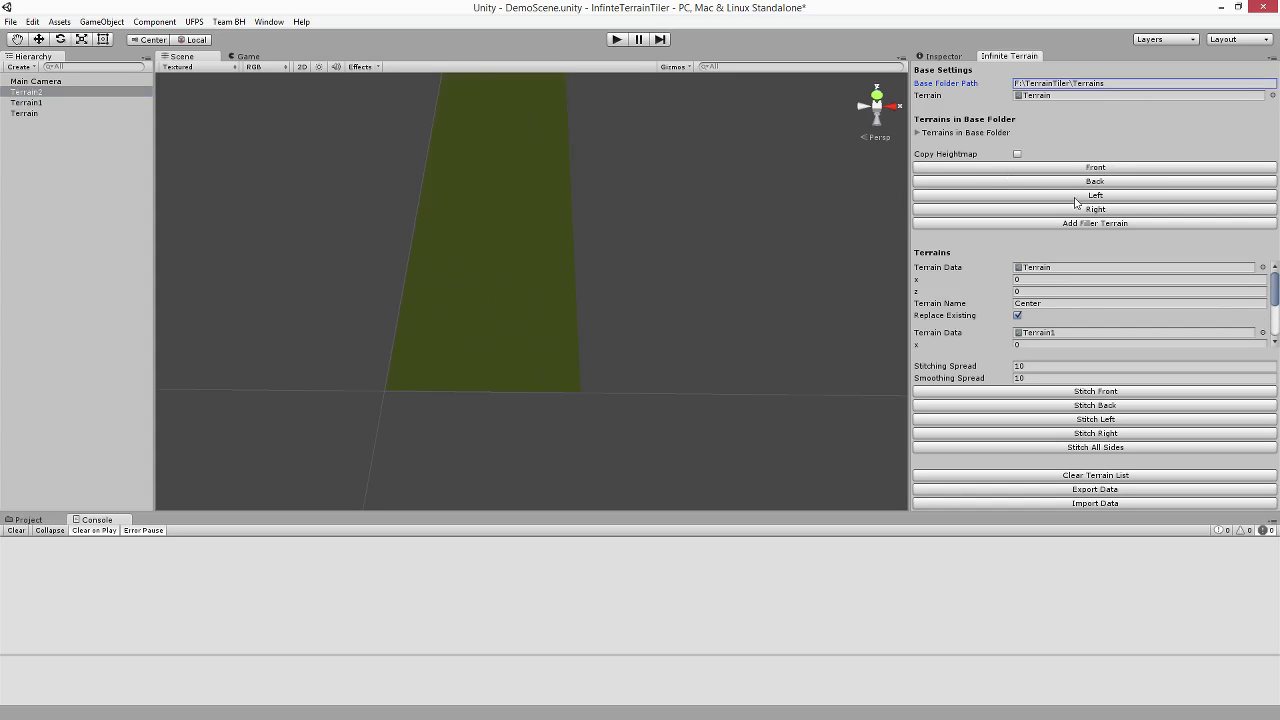
{"action": "left_click", "coordinate": [1123, 196]}
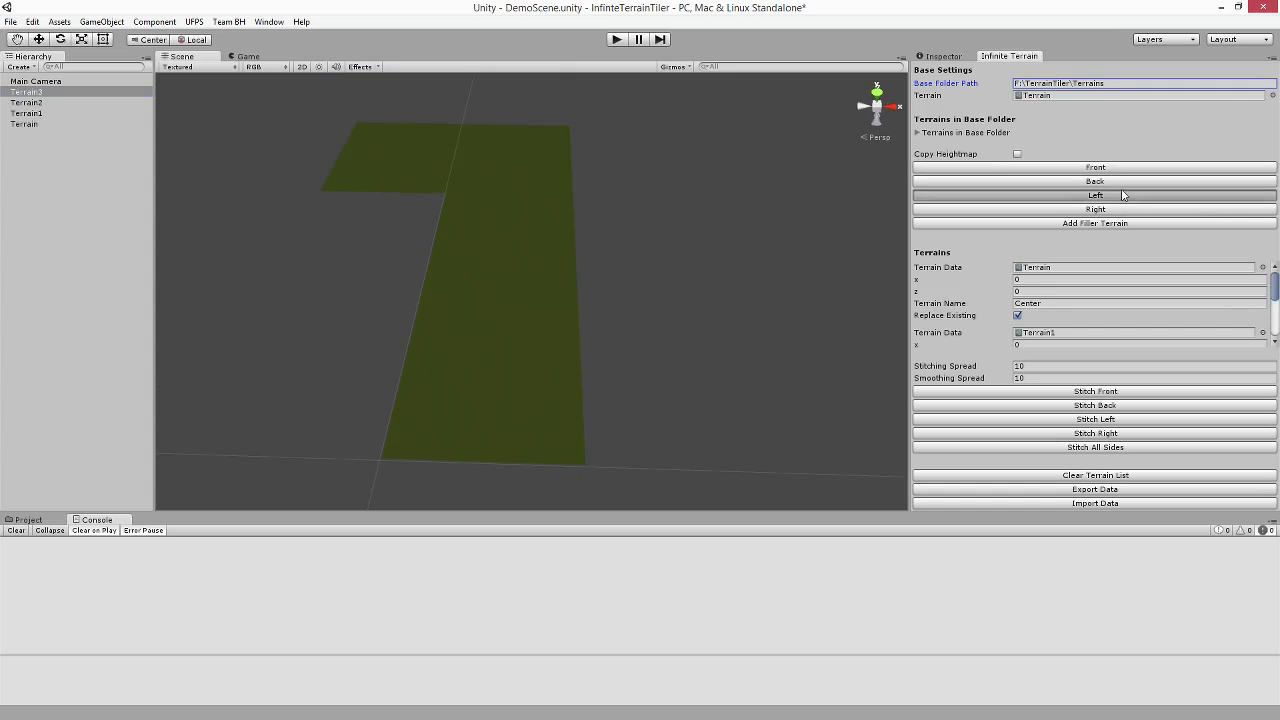
{"action": "left_click", "coordinate": [1116, 170]}
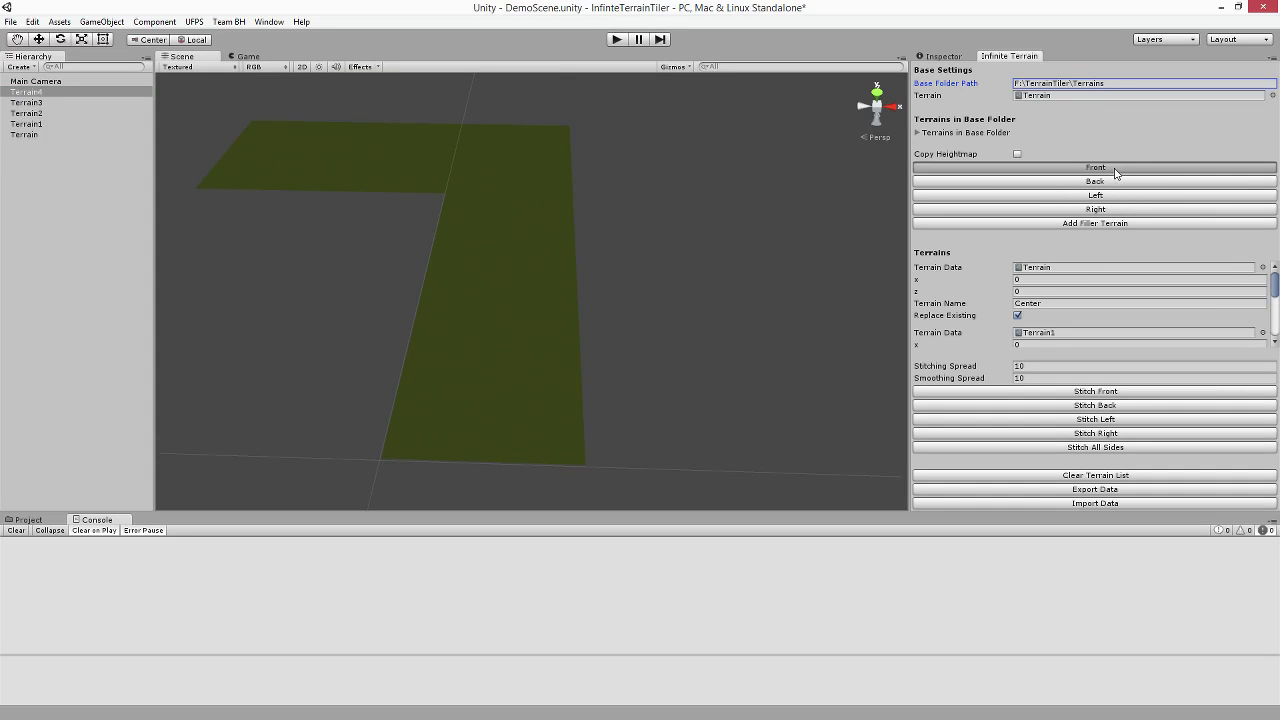
{"action": "left_click_drag", "start_coordinate": [684, 160], "coordinate": [691, 257], "text": "alt"}
{"action": "scroll", "coordinate": [666, 223], "scroll_direction": "down", "scroll_amount": 3}
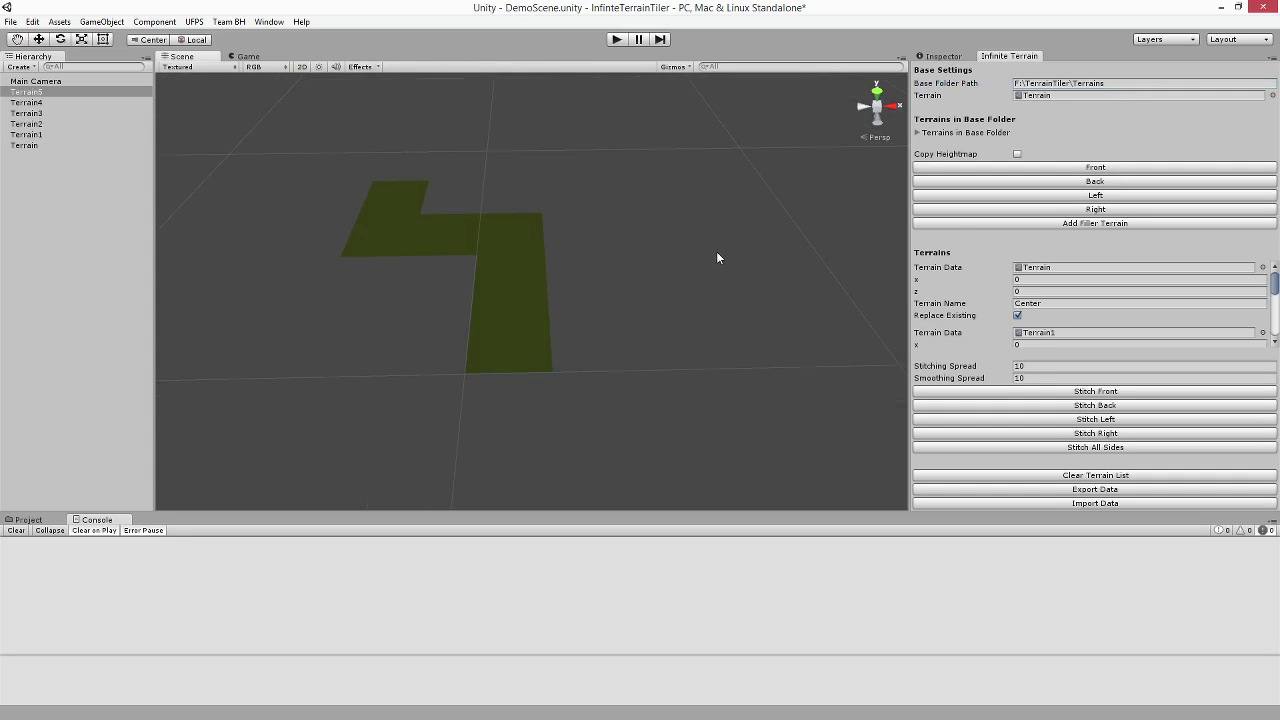
Paint a patch of the sand texture on Terrain1 with the large solid round brush.
{"action": "double_click", "coordinate": [71, 134]}
{"action": "left_click", "coordinate": [938, 57]}
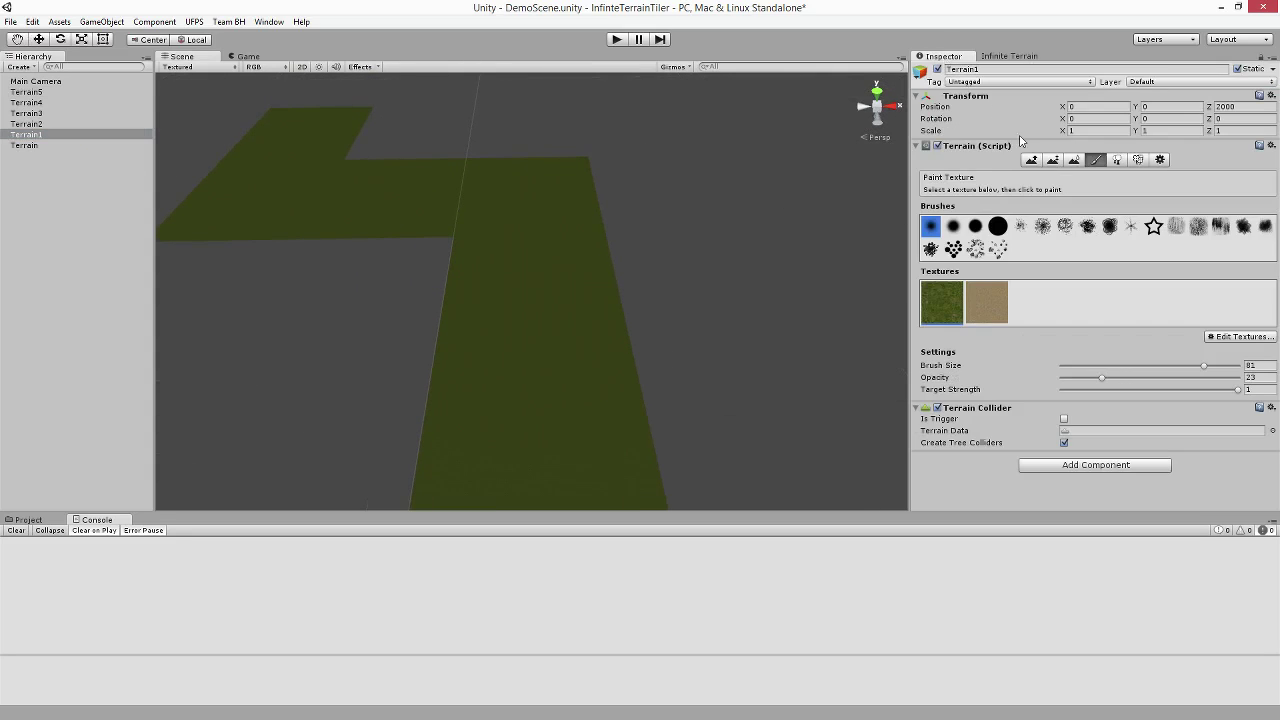
{"action": "left_click", "coordinate": [998, 226]}
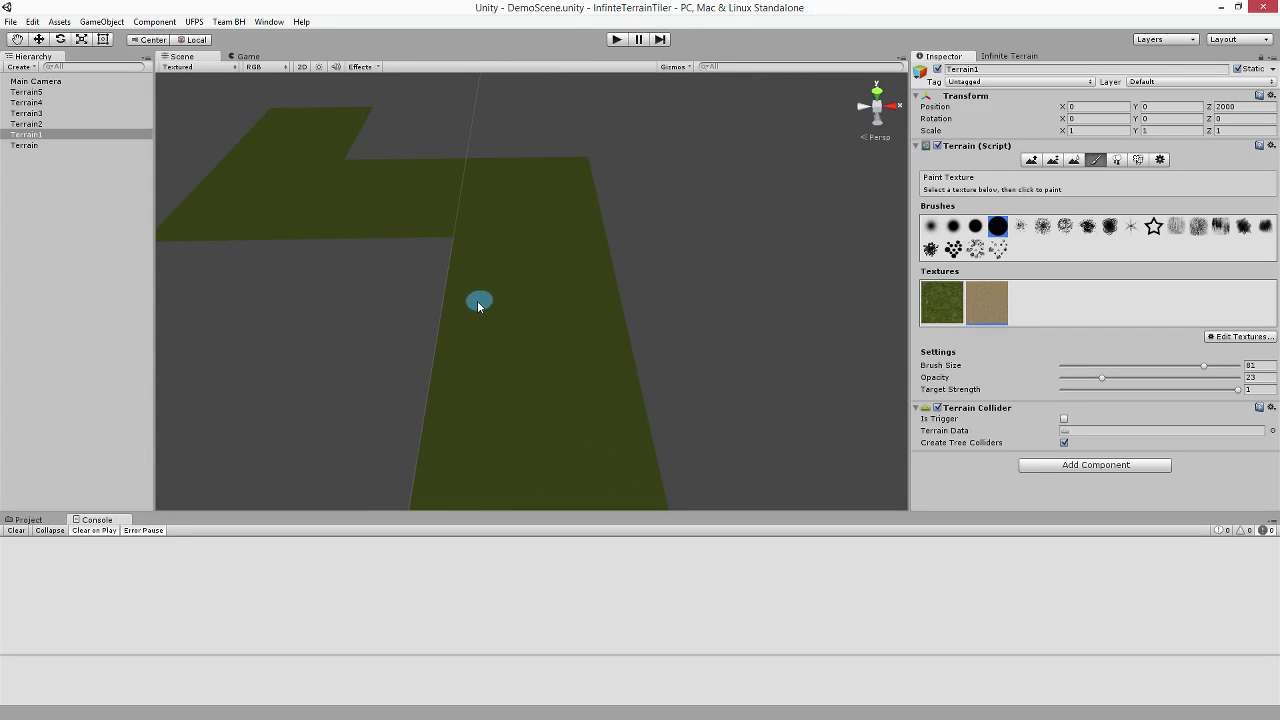
{"action": "mouse_move", "coordinate": [478, 302]}
{"action": "left_mouse_down"}
{"action": "mouse_move", "coordinate": [563, 298]}
{"action": "mouse_move", "coordinate": [488, 299]}
{"action": "left_mouse_up"}
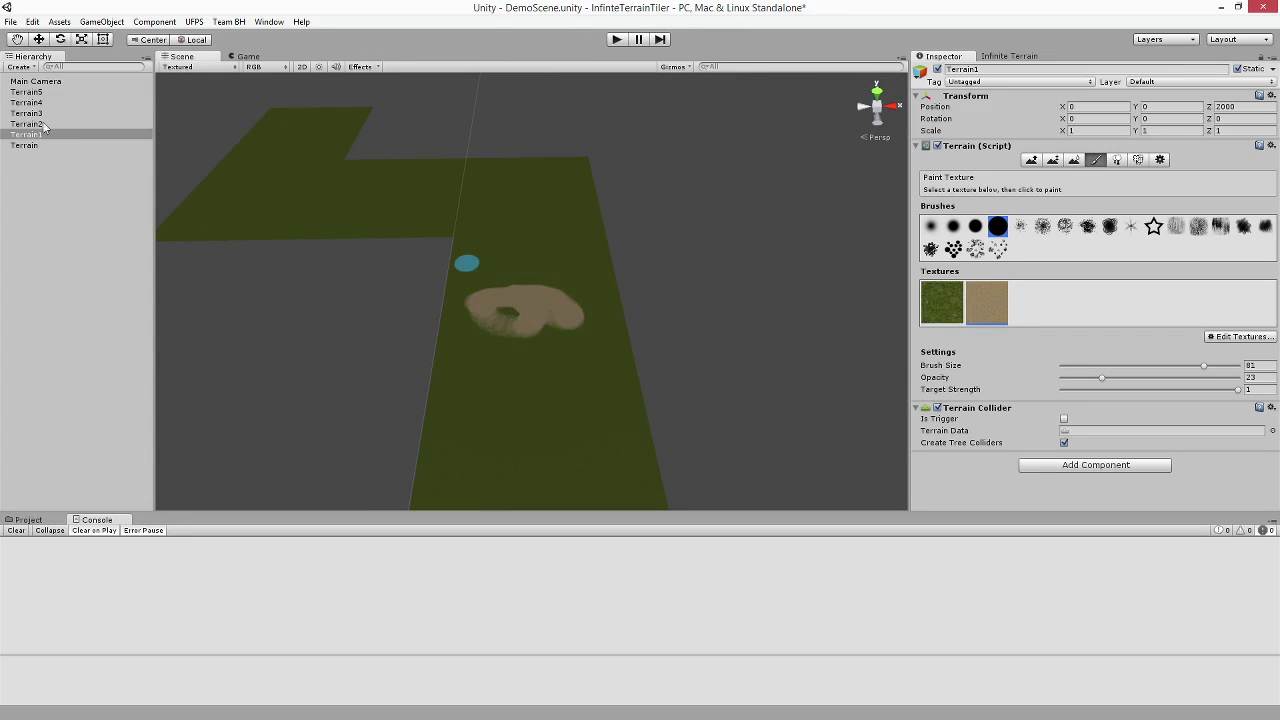
Paint thin curved sand-texture strokes across Terrain2 with the soft round brush.
{"action": "left_click", "coordinate": [504, 170]}
{"action": "left_click", "coordinate": [493, 219]}
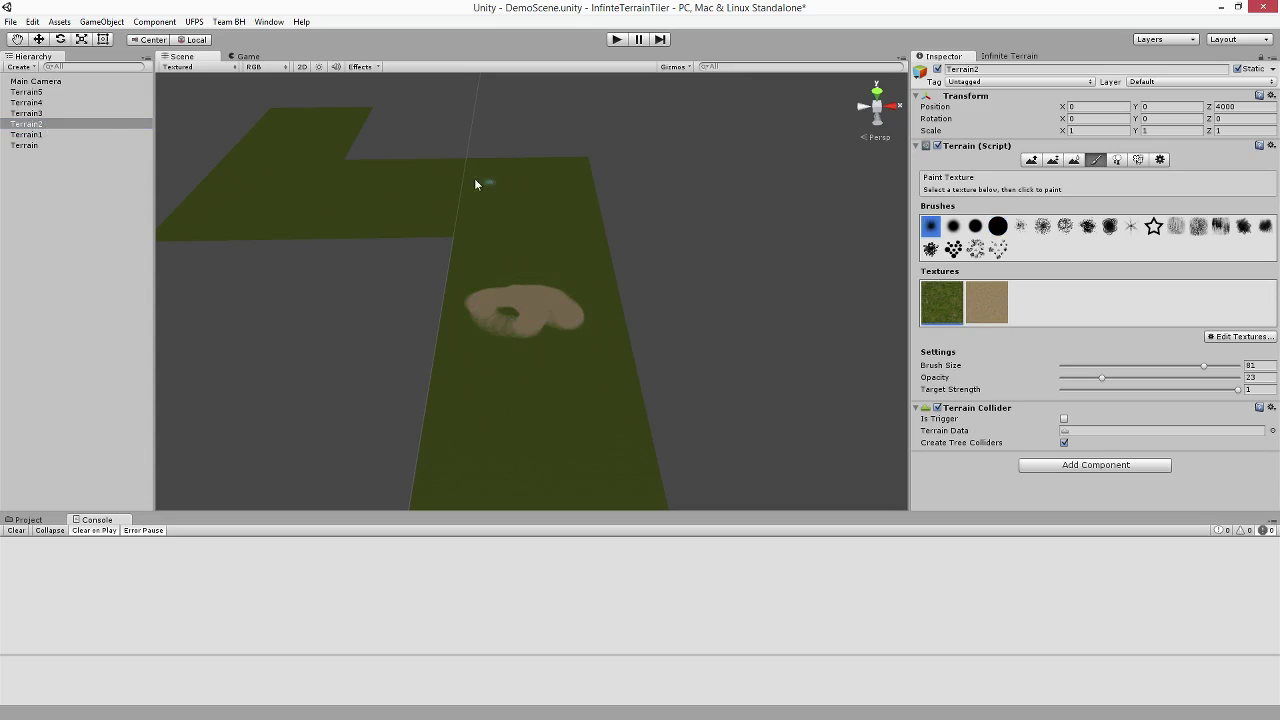
{"action": "double_click", "coordinate": [44, 123]}
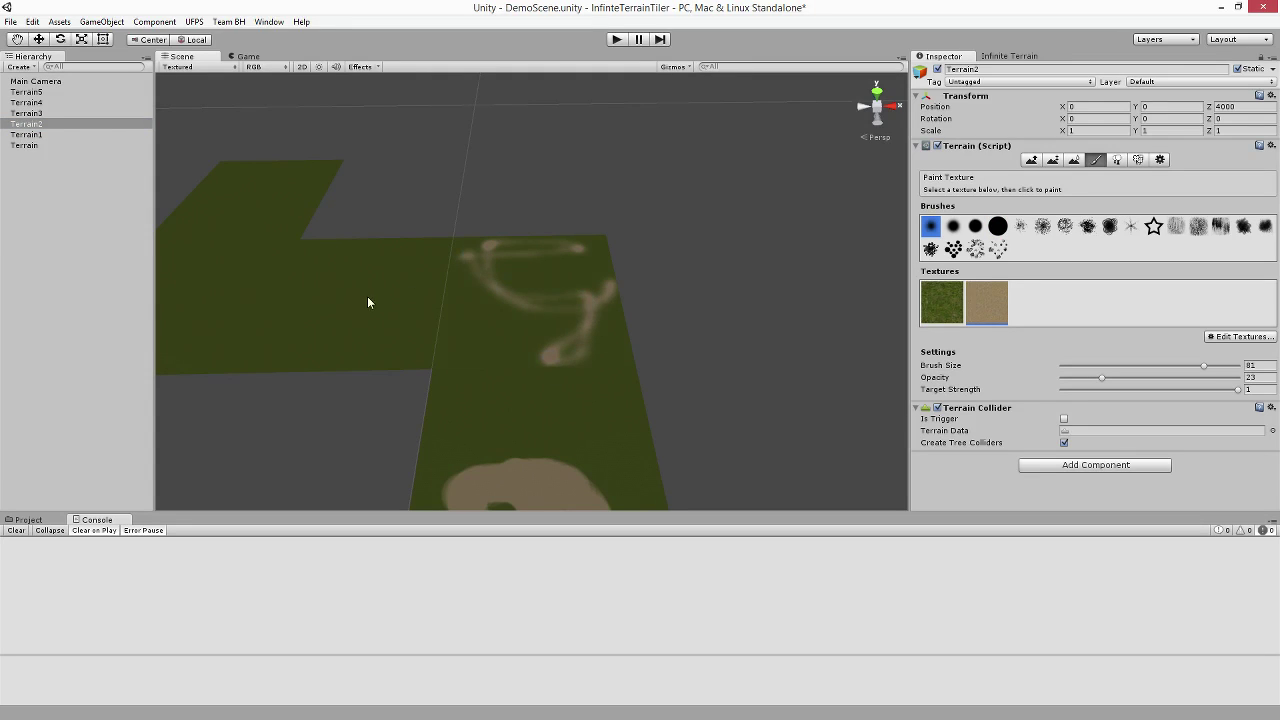
Paint a small patch of the sand texture near the middle of Terrain3.
{"action": "left_click", "coordinate": [40, 113]}
{"action": "left_click", "coordinate": [994, 297]}
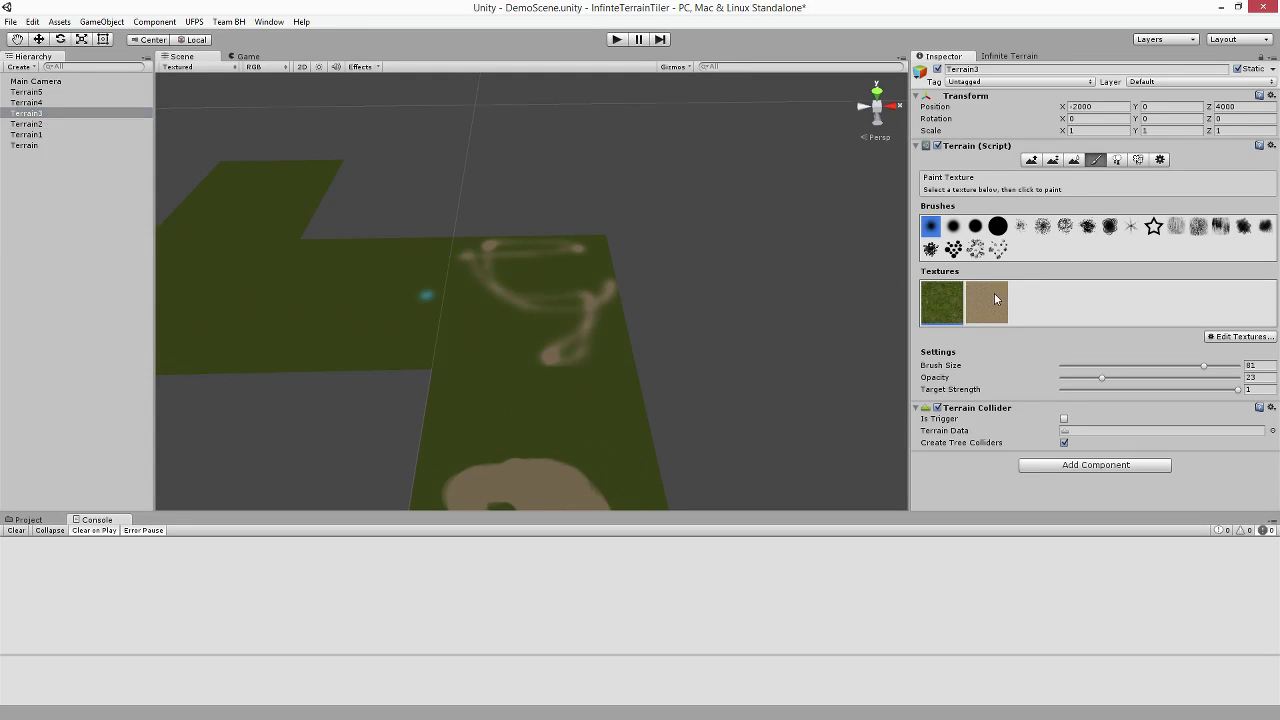
{"action": "left_click_drag", "start_coordinate": [345, 292], "coordinate": [356, 322]}
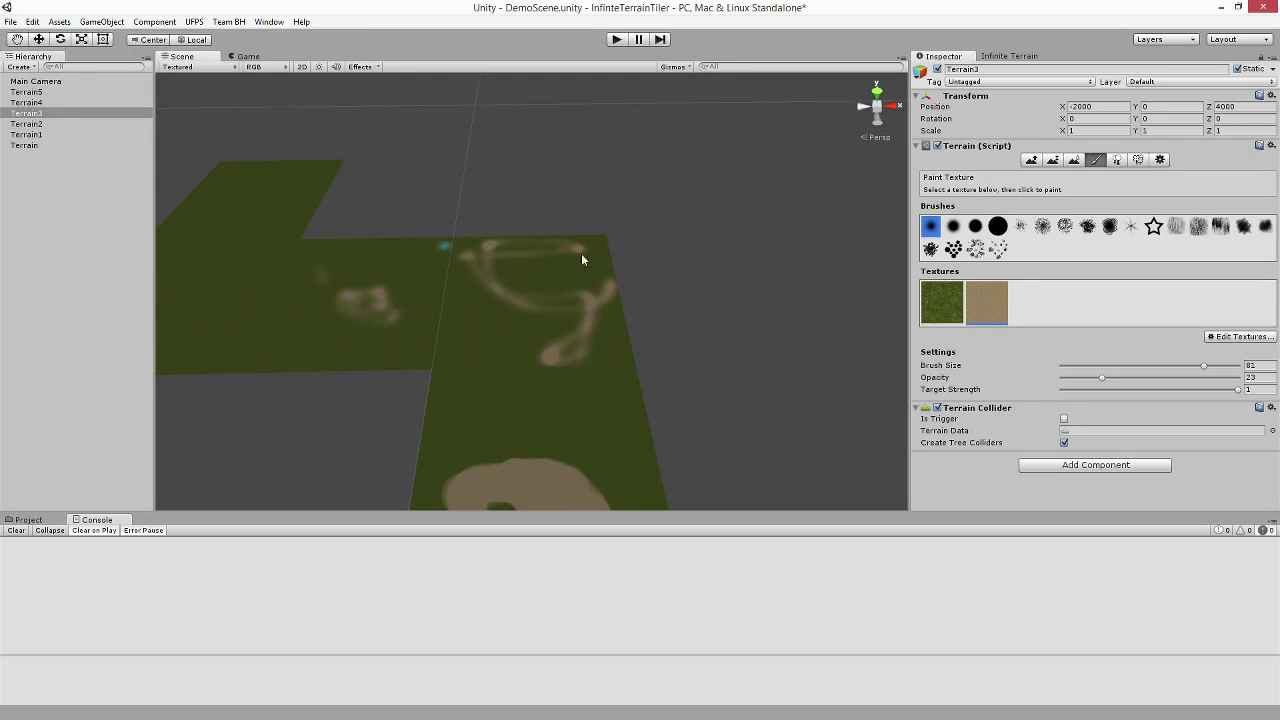
Add a 3D cube object to the scene.
{"action": "left_click_drag", "start_coordinate": [581, 259], "coordinate": [716, 149], "text": "alt"}
{"action": "left_click", "coordinate": [35, 519]}
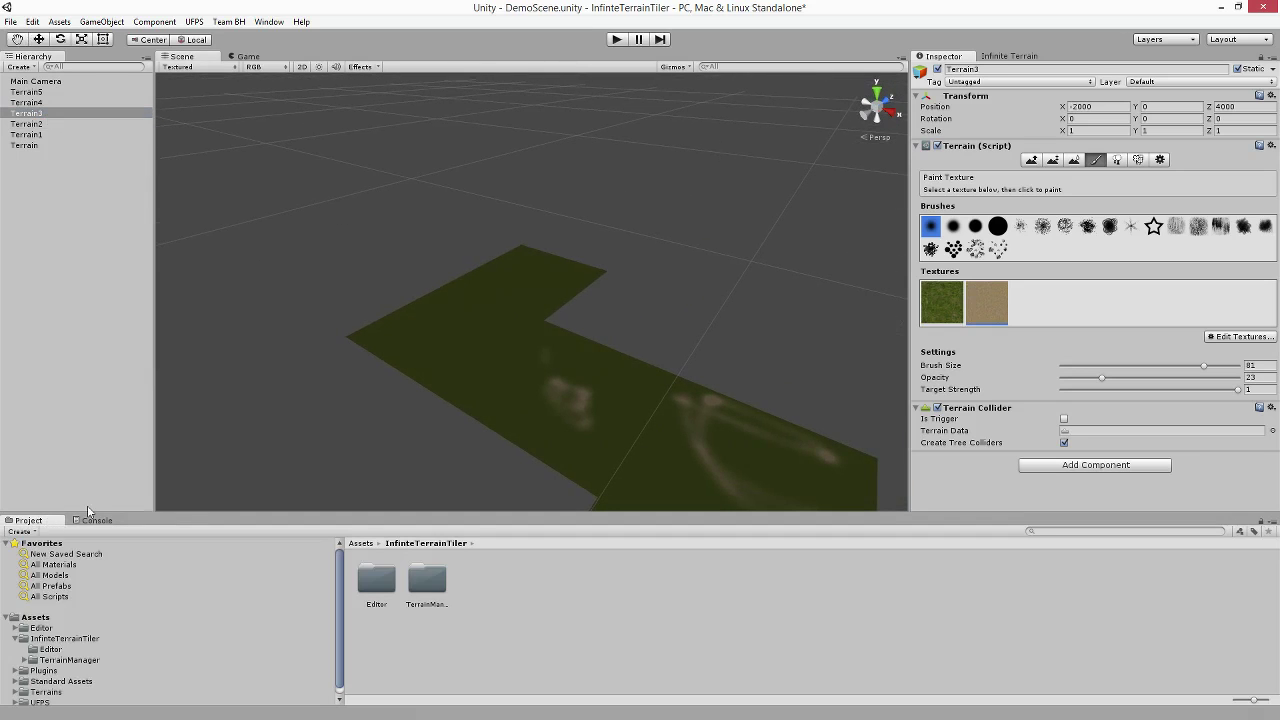
{"action": "left_click", "coordinate": [102, 21]}
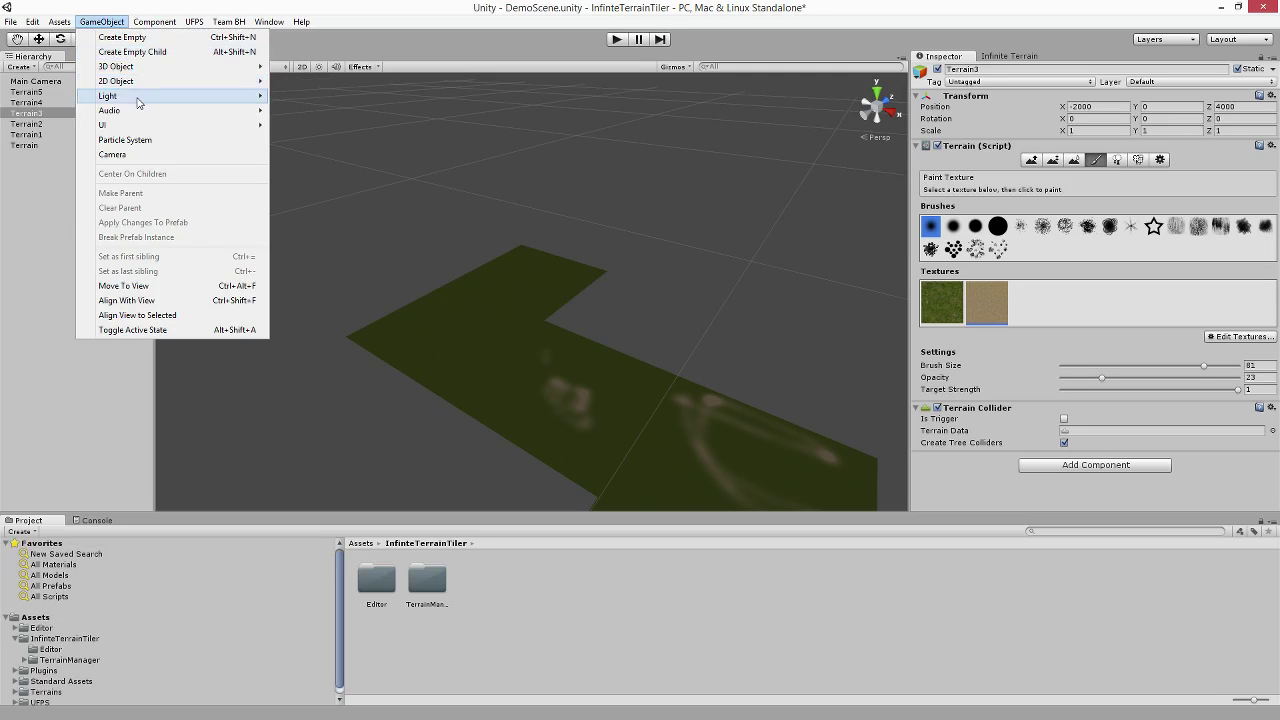
{"action": "left_click", "coordinate": [102, 21]}
{"action": "left_click", "coordinate": [154, 21]}
{"action": "left_click", "coordinate": [102, 21]}
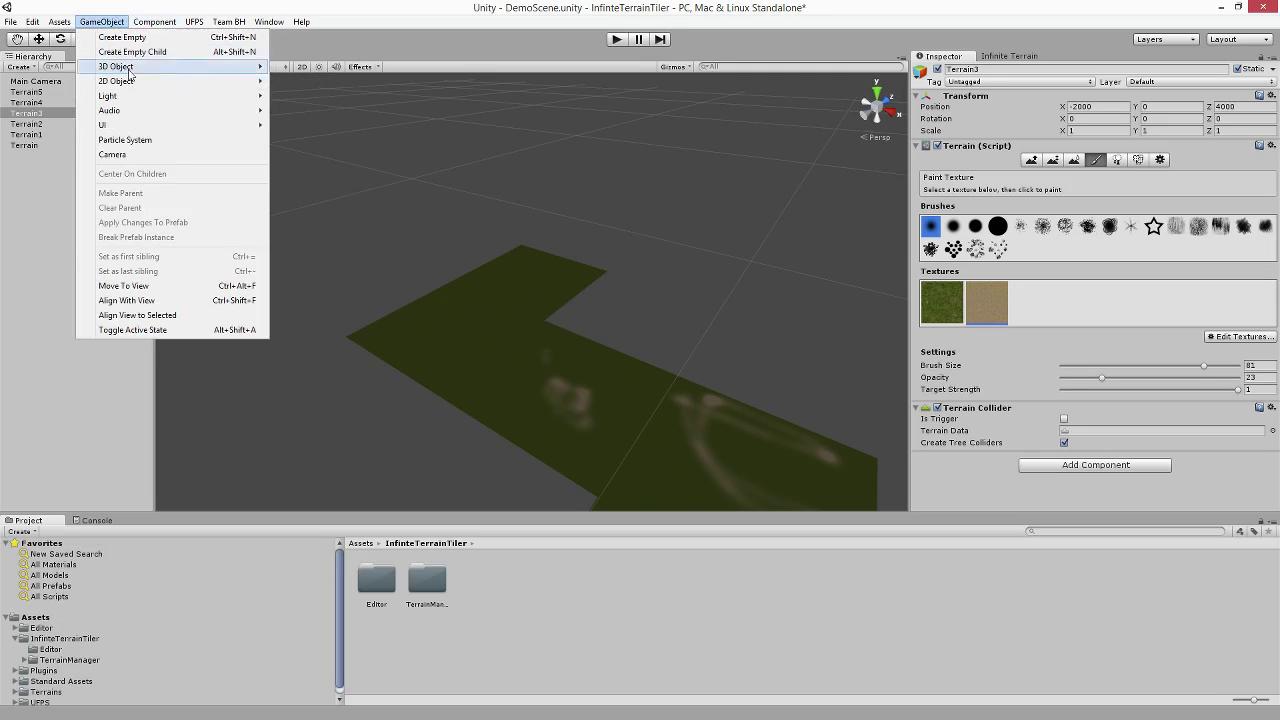
{"action": "mouse_move", "coordinate": [200, 66]}
{"action": "left_click", "coordinate": [283, 67]}
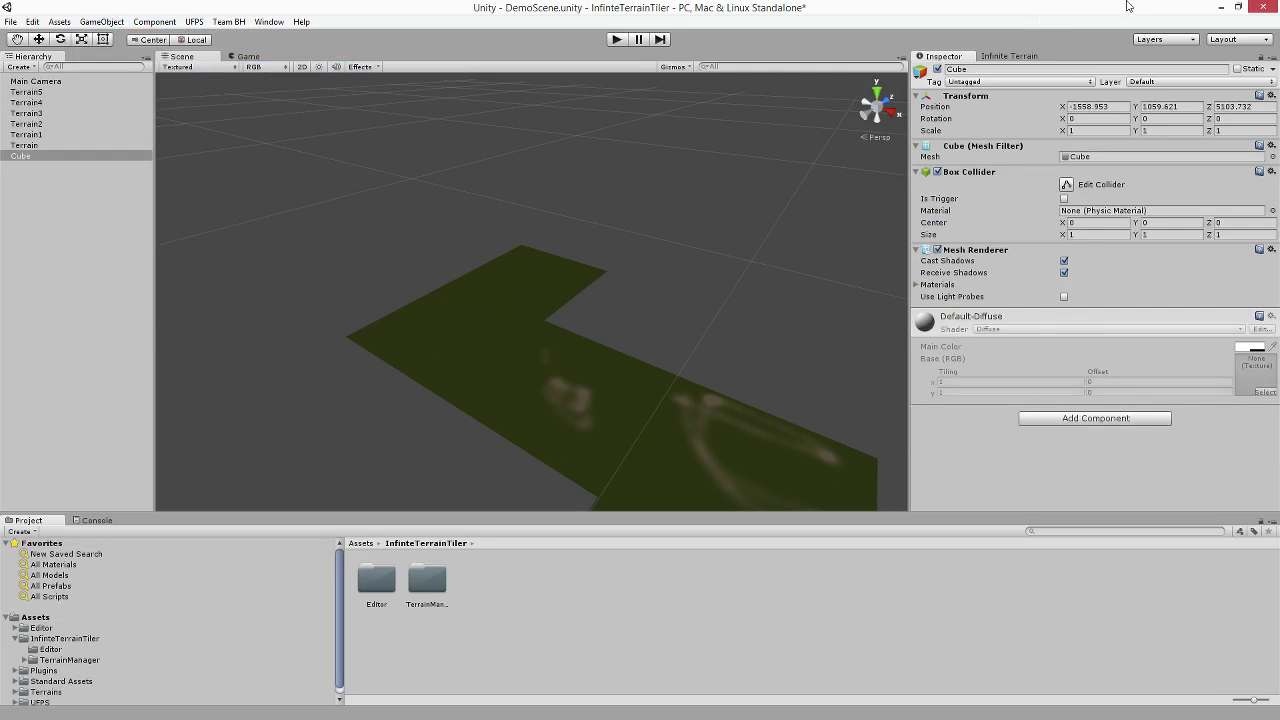
Rename the cube object as Cubie.
{"action": "left_click", "coordinate": [1042, 66]}
{"action": "key", "text": "Right"}
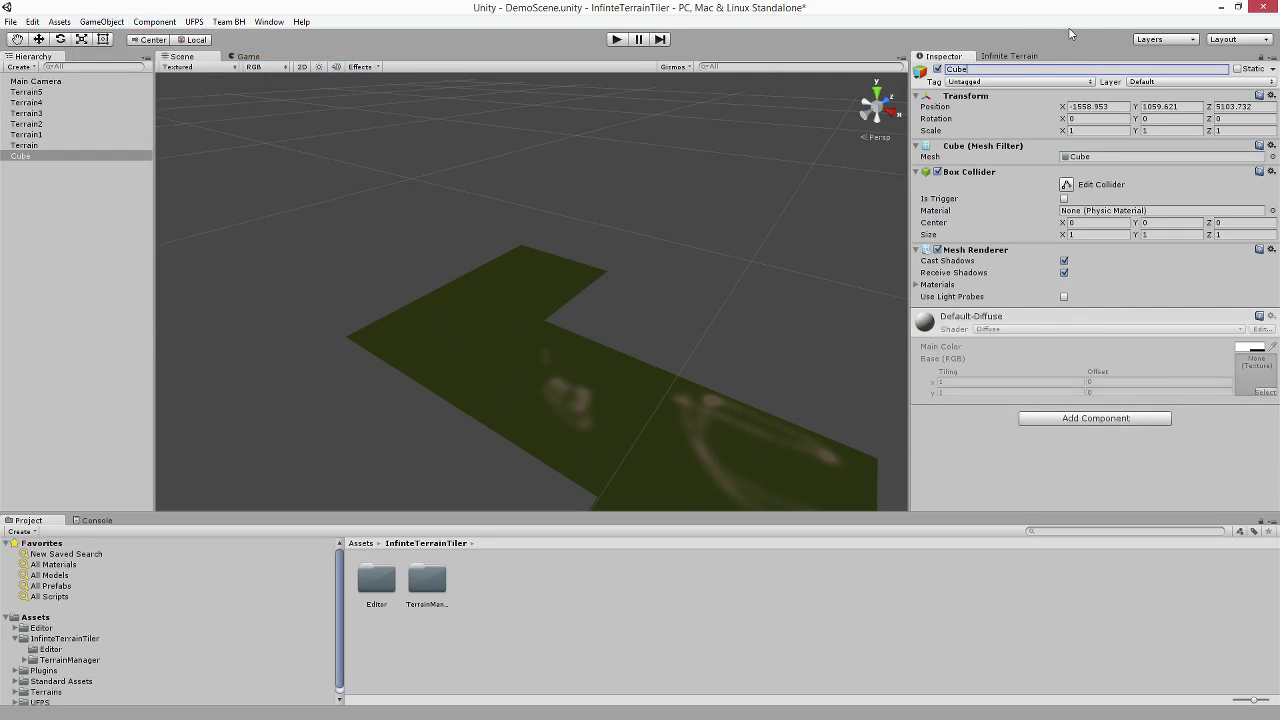
{"action": "key", "text": "BackSpace"}
{"action": "type", "text": "ie"}
{"action": "key", "text": "Return"}
Save Cubie as a prefab in the Assets folder and delete the original from the scene.
{"action": "left_click_drag", "start_coordinate": [28, 157], "coordinate": [33, 621]}
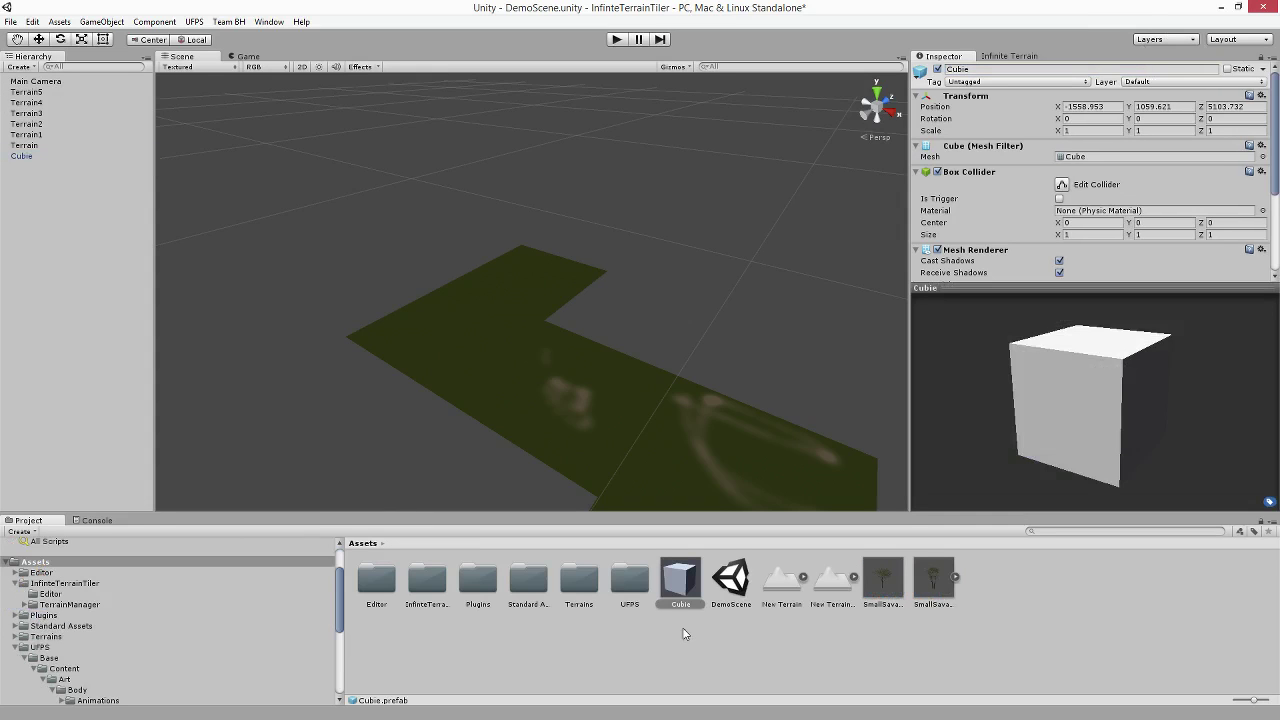
{"action": "right_click_drag", "start_coordinate": [650, 422], "coordinate": [689, 475]}
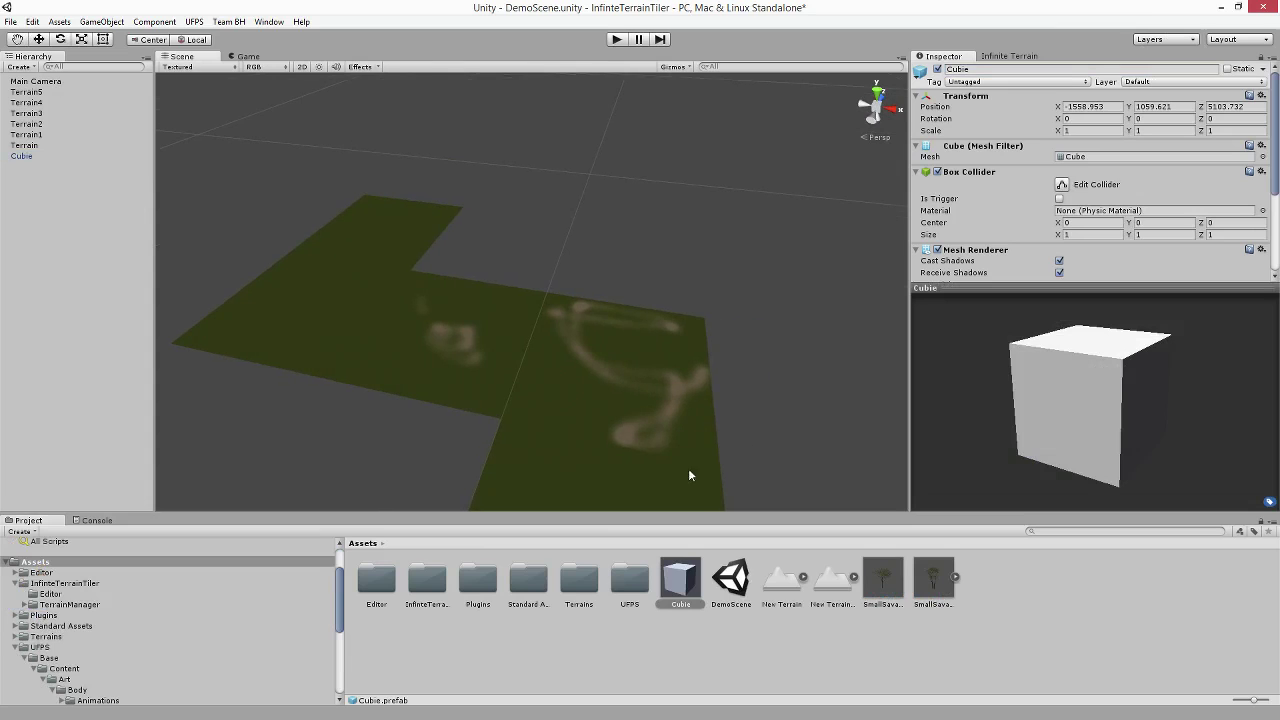
{"action": "left_click", "coordinate": [75, 160]}
{"action": "key", "text": "Delete"}
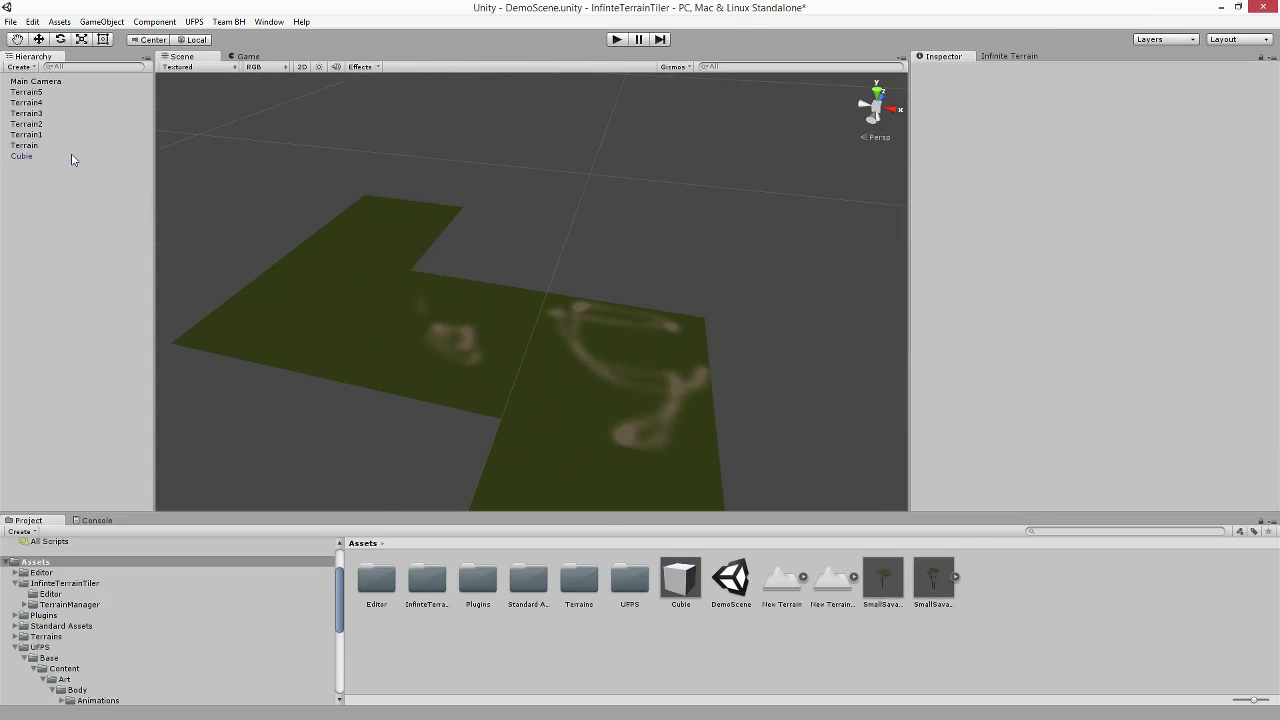
Place the Cubie prefab as a child of Terrain1 and set its position to X 500, Y 0, Z 500.
{"action": "left_click", "coordinate": [1005, 57]}
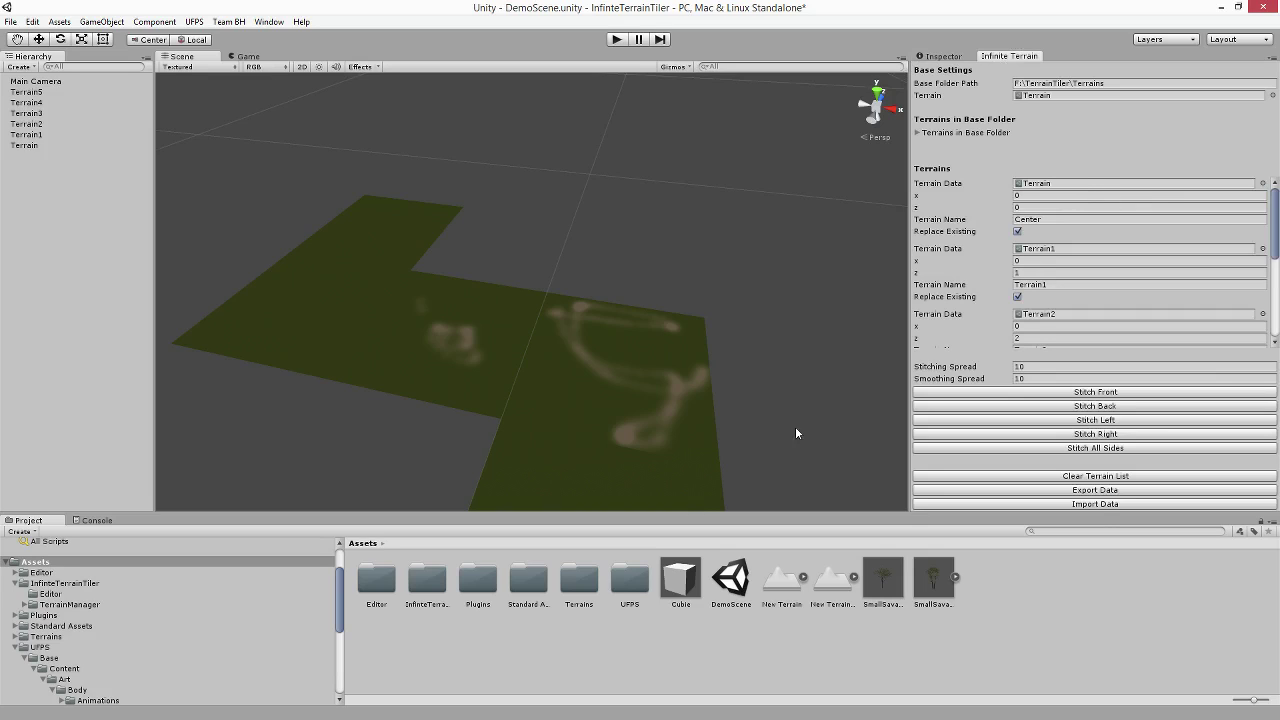
{"action": "left_click_drag", "start_coordinate": [697, 588], "coordinate": [35, 136]}
{"action": "left_click", "coordinate": [963, 60]}
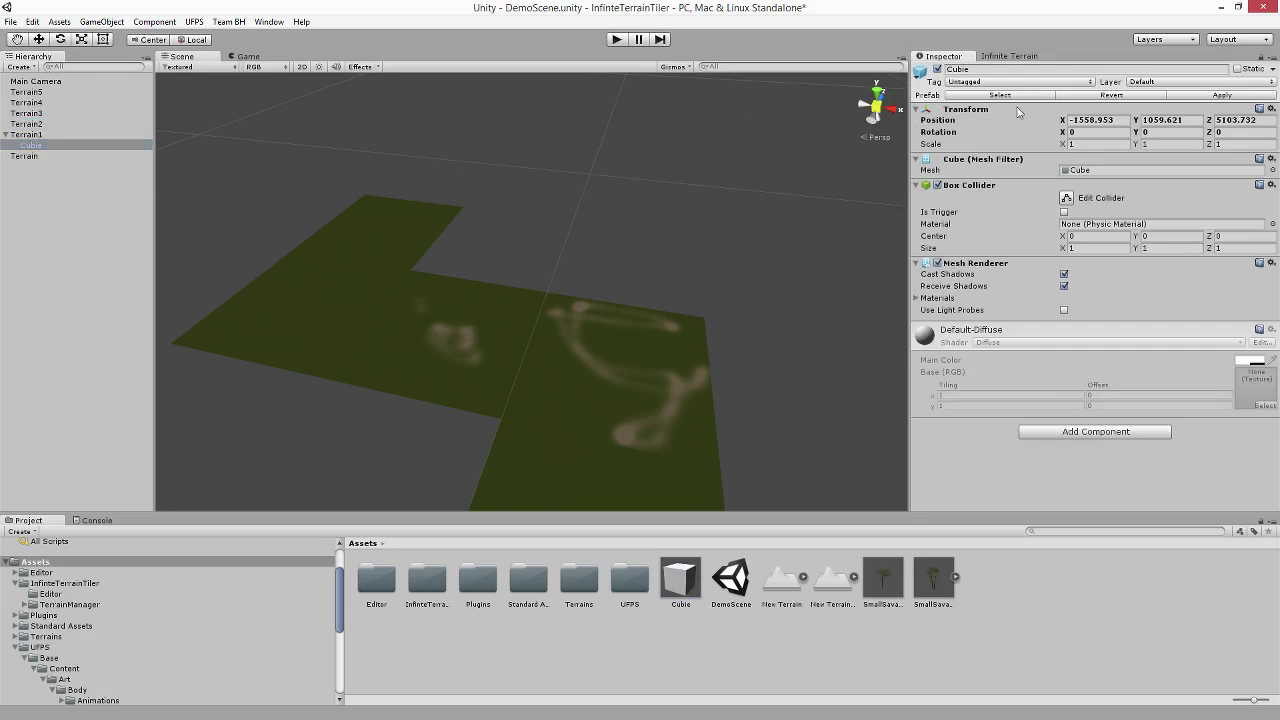
{"action": "left_click_drag", "start_coordinate": [1118, 120], "coordinate": [1022, 121]}
{"action": "type", "text": "500"}
{"action": "left_click", "coordinate": [1264, 119]}
{"action": "type", "text": "500"}
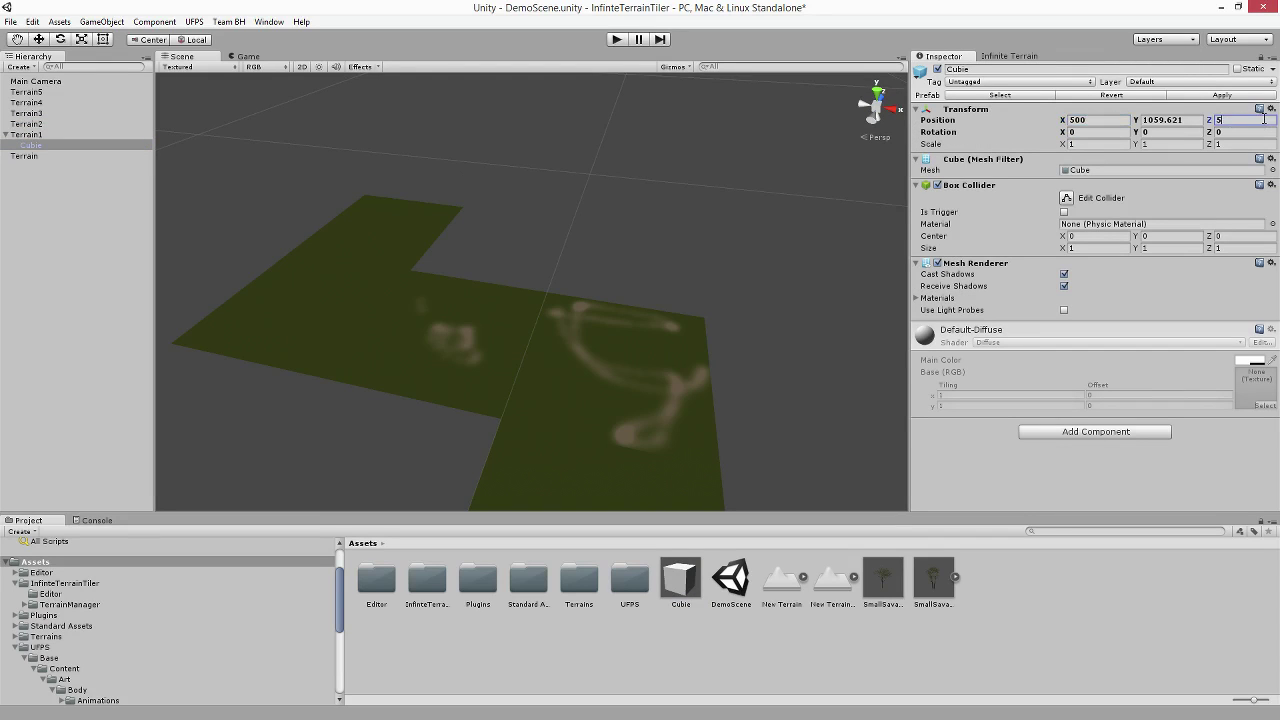
{"action": "left_click", "coordinate": [1188, 120]}
{"action": "type", "text": "0"}
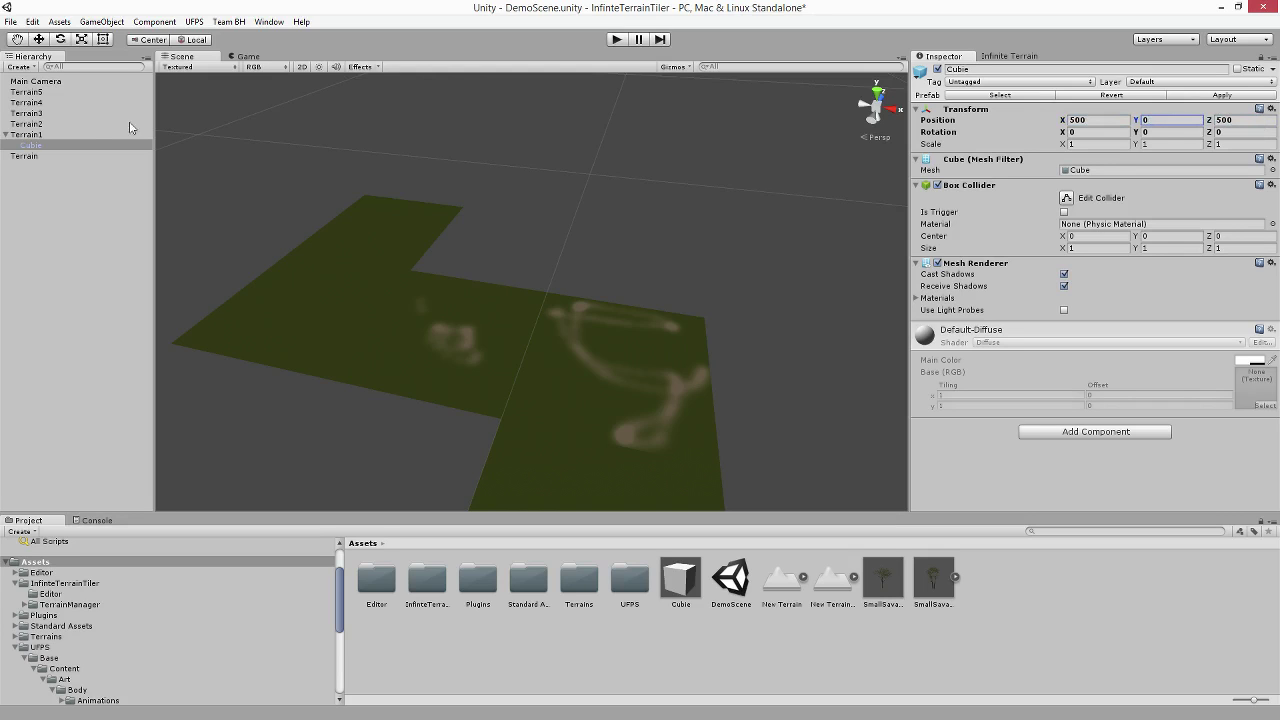
Raise the Cubie object on Terrain1 to a Y position of 1.72.
{"action": "left_click", "coordinate": [26, 135]}
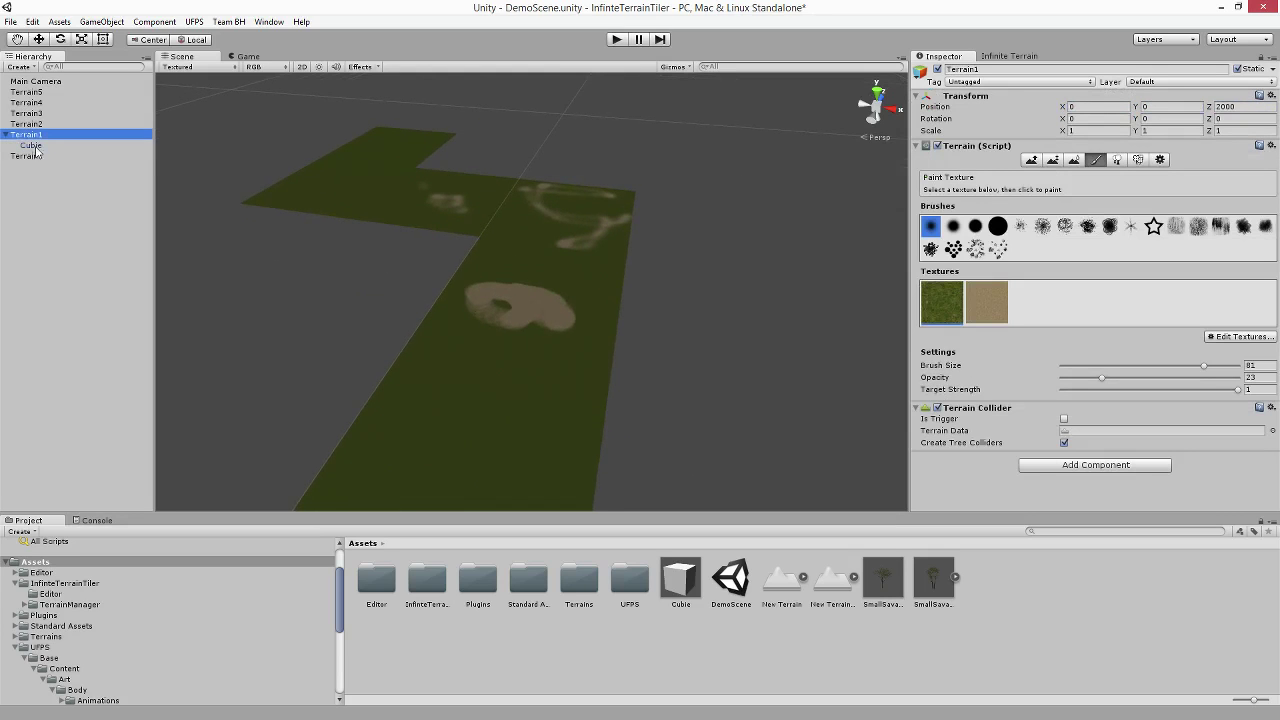
{"action": "left_click", "coordinate": [38, 147]}
{"action": "right_click_drag", "start_coordinate": [426, 257], "coordinate": [385, 225]}
{"action": "key", "text": "w"}
{"action": "key", "text": "w"}
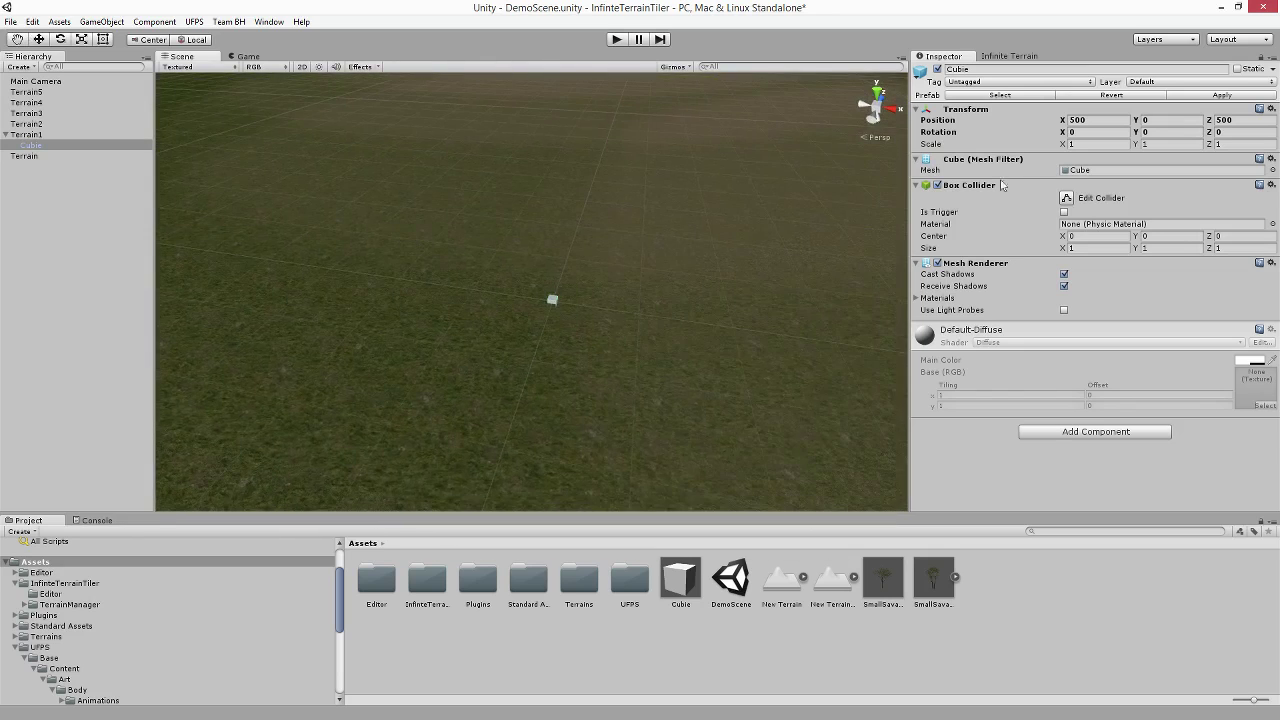
{"action": "left_click_drag", "start_coordinate": [1139, 121], "coordinate": [1176, 121]}
Set up detail painting on Terrain1 with the Grass detail and the large solid round brush.
{"action": "scroll", "coordinate": [820, 282], "scroll_direction": "down", "scroll_amount": 8}
{"action": "right_click_drag", "start_coordinate": [816, 282], "coordinate": [856, 282]}
{"action": "scroll", "coordinate": [757, 271], "scroll_direction": "up", "scroll_amount": 8}
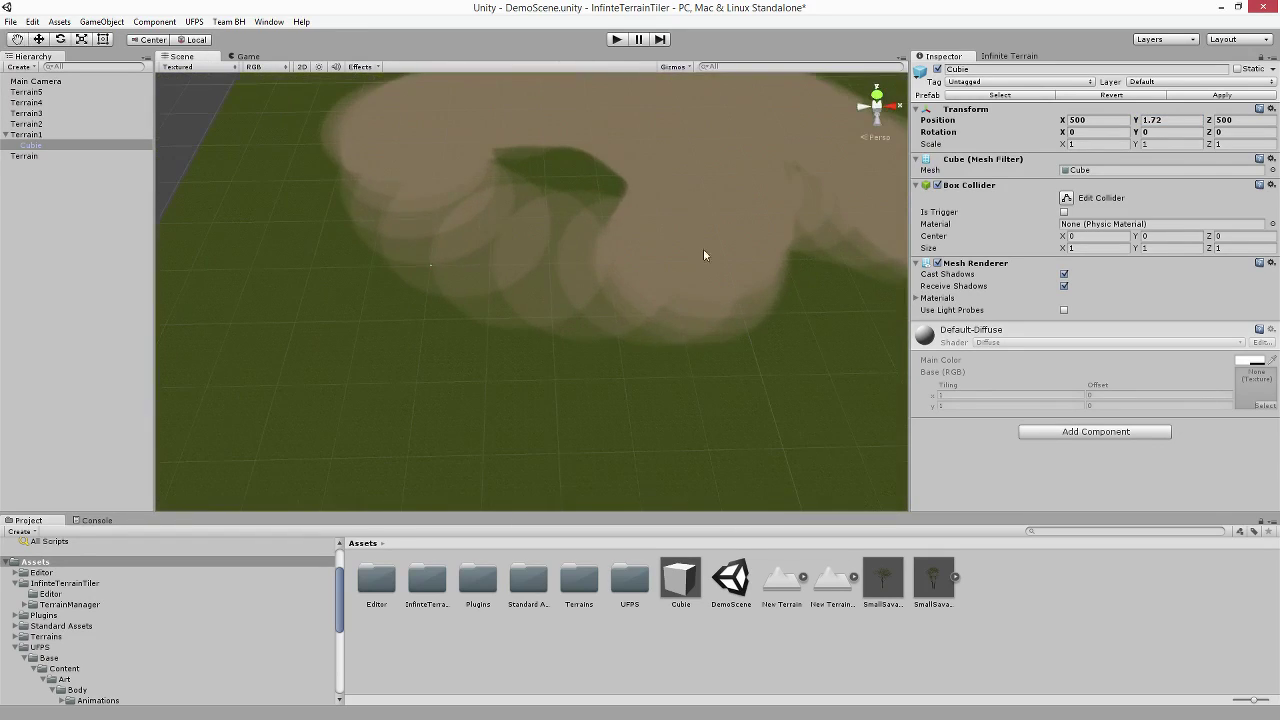
{"action": "left_click", "coordinate": [30, 134]}
{"action": "left_click", "coordinate": [1138, 160]}
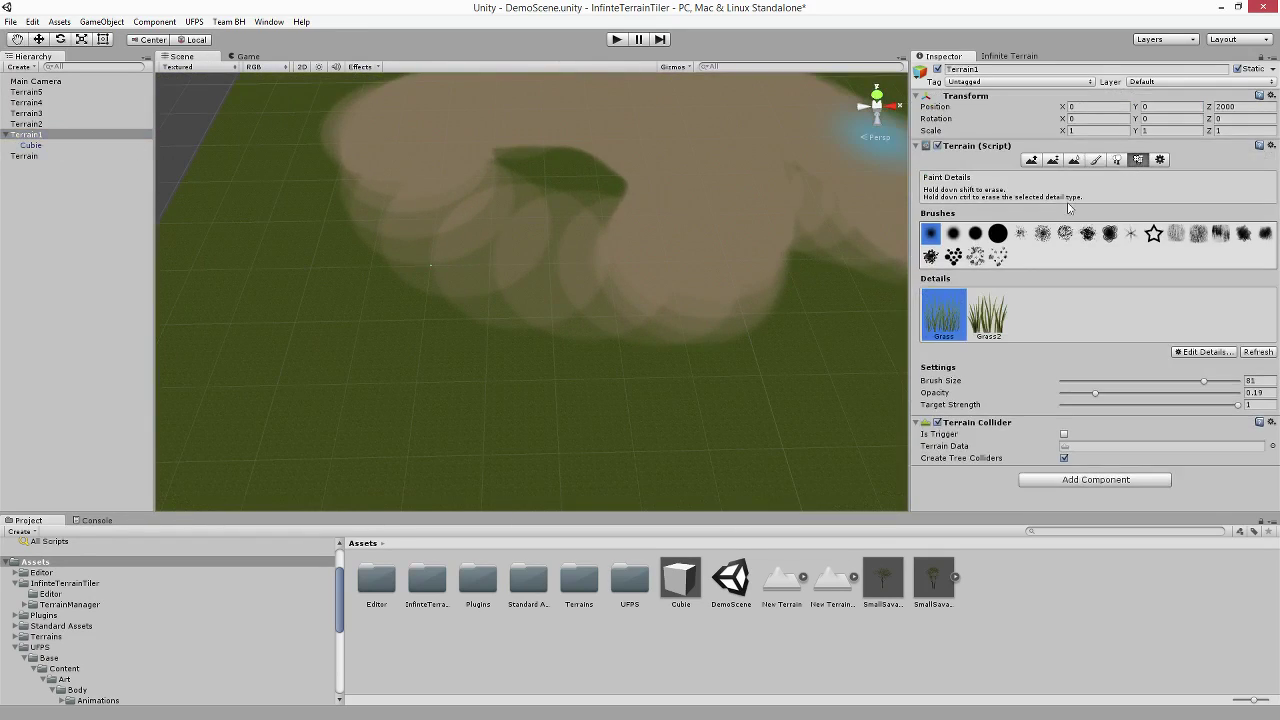
{"action": "left_click", "coordinate": [994, 314]}
{"action": "right_click_drag", "start_coordinate": [630, 330], "coordinate": [660, 300]}
{"action": "key", "text": "w"}
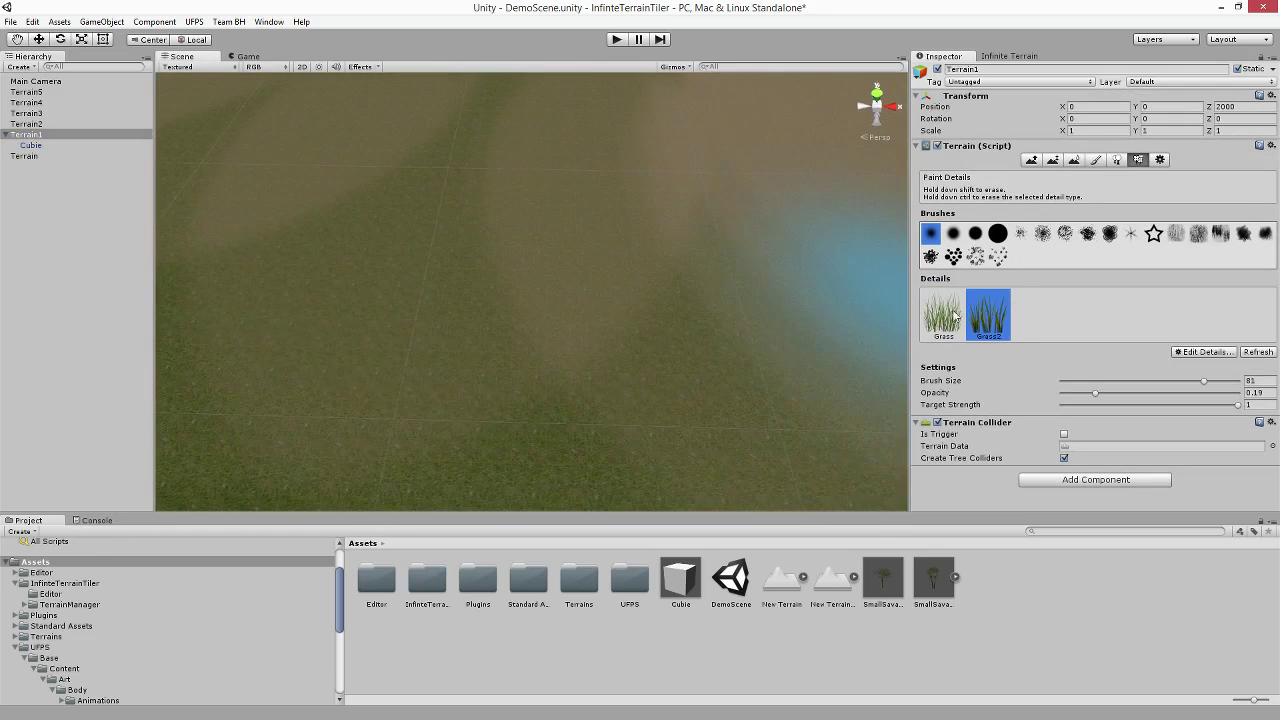
{"action": "left_click", "coordinate": [943, 314]}
{"action": "left_click", "coordinate": [997, 233]}
Export the data of all terrain tiles to the base folder F:\TerrainTiler\Terrains.
{"action": "mouse_move", "coordinate": [666, 206]}
{"action": "right_mouse_down"}
{"action": "mouse_move", "coordinate": [758, 243]}
{"action": "mouse_move", "coordinate": [677, 163]}
{"action": "mouse_move", "coordinate": [751, 160]}
{"action": "mouse_move", "coordinate": [747, 200]}
{"action": "mouse_move", "coordinate": [683, 120]}
{"action": "mouse_move", "coordinate": [697, 154]}
{"action": "mouse_move", "coordinate": [691, 224]}
{"action": "mouse_move", "coordinate": [714, 234]}
{"action": "right_mouse_up"}
{"action": "key", "text": "F2"}
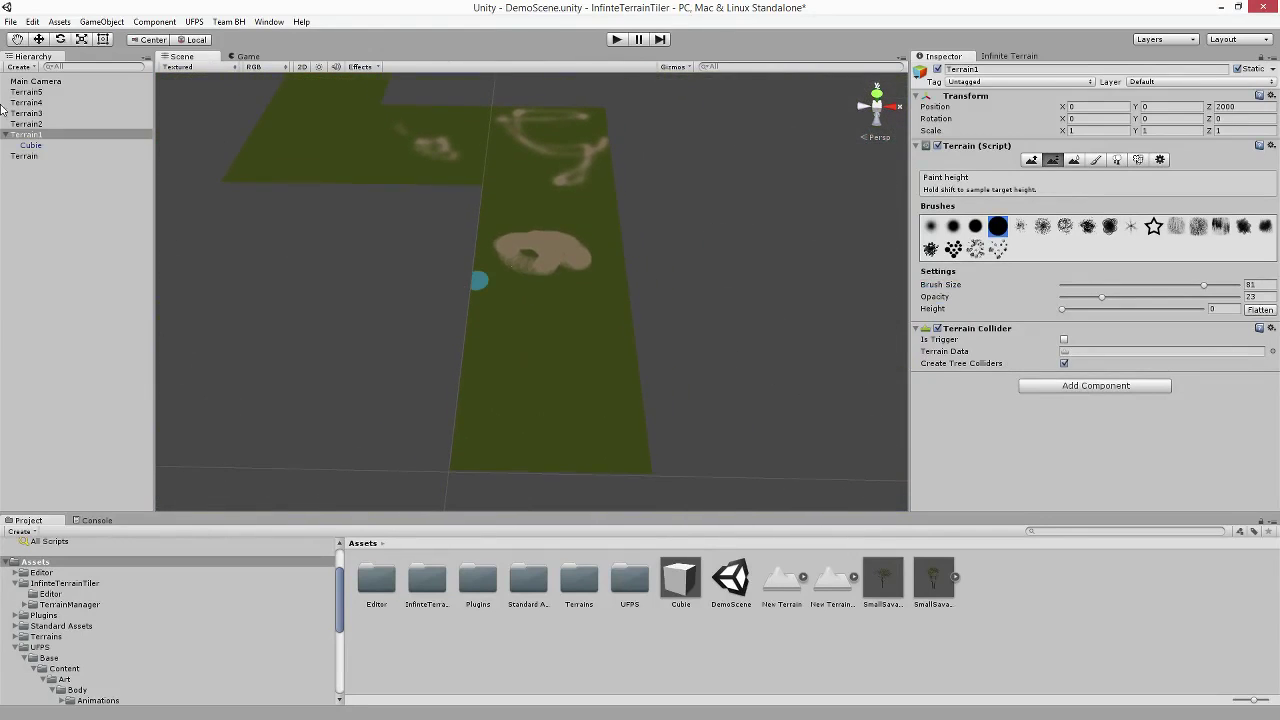
{"action": "left_click", "coordinate": [7, 135]}
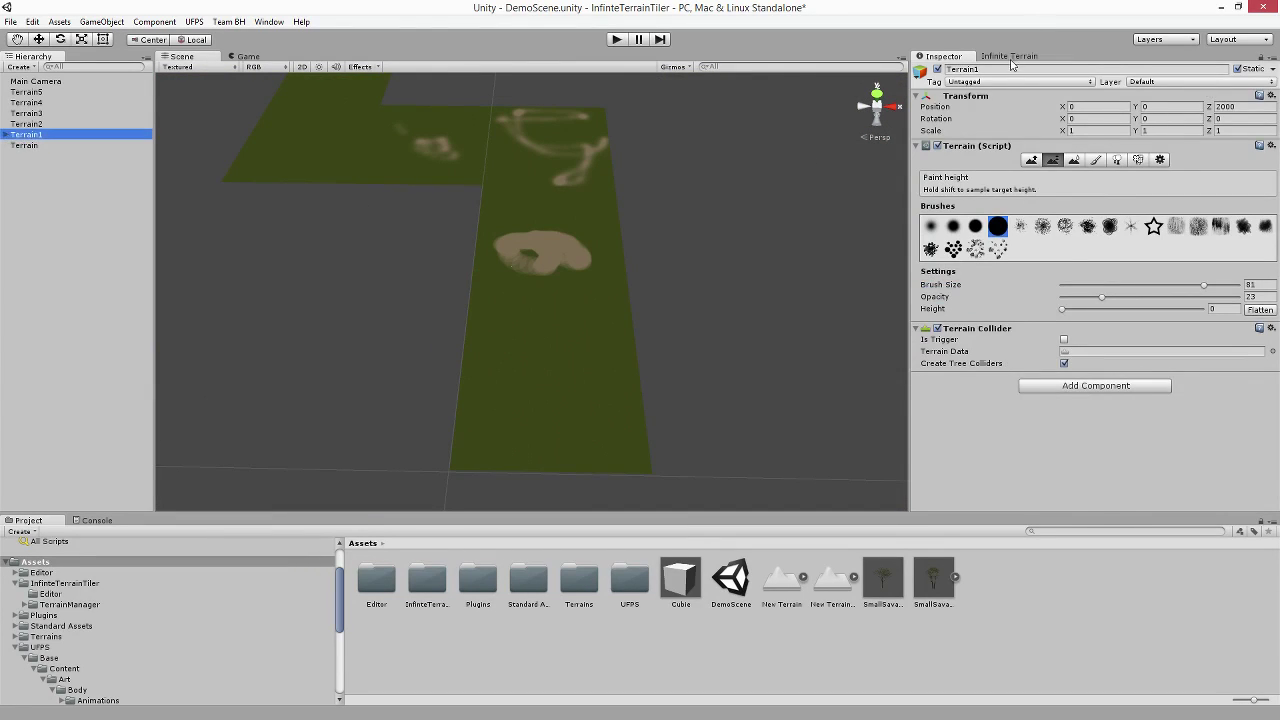
{"action": "left_click", "coordinate": [1011, 58]}
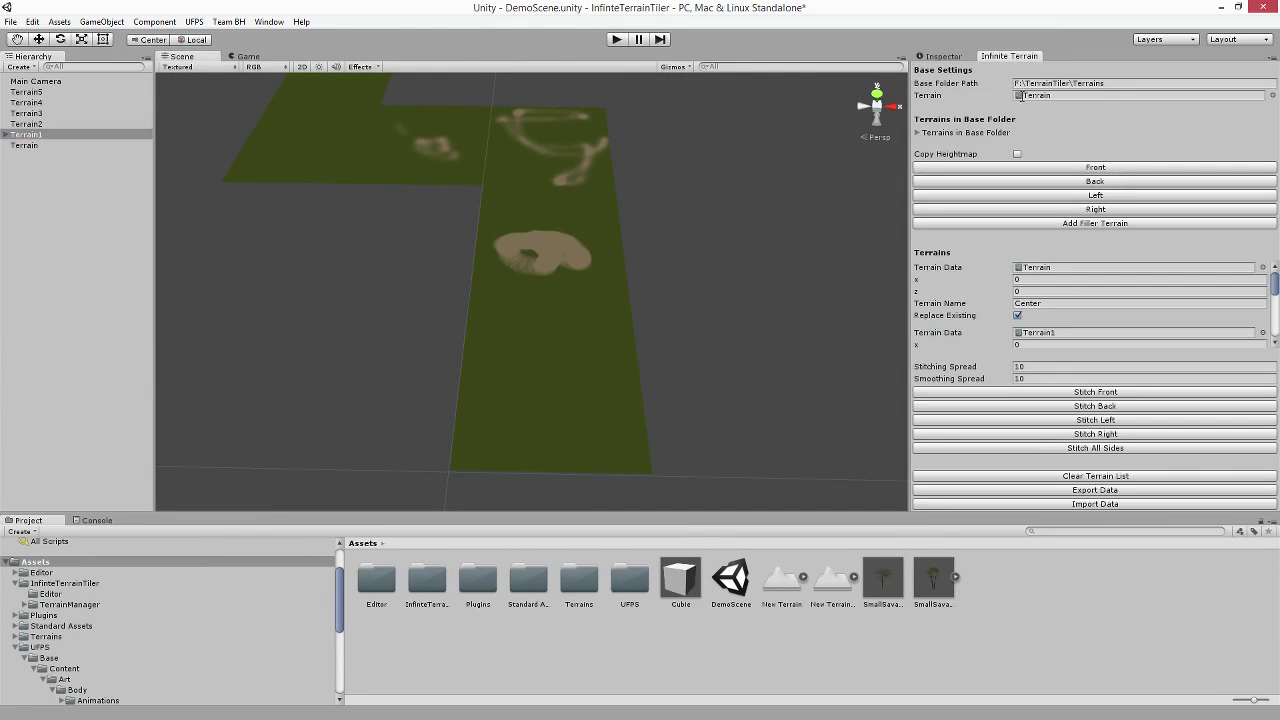
{"action": "left_click", "coordinate": [1042, 494]}
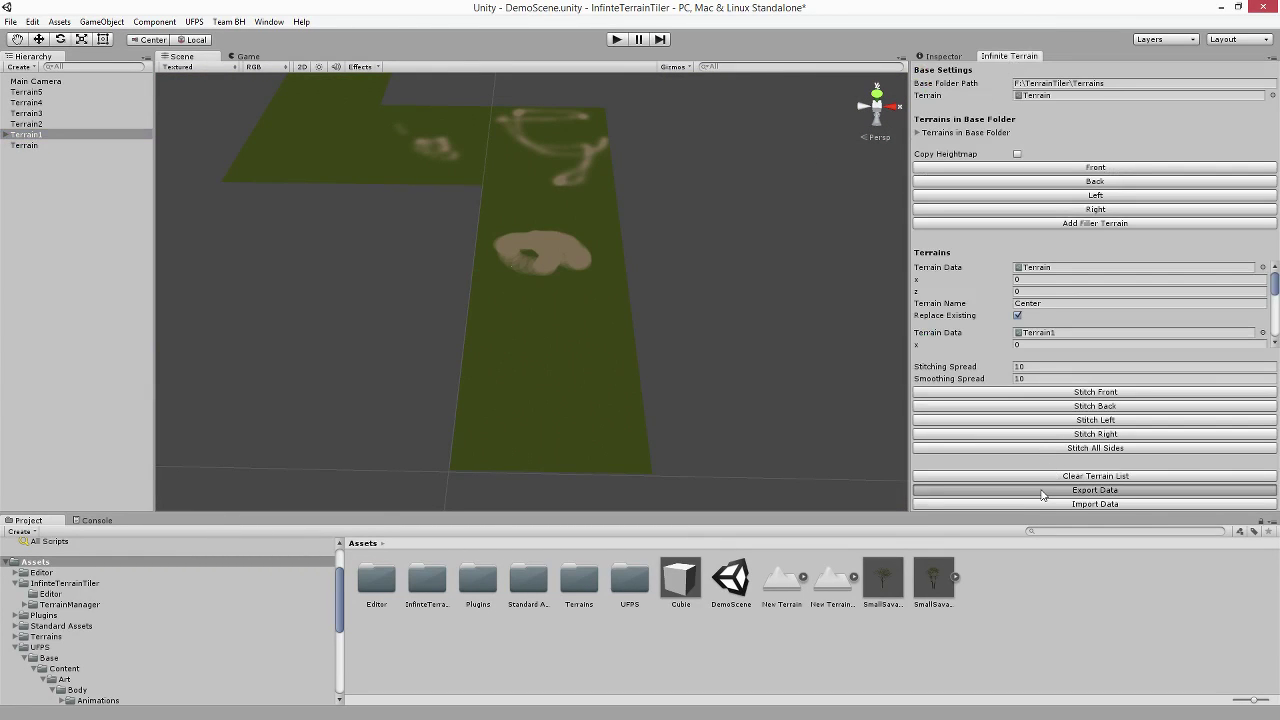
Inspect the exported data files in the Center and Terrain1 folders in File Explorer.
{"action": "left_click_drag", "start_coordinate": [1279, 84], "coordinate": [788, 107]}
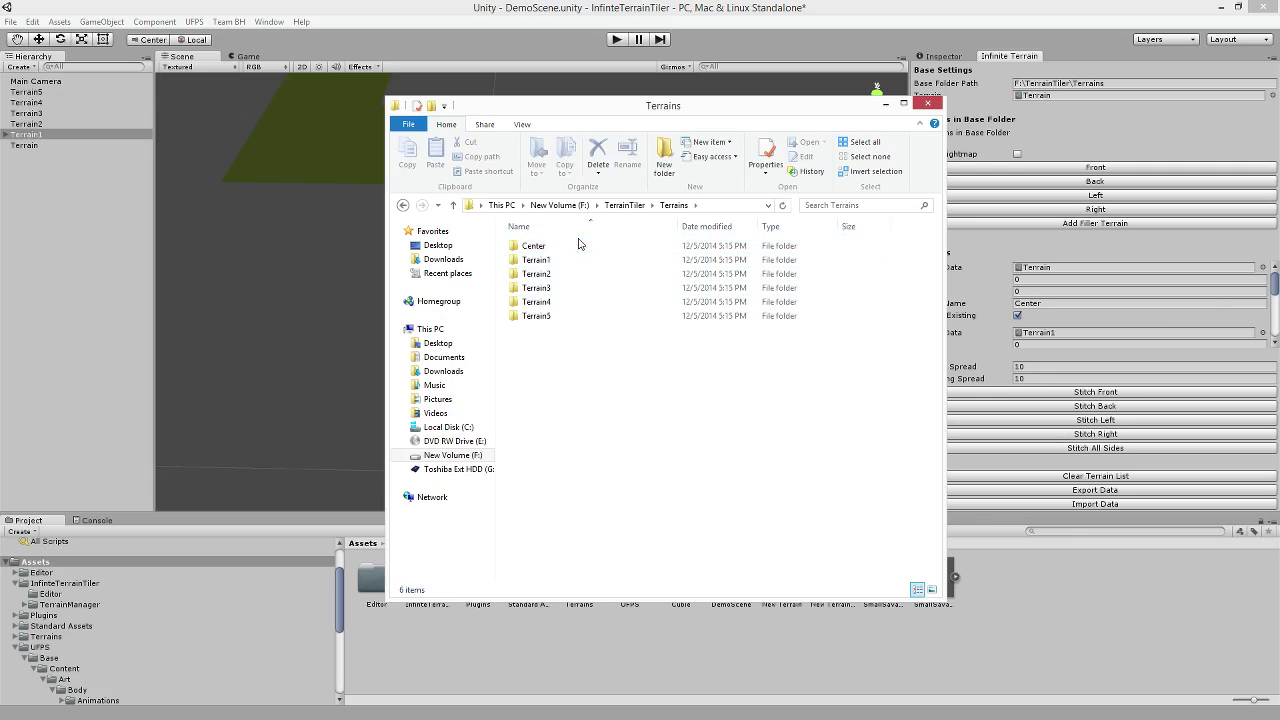
{"action": "double_click", "coordinate": [535, 246]}
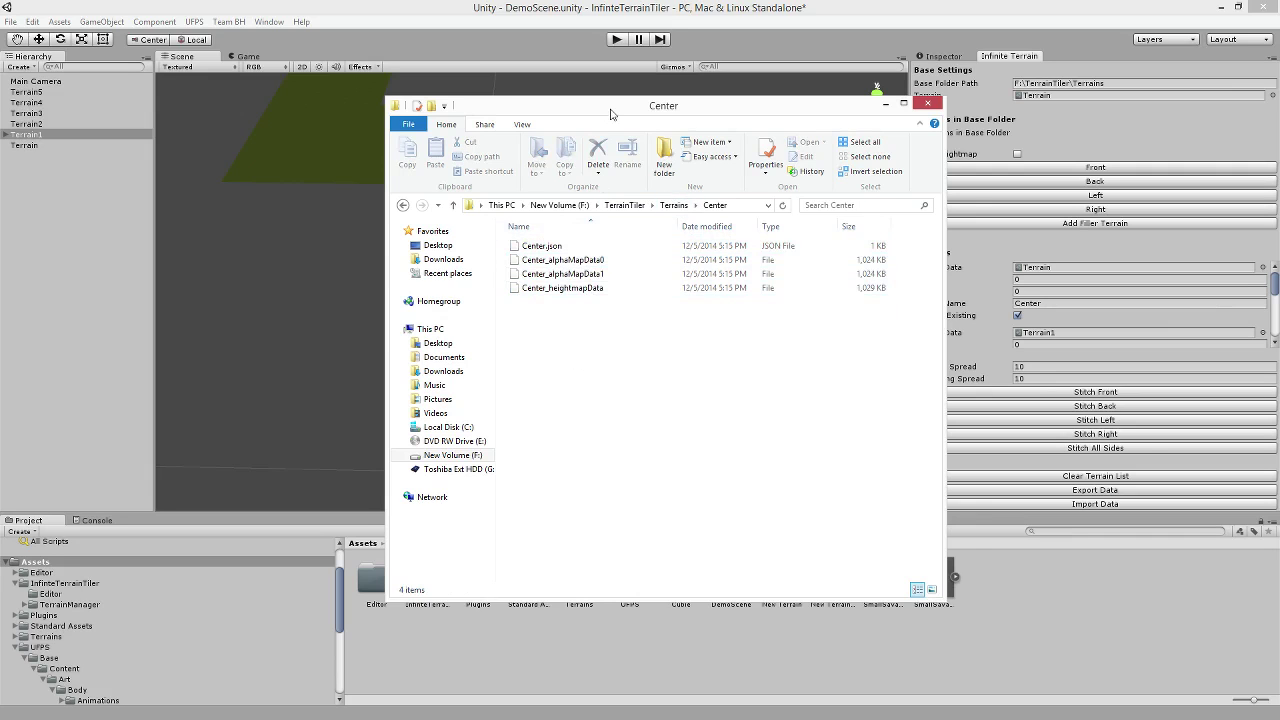
{"action": "left_click_drag", "start_coordinate": [612, 112], "coordinate": [826, 125]}
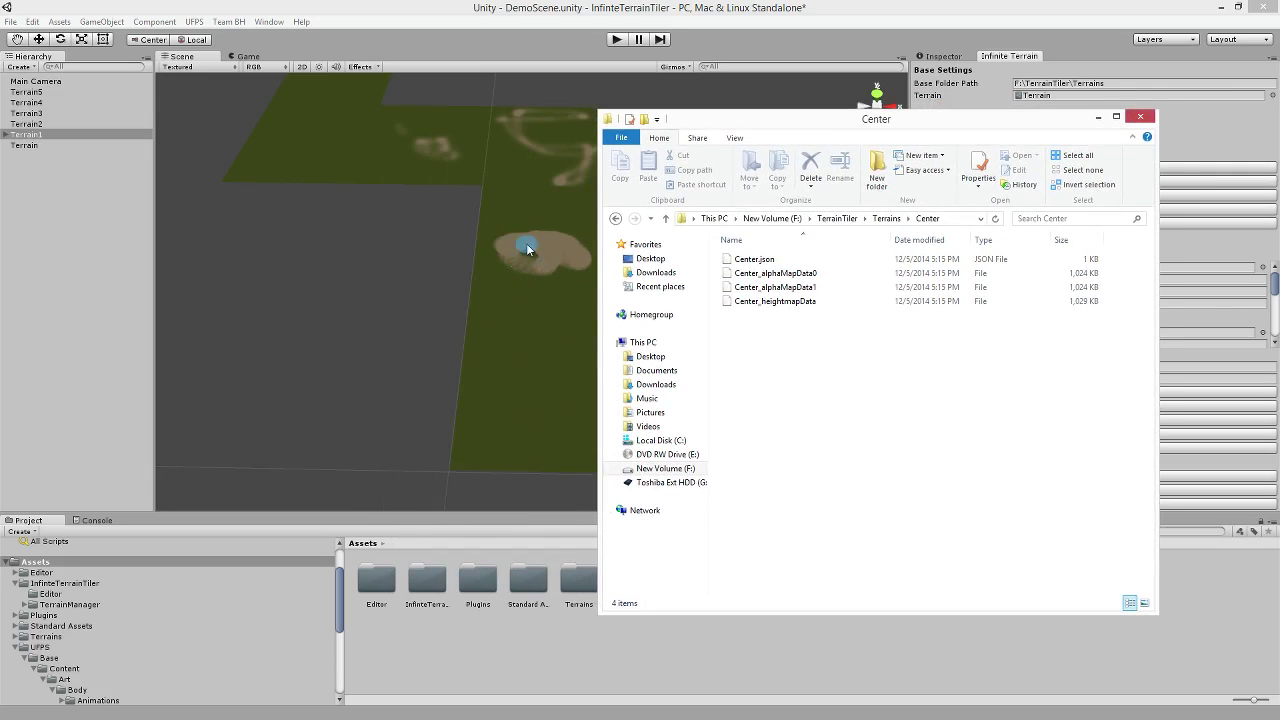
{"action": "left_click", "coordinate": [884, 218]}
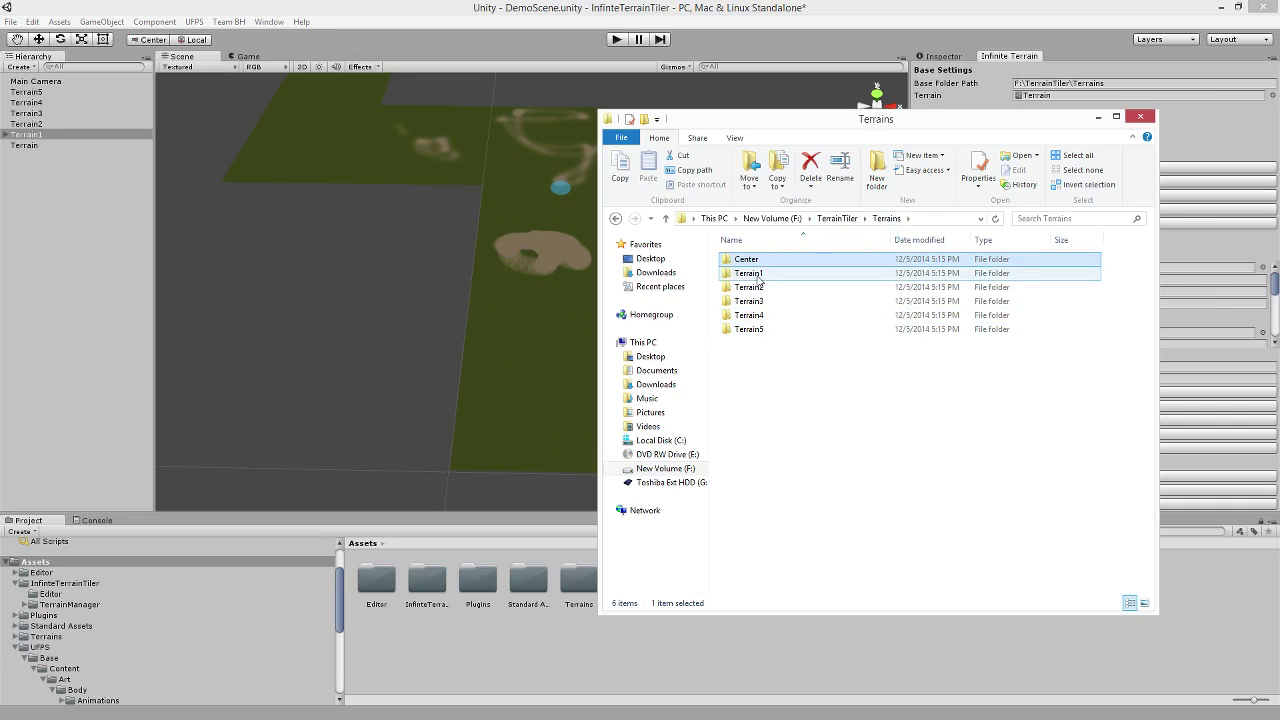
{"action": "left_click_drag", "start_coordinate": [932, 122], "coordinate": [871, 147]}
{"action": "double_click", "coordinate": [688, 298]}
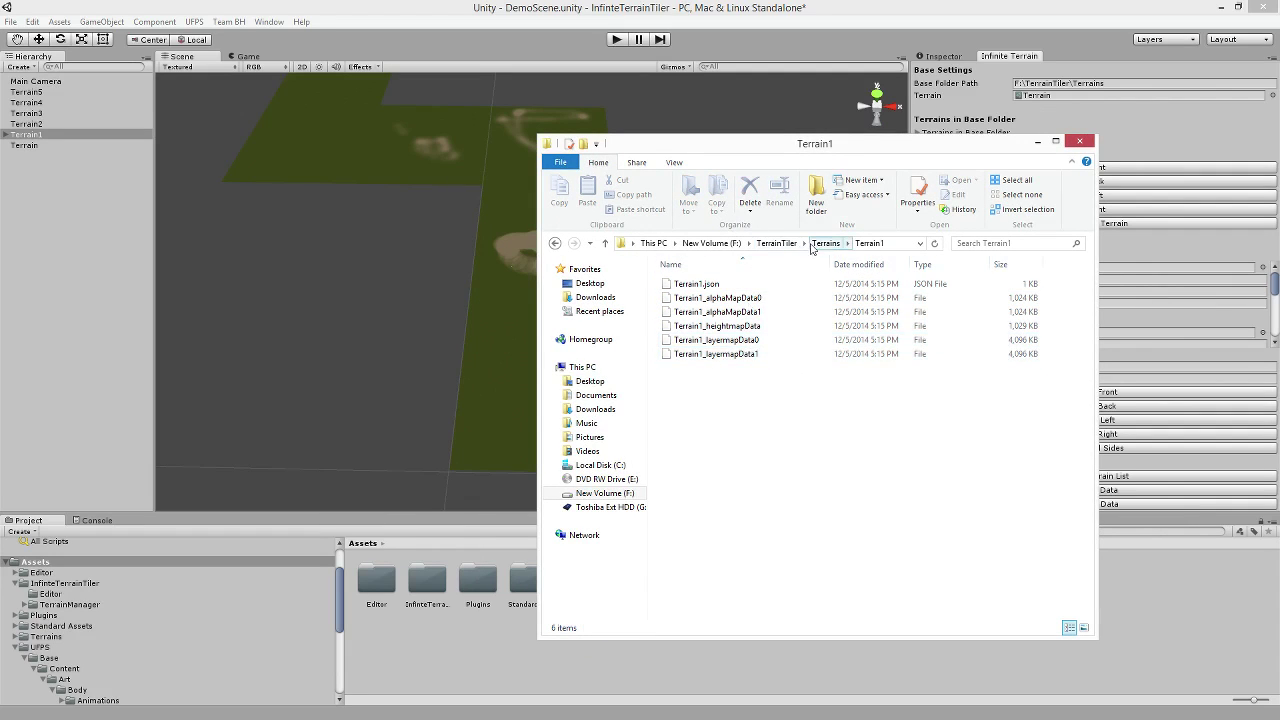
{"action": "left_click", "coordinate": [826, 244]}
{"action": "left_click", "coordinate": [779, 244]}
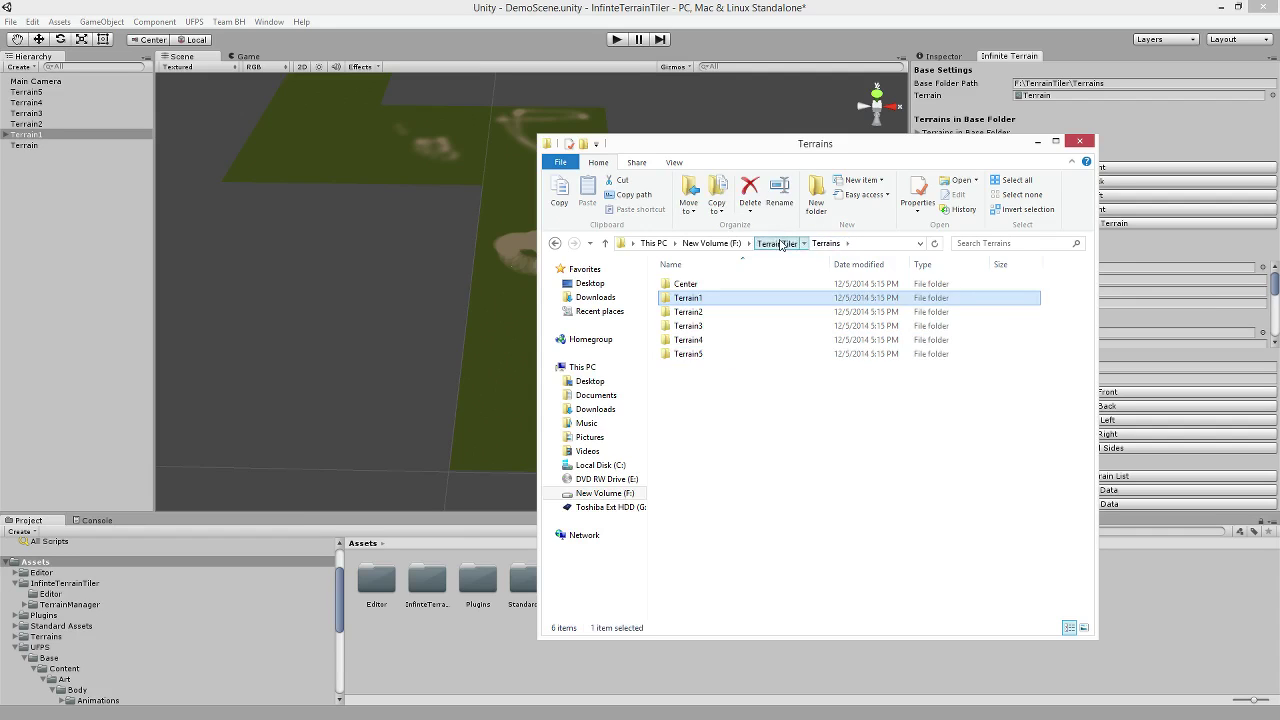
{"action": "double_click", "coordinate": [753, 286]}
{"action": "left_click_drag", "start_coordinate": [836, 145], "coordinate": [1279, 160]}
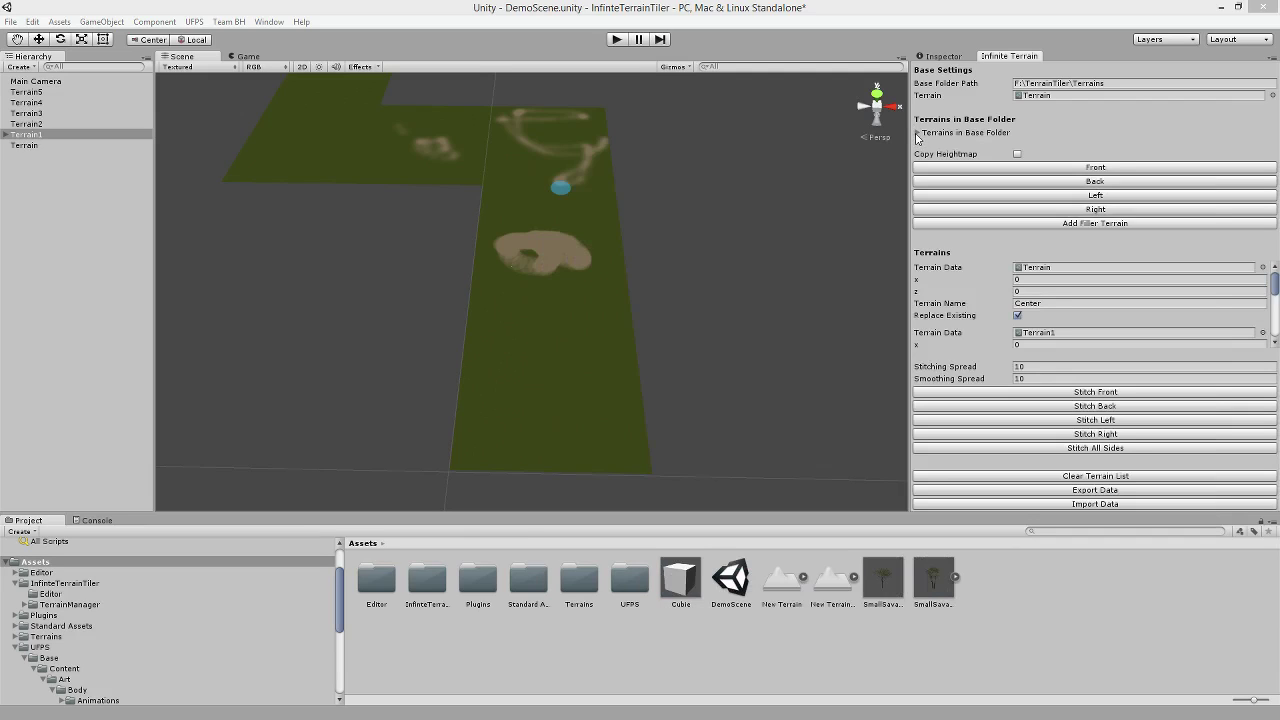
Clear the terrain list and load Terrain1 back into the scene from the terrains in the base folder.
{"action": "left_click", "coordinate": [1085, 480]}
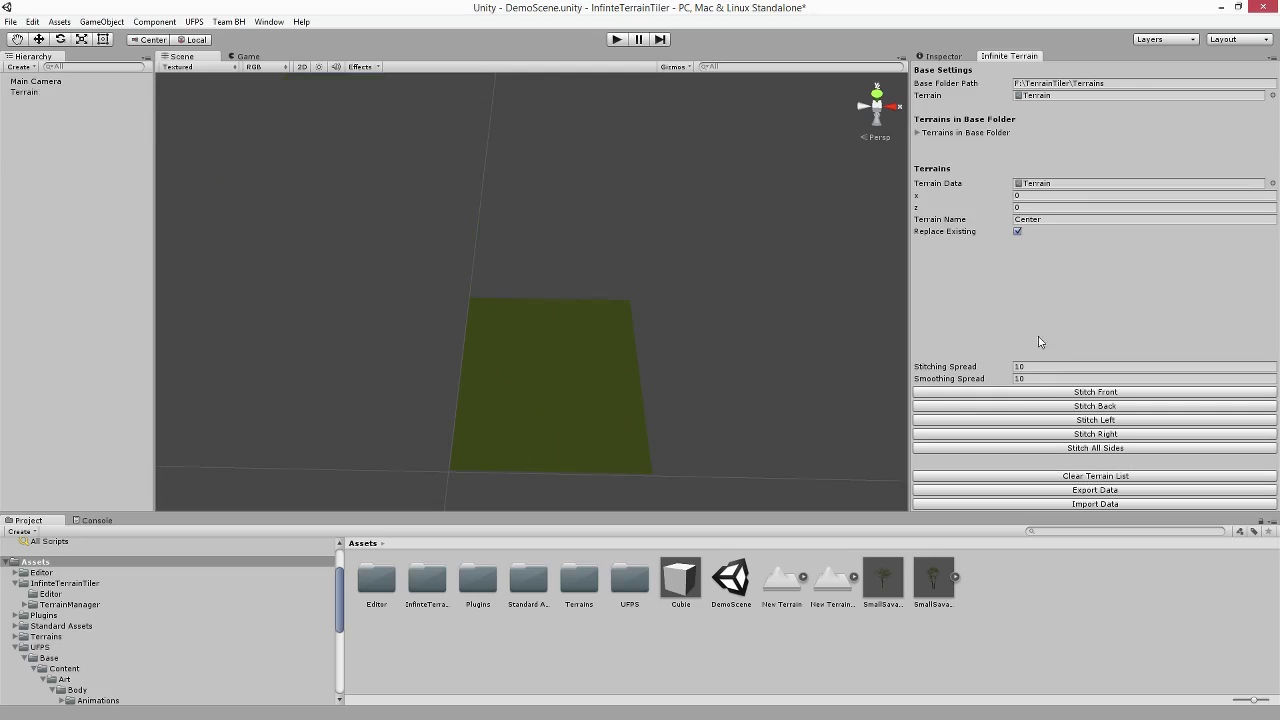
{"action": "left_click", "coordinate": [918, 133]}
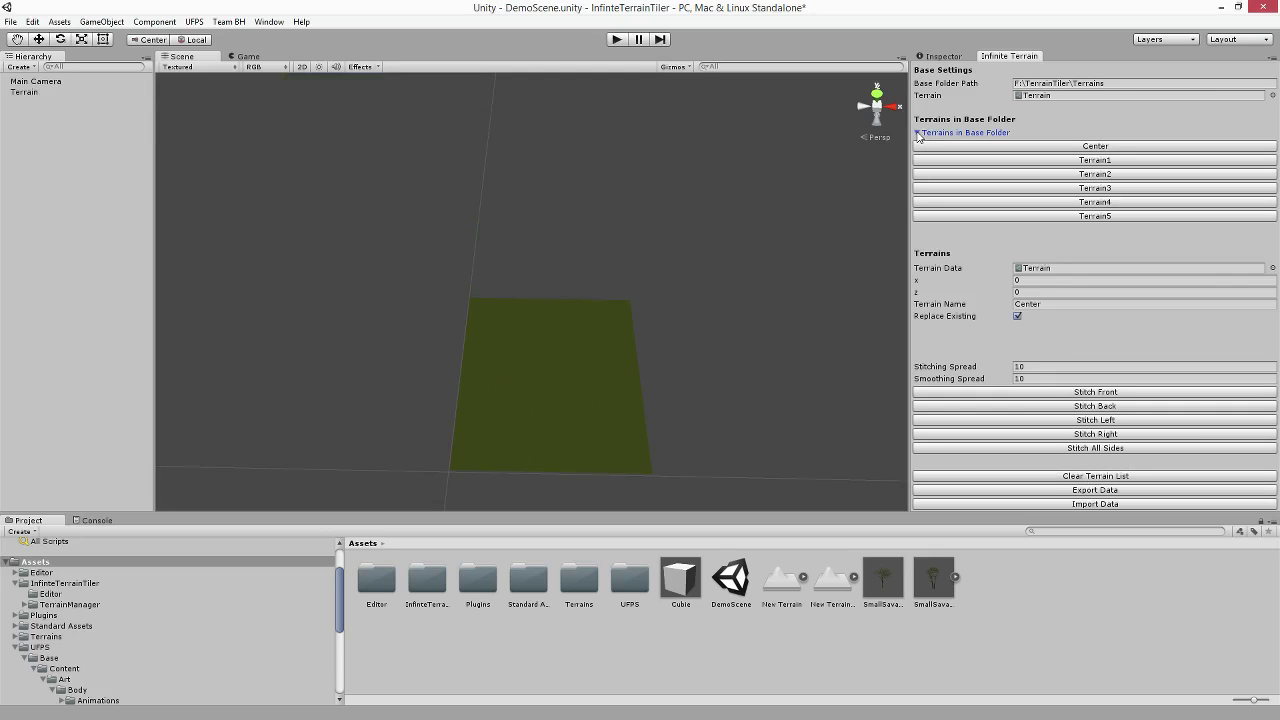
{"action": "left_click", "coordinate": [1003, 161]}
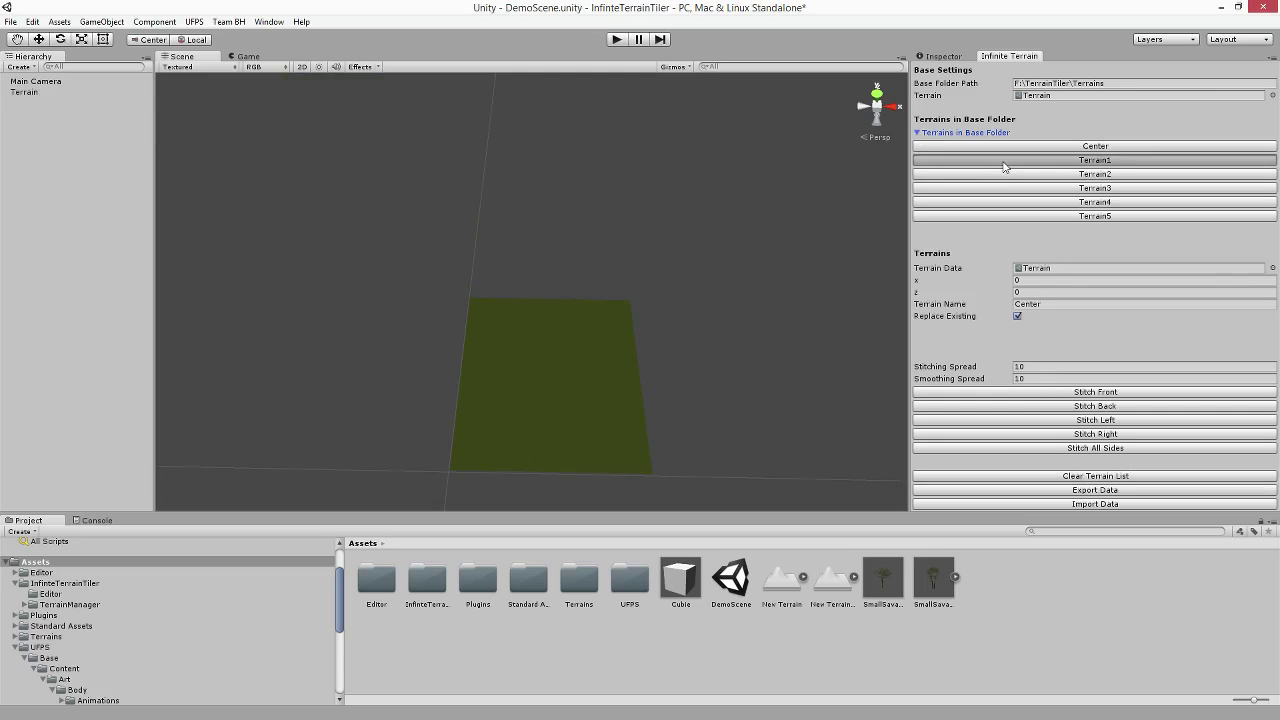
{"action": "left_click", "coordinate": [968, 160]}
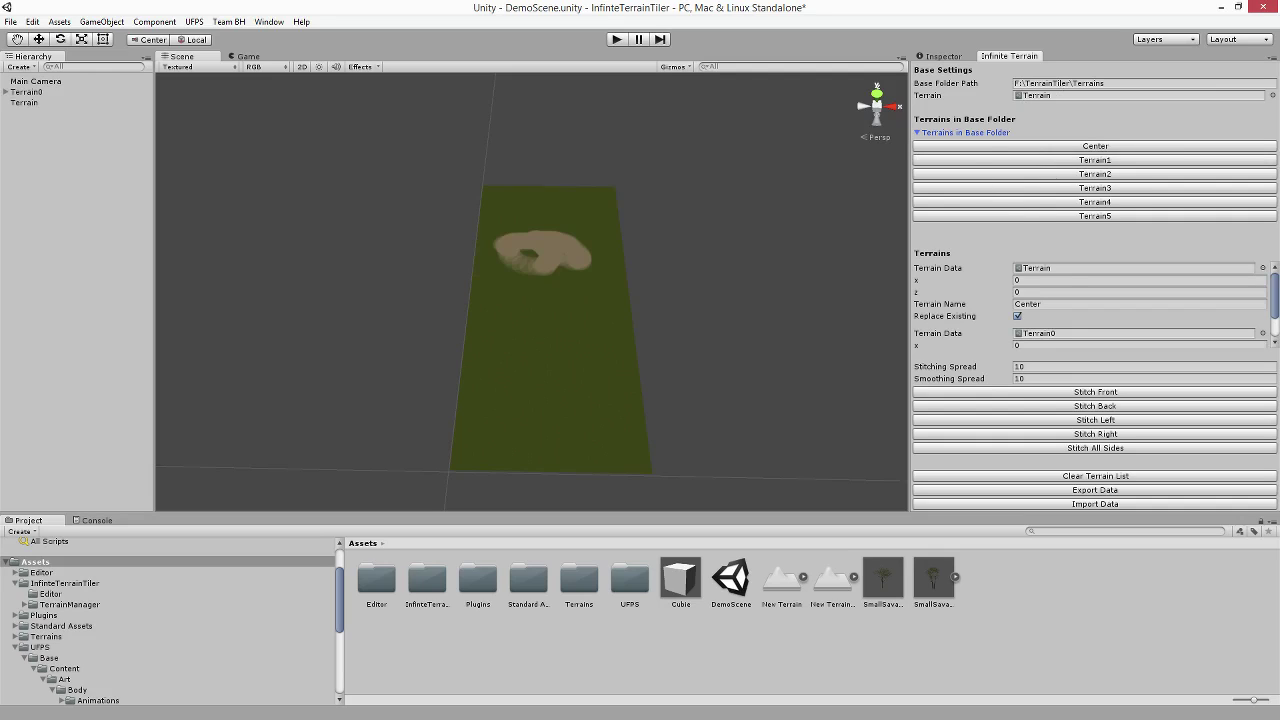
Select the reloaded terrain tile and clear the terrain list so only the center terrain stays in the scene.
{"action": "left_click", "coordinate": [38, 92]}
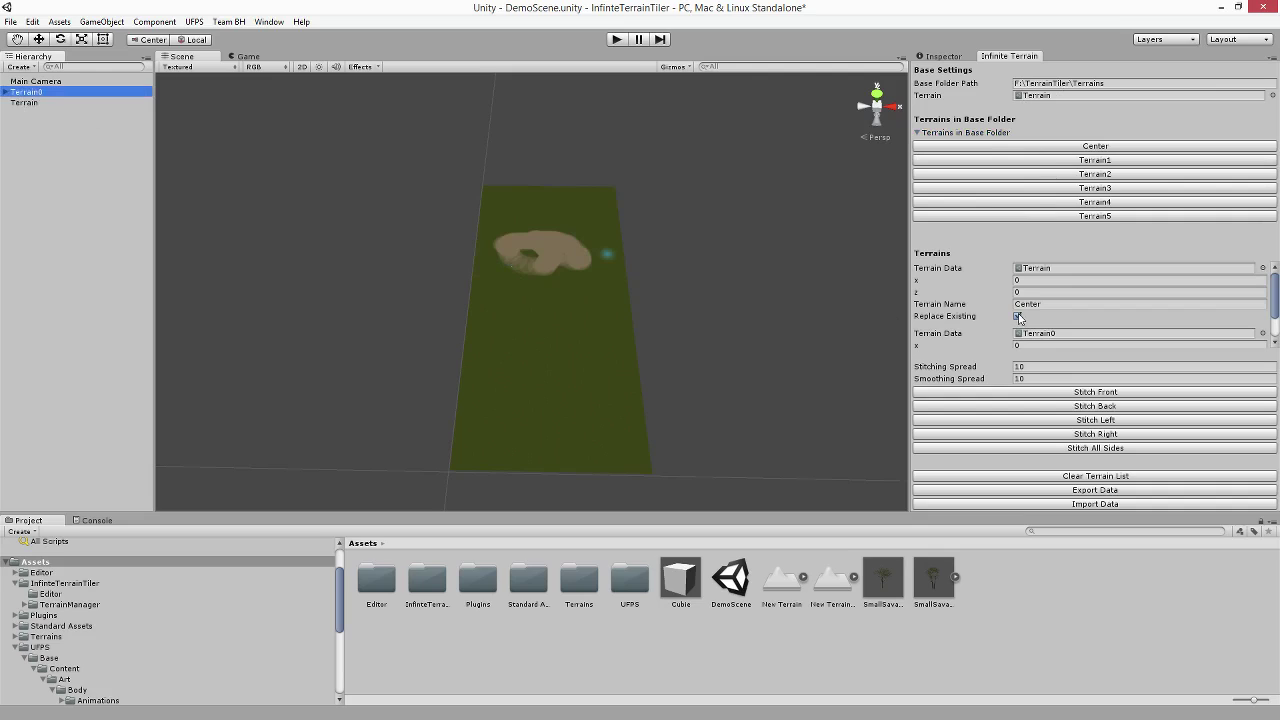
{"action": "left_click", "coordinate": [1277, 318]}
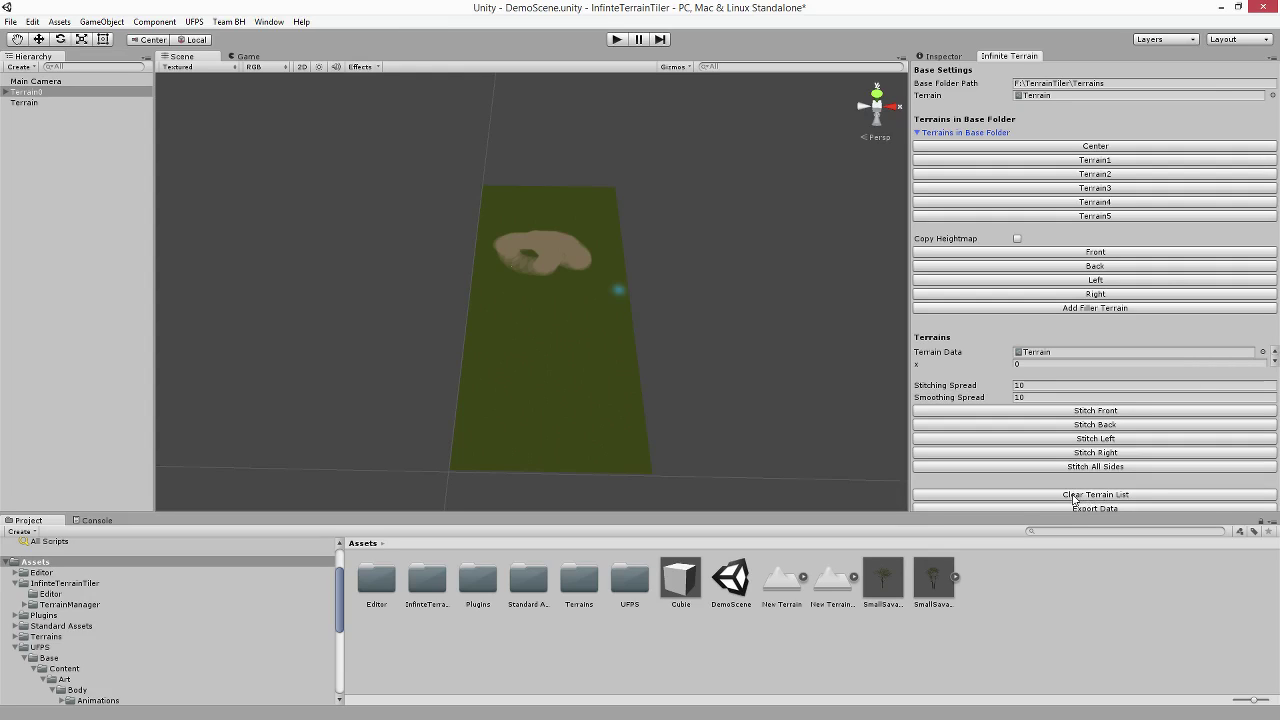
{"action": "left_click", "coordinate": [1073, 497]}
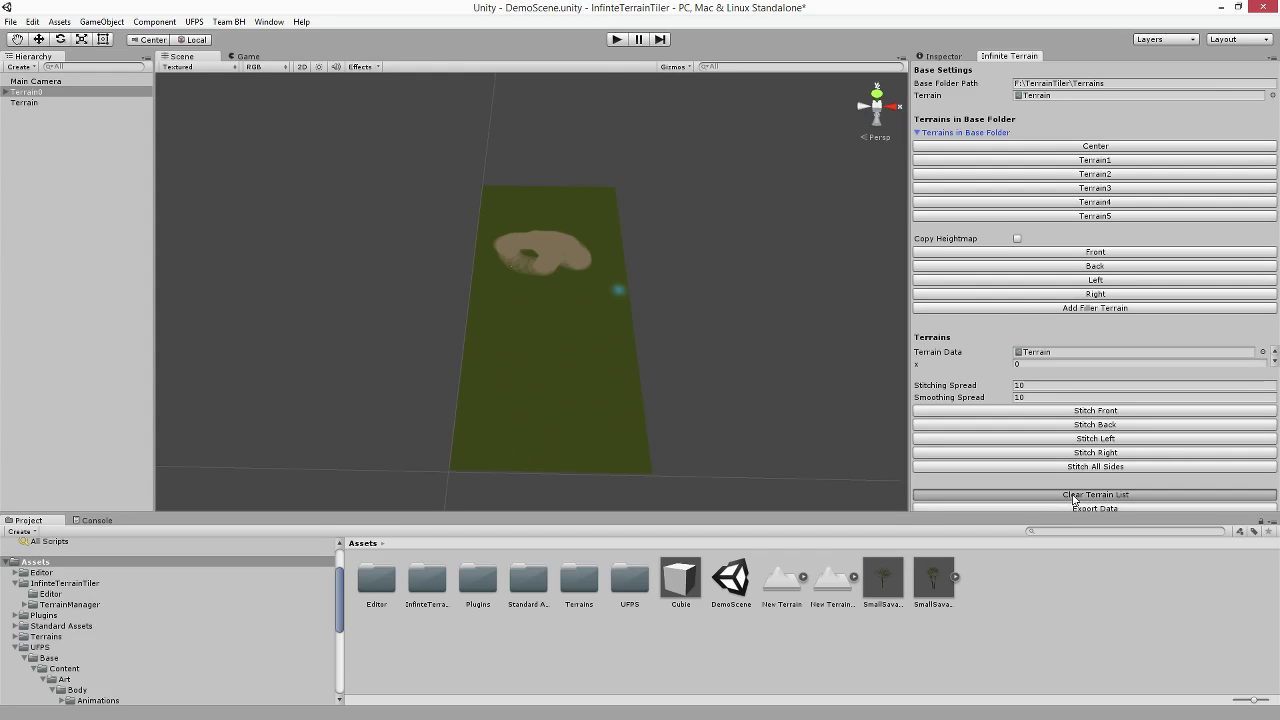
{"action": "left_click", "coordinate": [25, 92]}
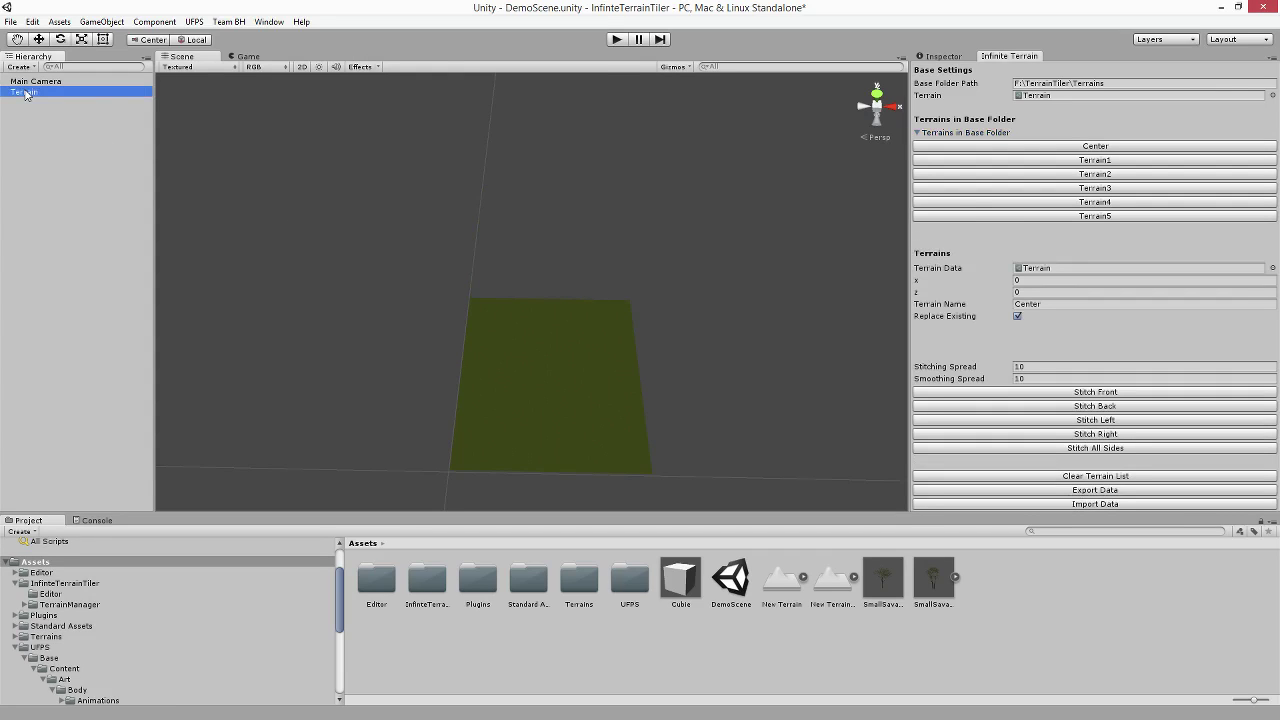
Create an empty game object and name it TerrainTiler.
{"action": "left_click", "coordinate": [45, 116]}
{"action": "left_click", "coordinate": [101, 21]}
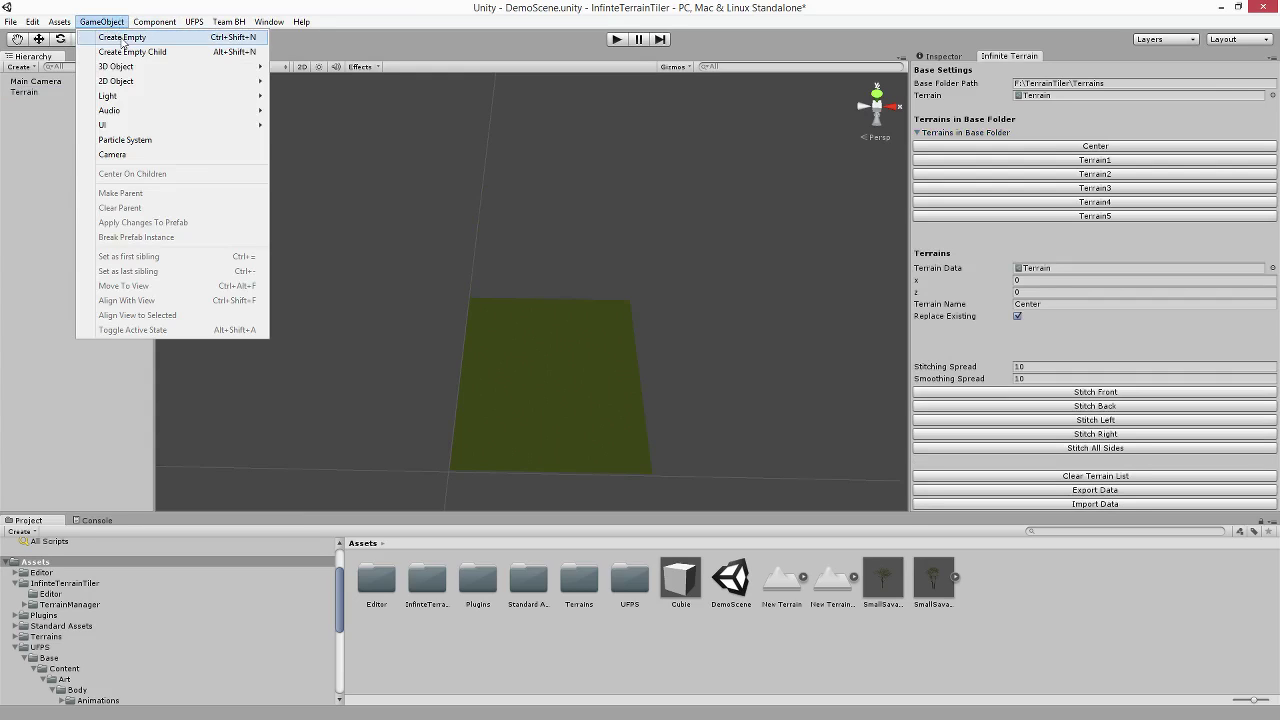
{"action": "left_click", "coordinate": [123, 40]}
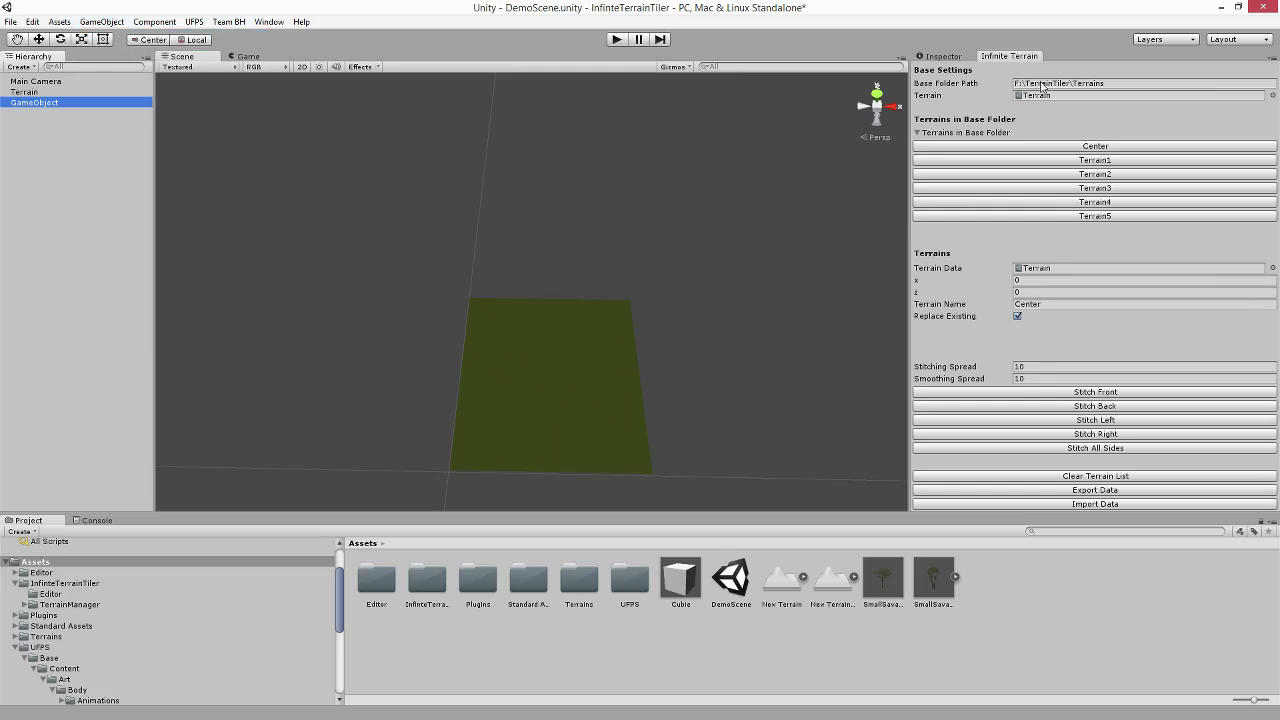
{"action": "left_click", "coordinate": [945, 56]}
{"action": "left_click", "coordinate": [1014, 68]}
{"action": "type", "text": "T"}
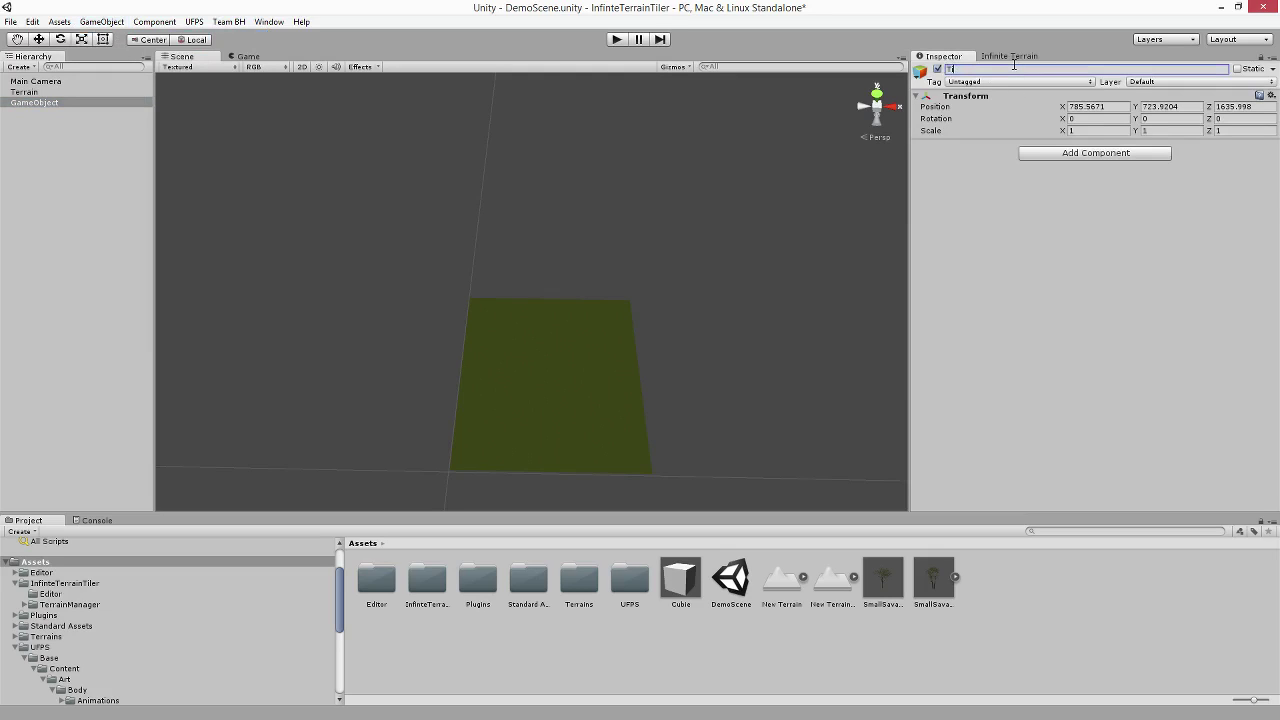
{"action": "type", "text": "errainTiler"}
{"action": "key", "text": "Return"}
Add the Infinite Terrain Tiler script component to the TerrainTiler object.
{"action": "left_click", "coordinate": [1096, 153]}
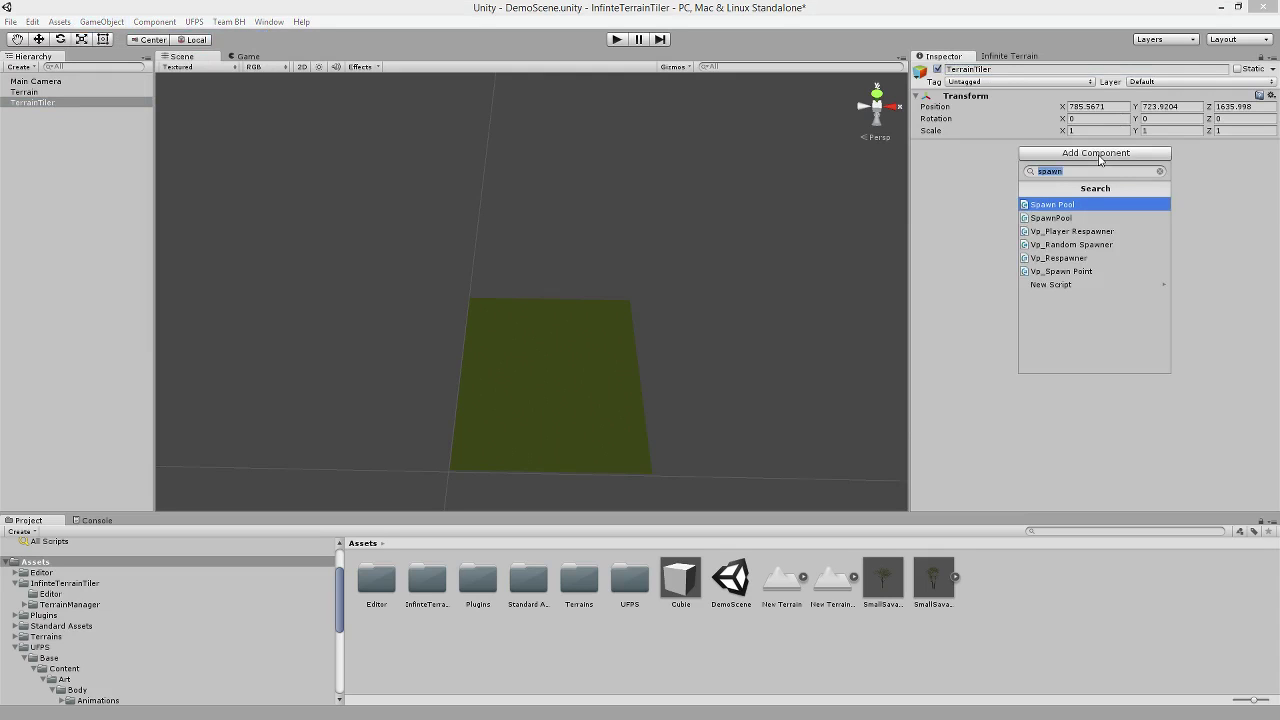
{"action": "type", "text": "infi"}
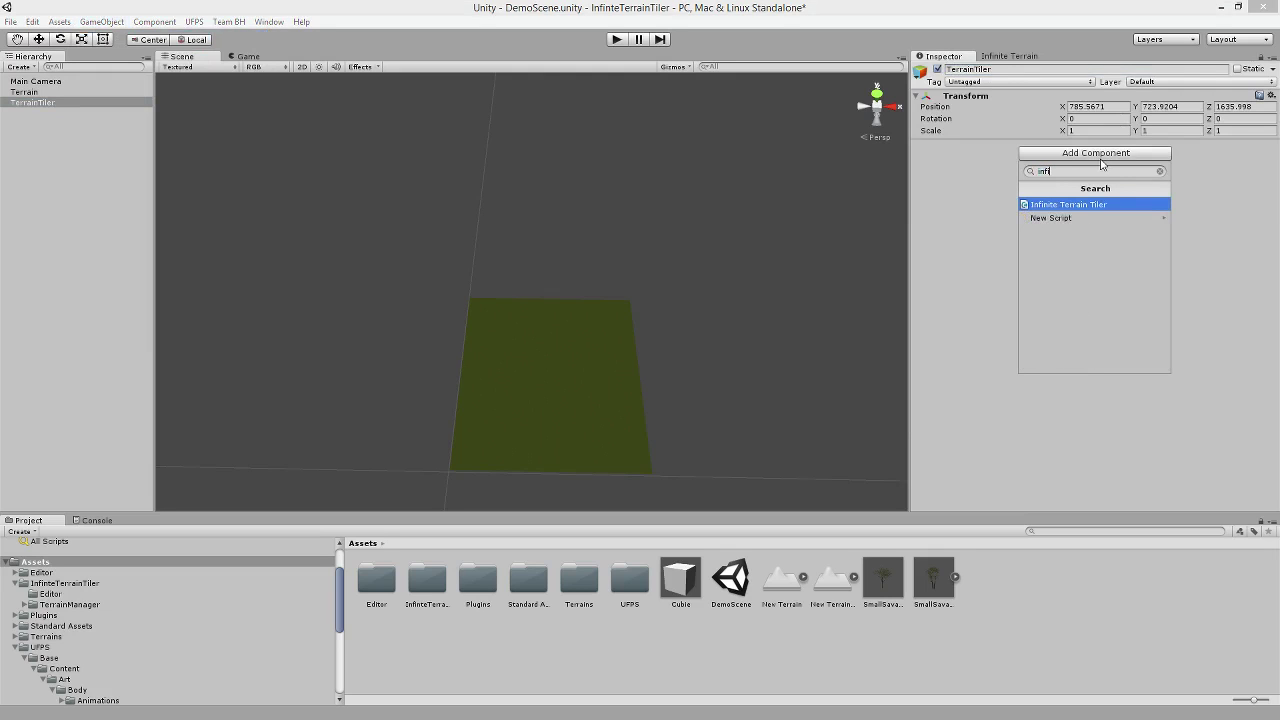
{"action": "key", "text": "Return"}
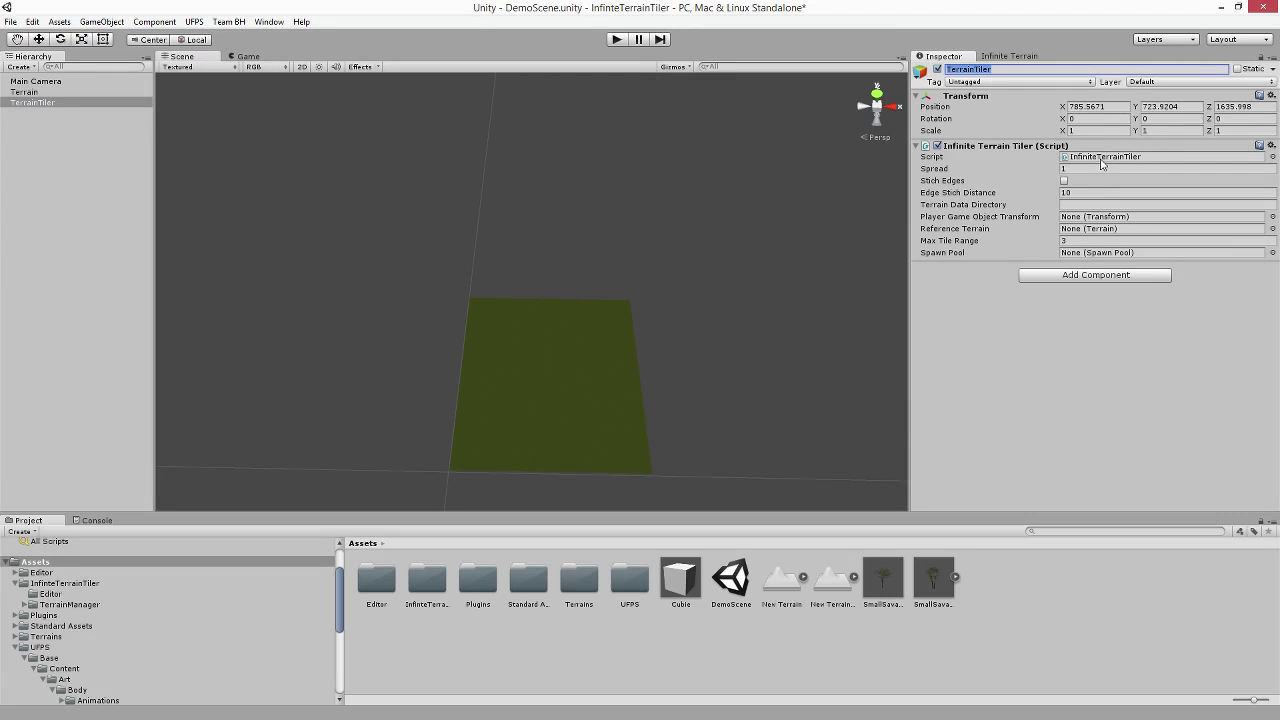
Add a Spawn Pool component to TerrainTiler and assign it as the Infinite Terrain Tiler's Spawn Pool.
{"action": "left_click", "coordinate": [1092, 276]}
{"action": "type", "text": "spawn"}
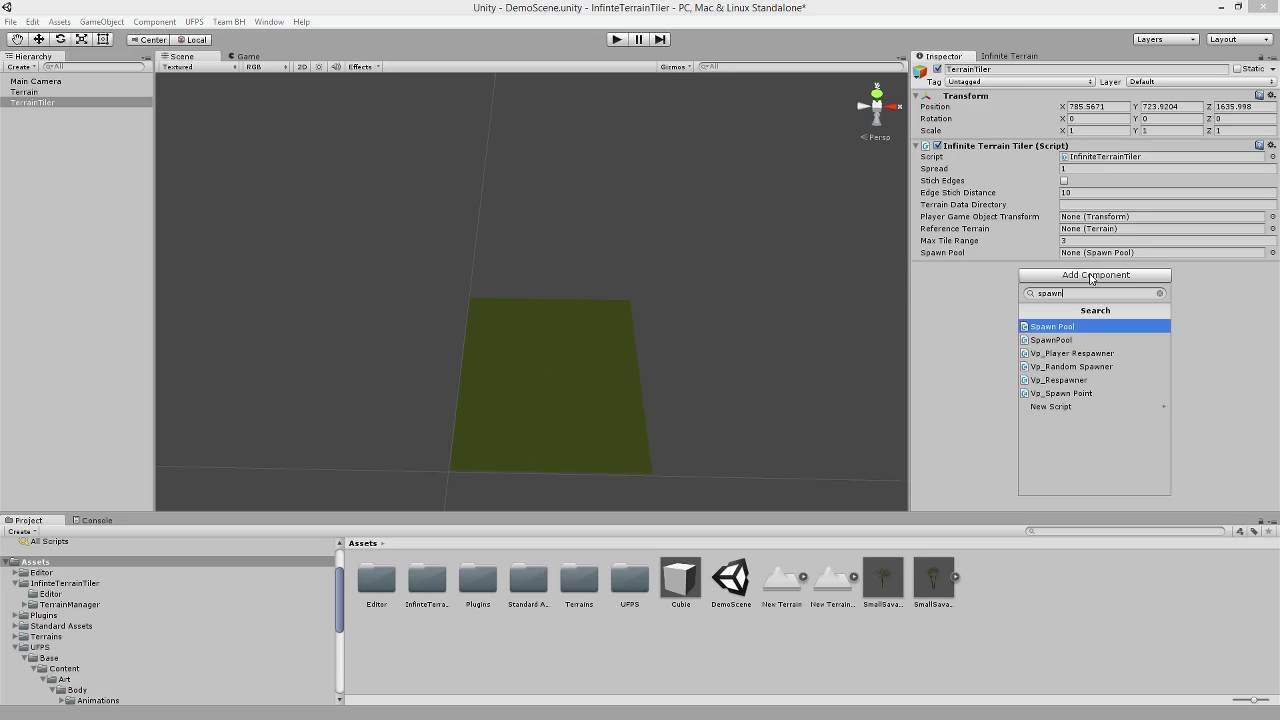
{"action": "key", "text": "Return"}
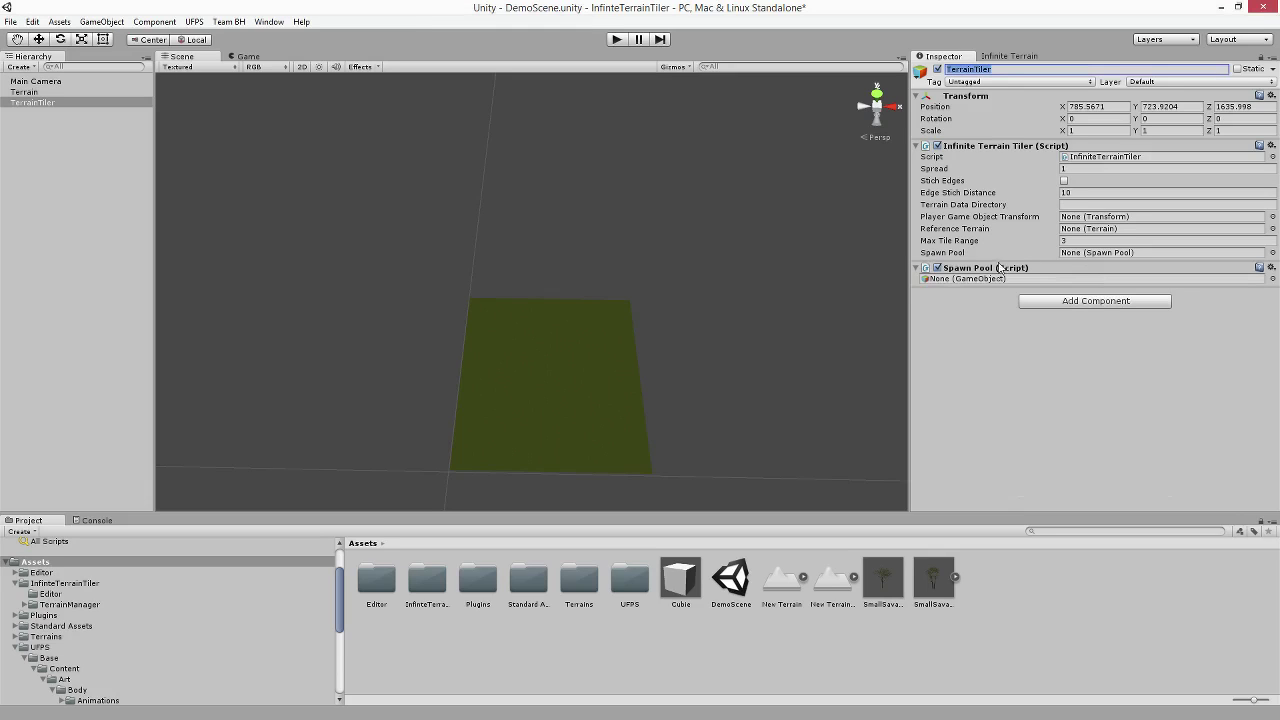
{"action": "left_click_drag", "start_coordinate": [988, 270], "coordinate": [1097, 264]}
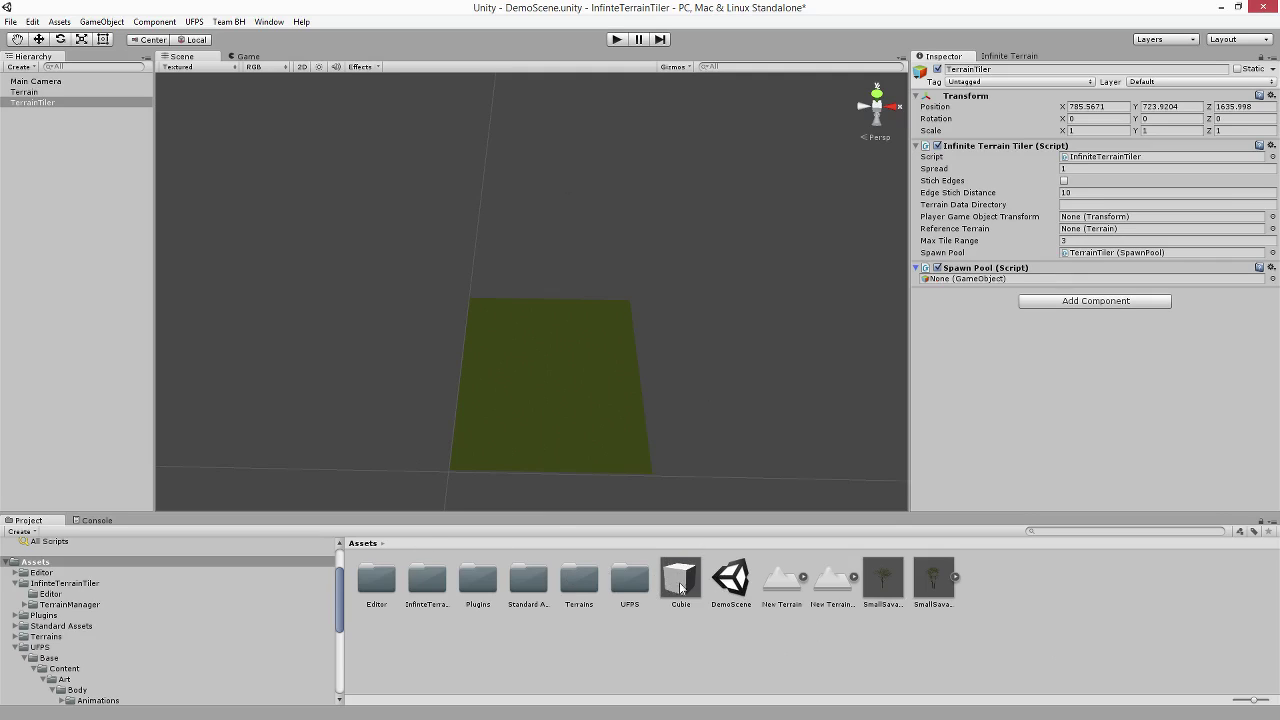
Add the Cubie prefab to the Spawn Pool and set the Terrain Data Directory to F:\TerrainTiler\Terrains.
{"action": "left_click_drag", "start_coordinate": [680, 588], "coordinate": [1057, 287]}
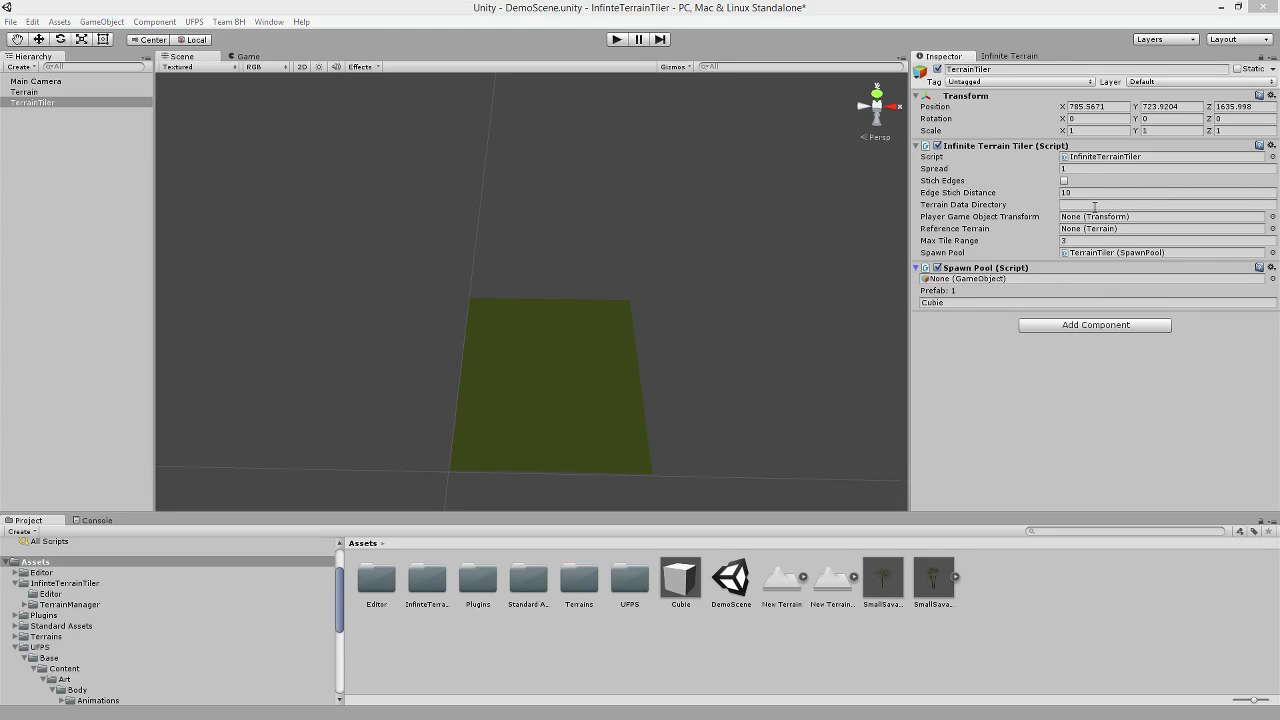
{"action": "left_click", "coordinate": [1093, 205]}
{"action": "type", "text": "F:\\TerrainTiler\\Terrains"}
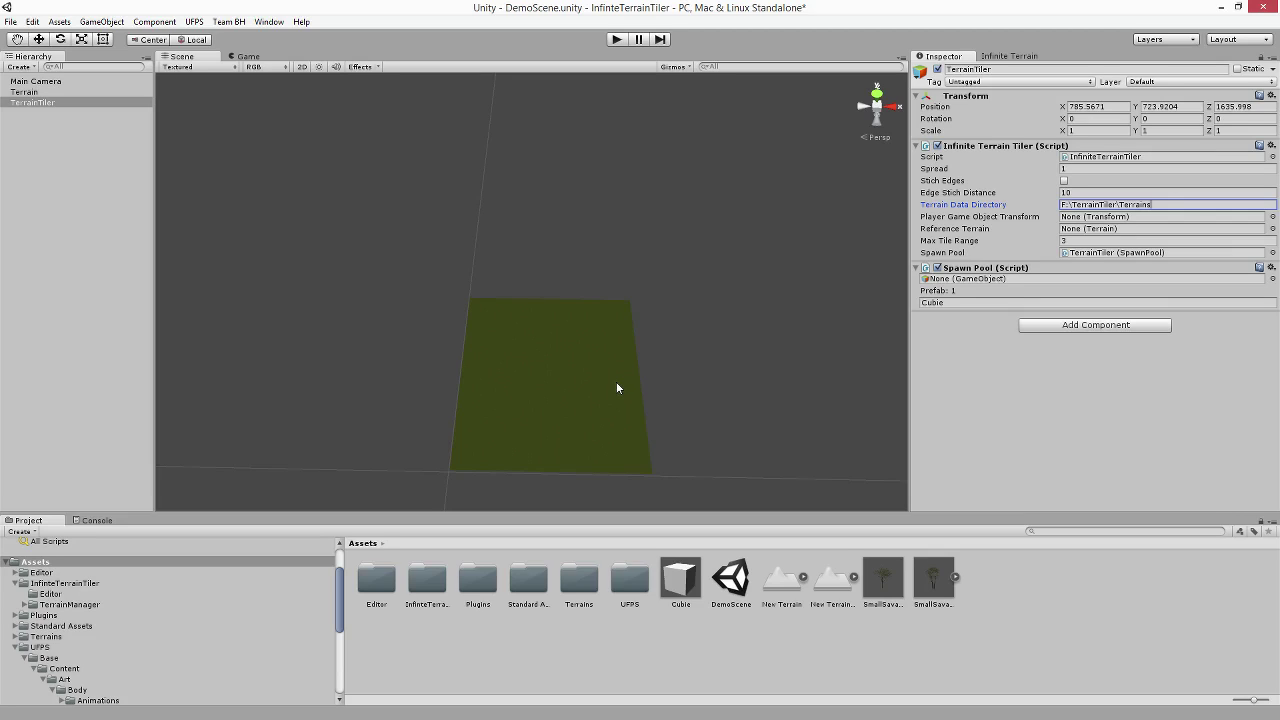
{"action": "left_click_drag", "start_coordinate": [617, 388], "coordinate": [617, 382], "text": "alt"}
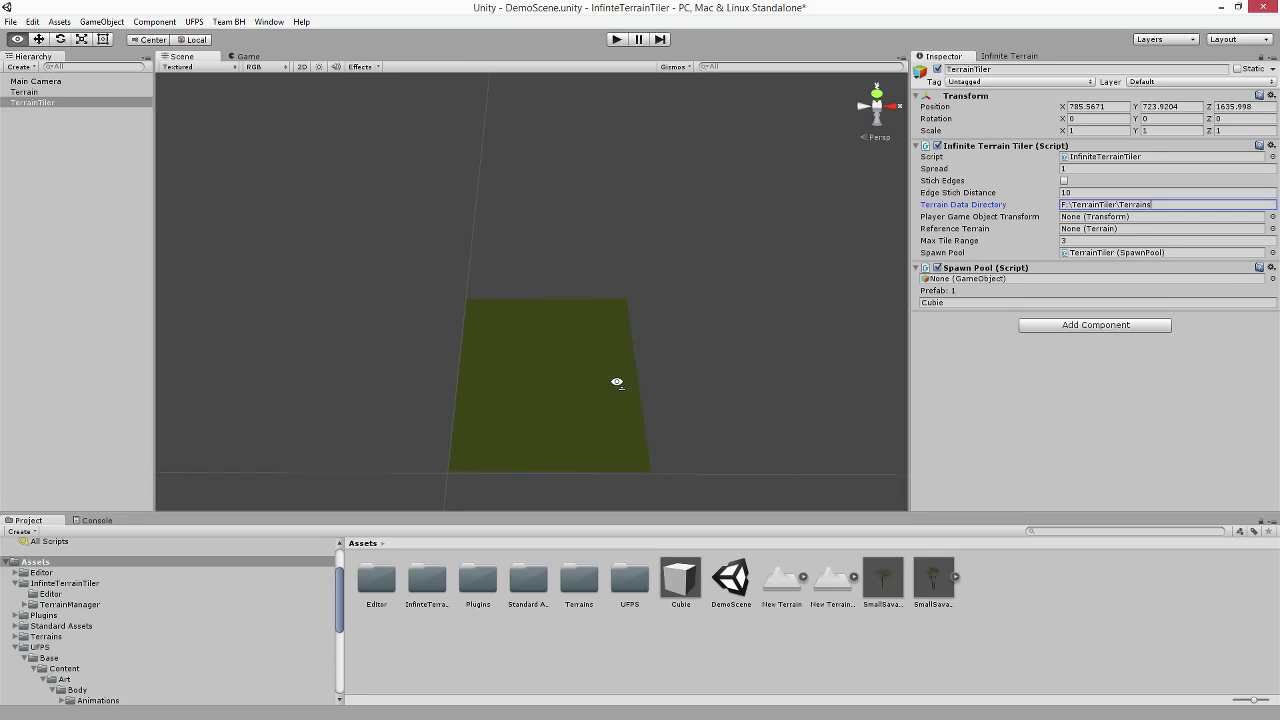
{"action": "mouse_move", "coordinate": [617, 382]}
{"action": "left_mouse_down", "text": "alt"}
{"action": "mouse_move", "coordinate": [626, 377]}
{"action": "mouse_move", "coordinate": [615, 378]}
{"action": "left_mouse_up", "text": "alt"}
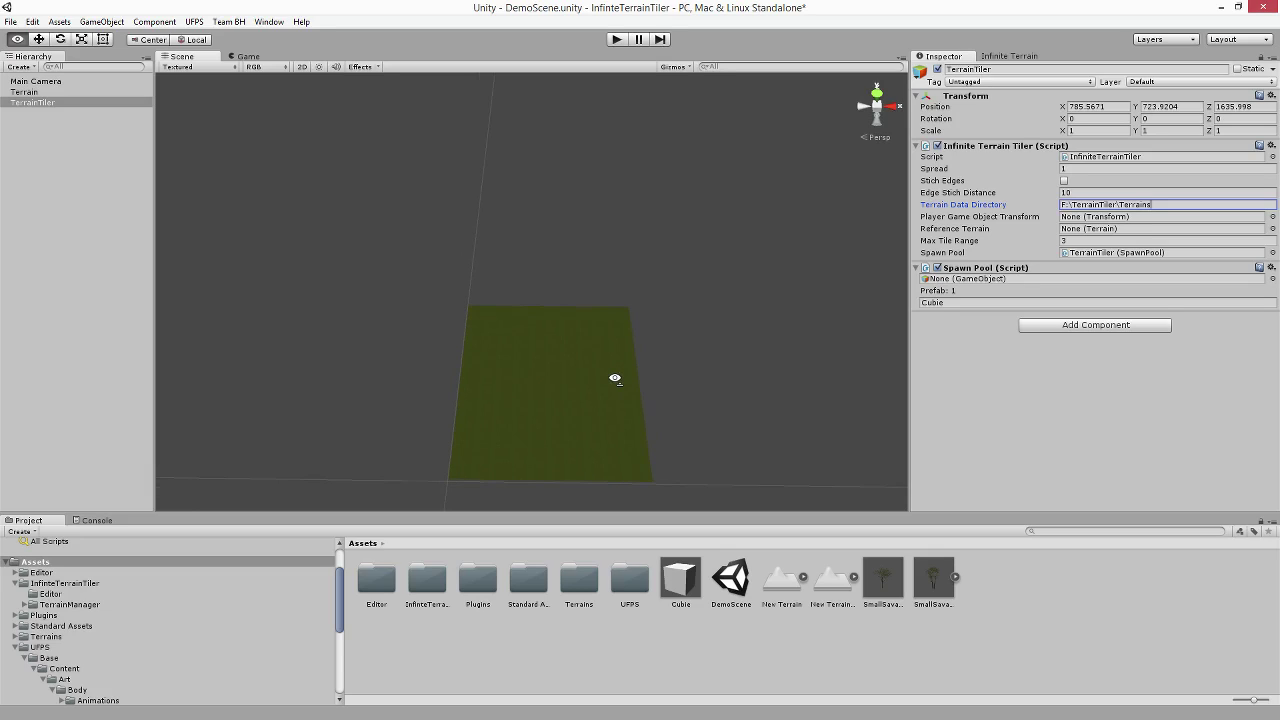
{"action": "right_click_drag", "start_coordinate": [615, 378], "coordinate": [615, 385]}
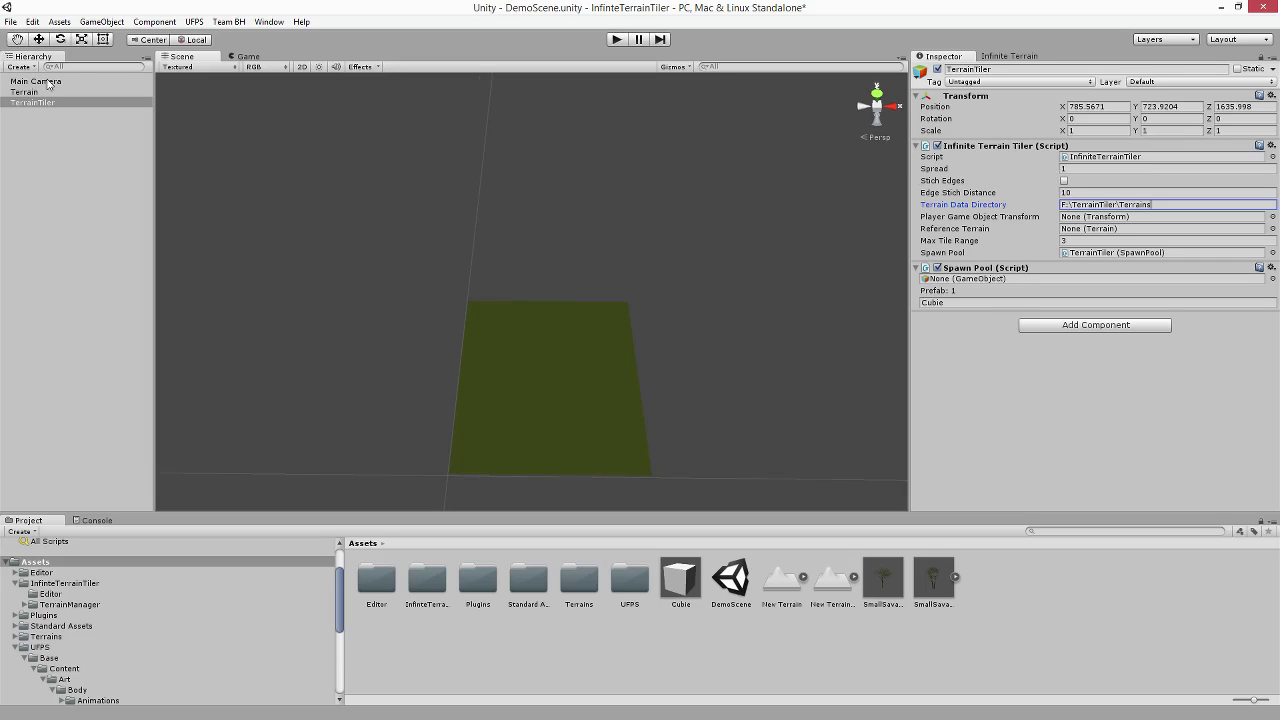
{"action": "left_click", "coordinate": [57, 139]}
{"action": "left_click", "coordinate": [104, 24]}
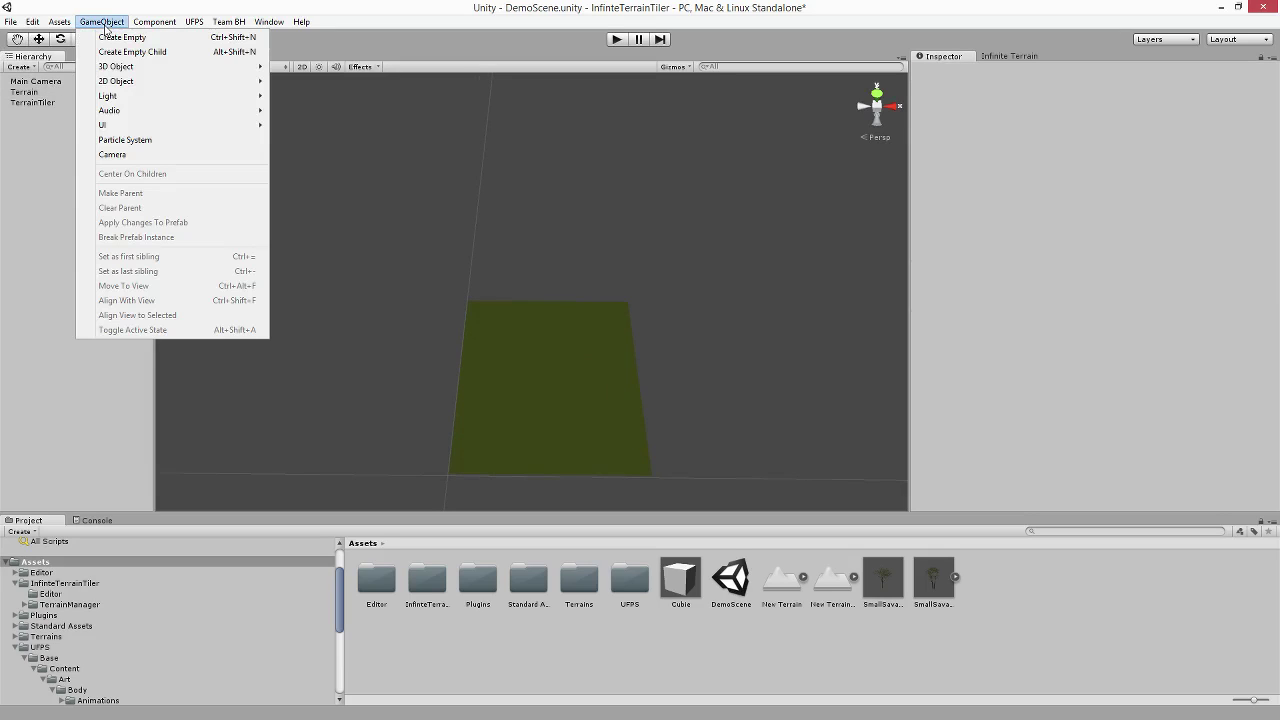
{"action": "left_click", "coordinate": [140, 22]}
{"action": "left_click", "coordinate": [103, 22]}
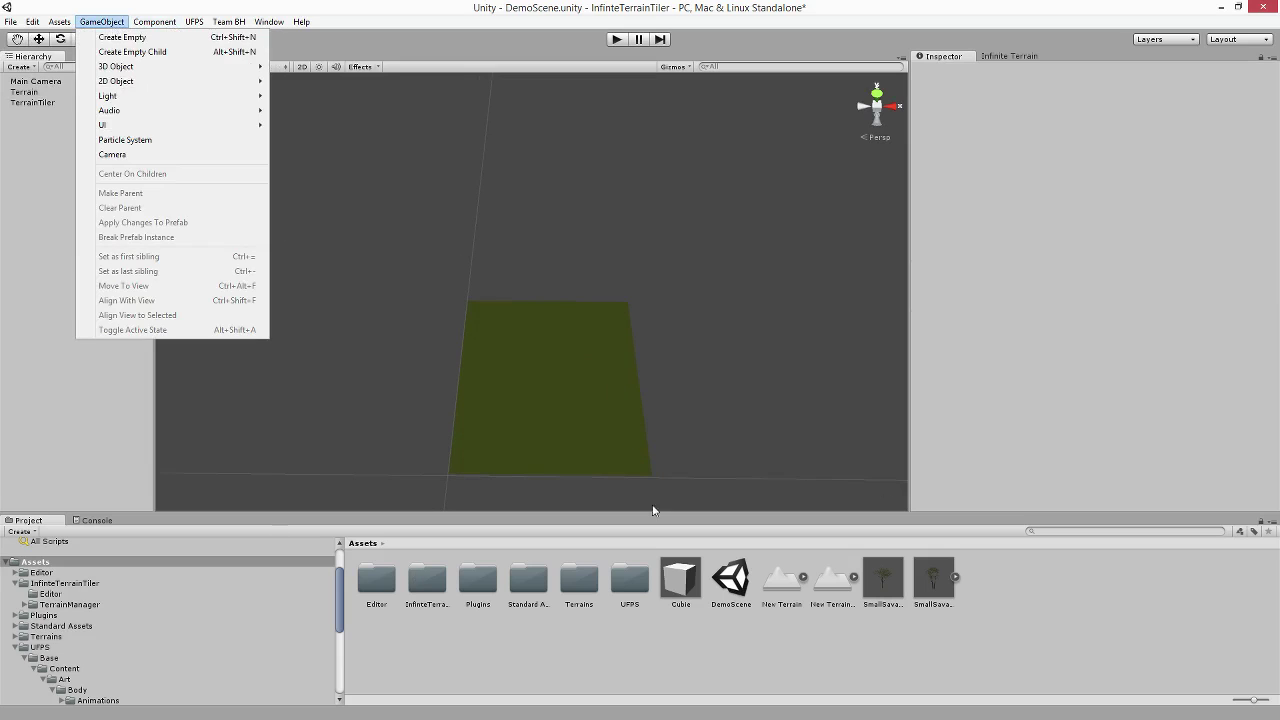
Search the project assets for "first", clear the search and look through the project folders.
{"action": "left_click", "coordinate": [1104, 532]}
{"action": "type", "text": "first"}
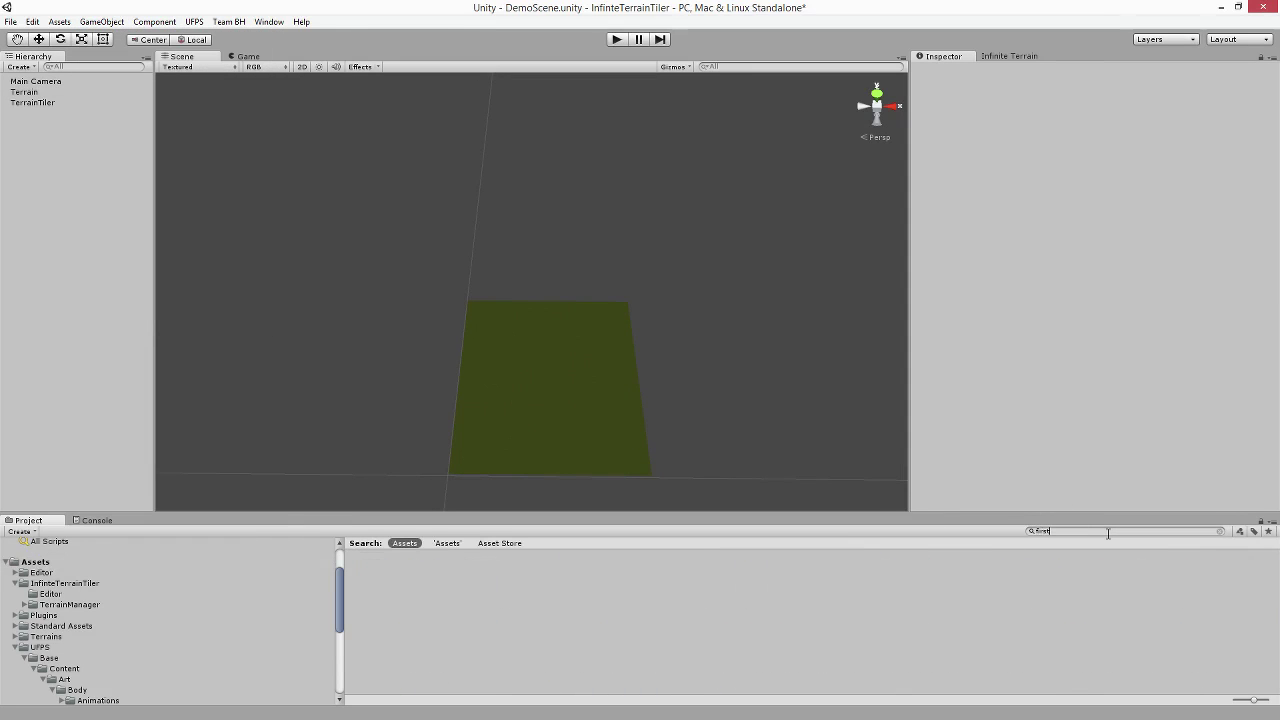
{"action": "key", "text": "BackSpace"}
{"action": "key", "text": "BackSpace"}
{"action": "key", "text": "BackSpace"}
{"action": "key", "text": "BackSpace"}
{"action": "key", "text": "BackSpace"}
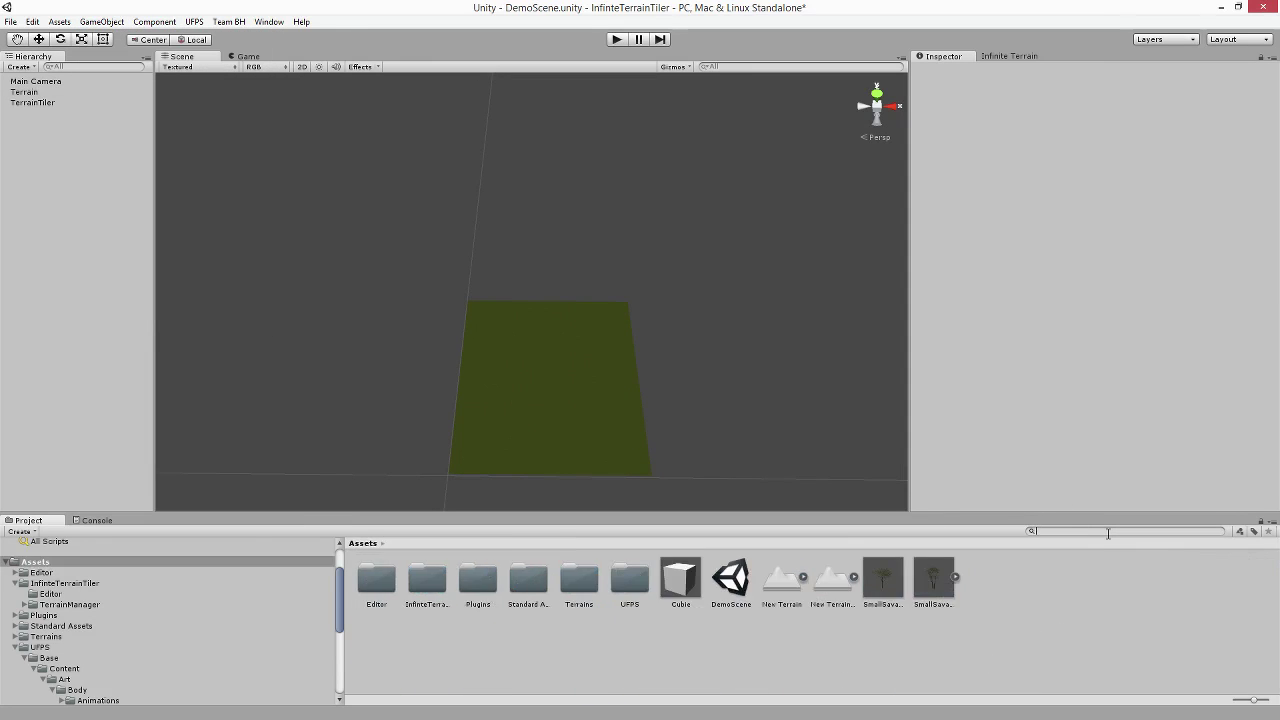
{"action": "scroll", "coordinate": [60, 630], "scroll_direction": "down", "scroll_amount": 3}
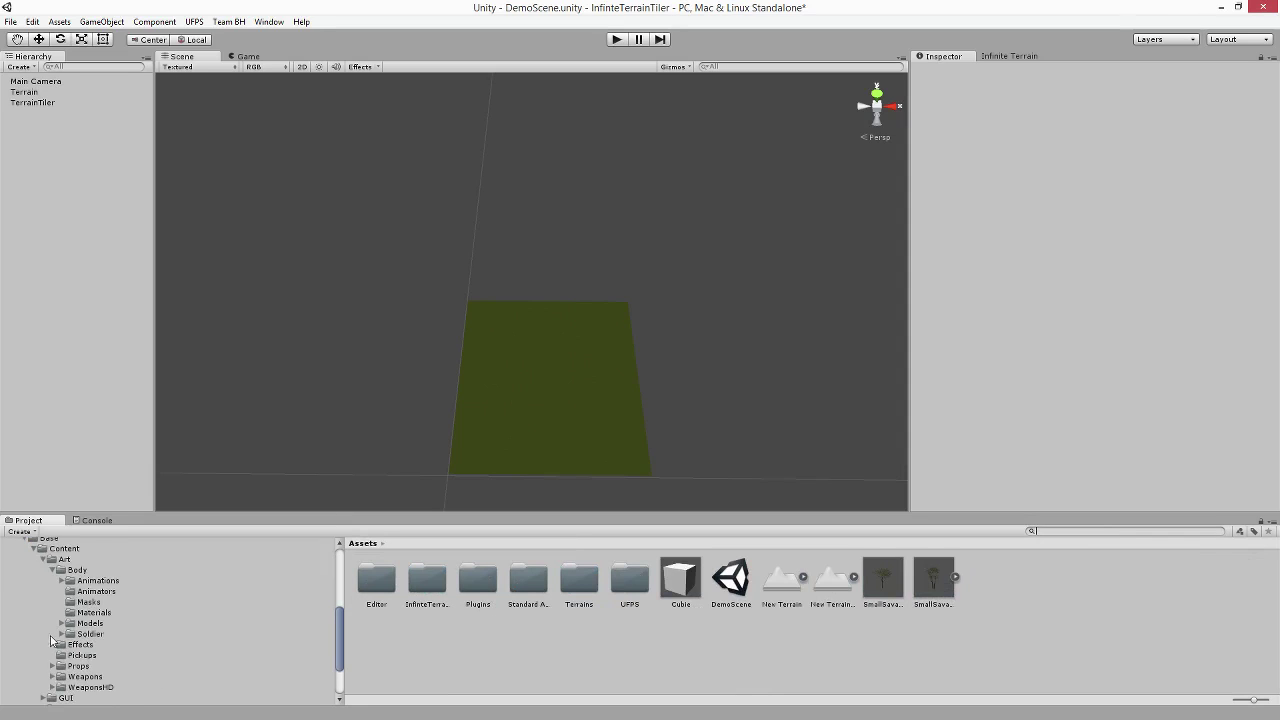
{"action": "scroll", "coordinate": [42, 614], "scroll_direction": "up", "scroll_amount": 6}
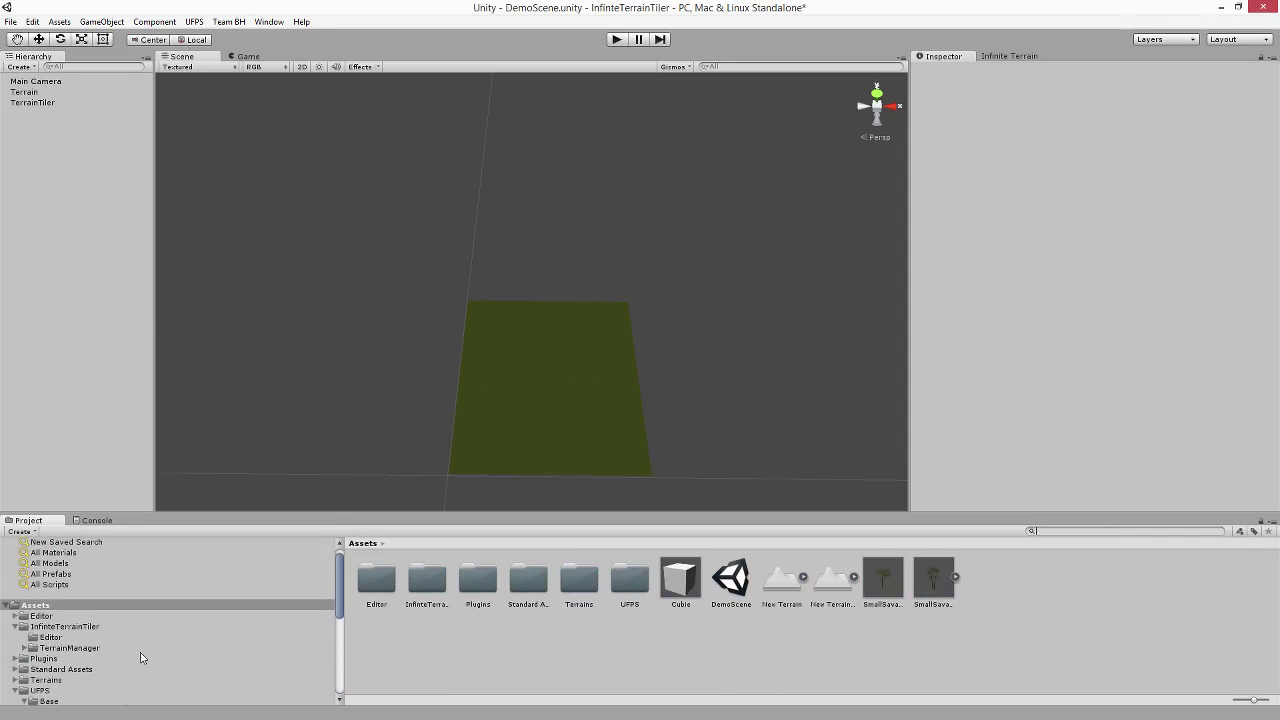
Import the complete Character Controller package into the project.
{"action": "left_click", "coordinate": [116, 670]}
{"action": "left_click", "coordinate": [97, 22]}
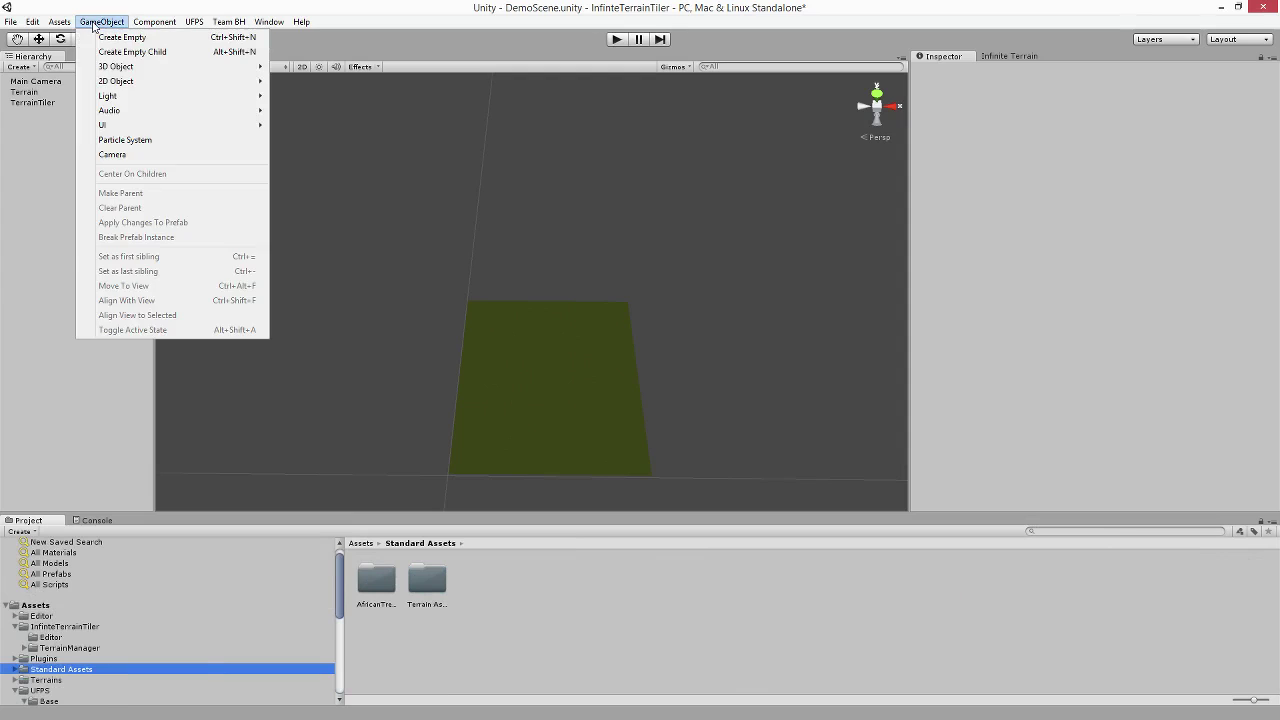
{"action": "mouse_move", "coordinate": [61, 23]}
{"action": "mouse_move", "coordinate": [100, 117]}
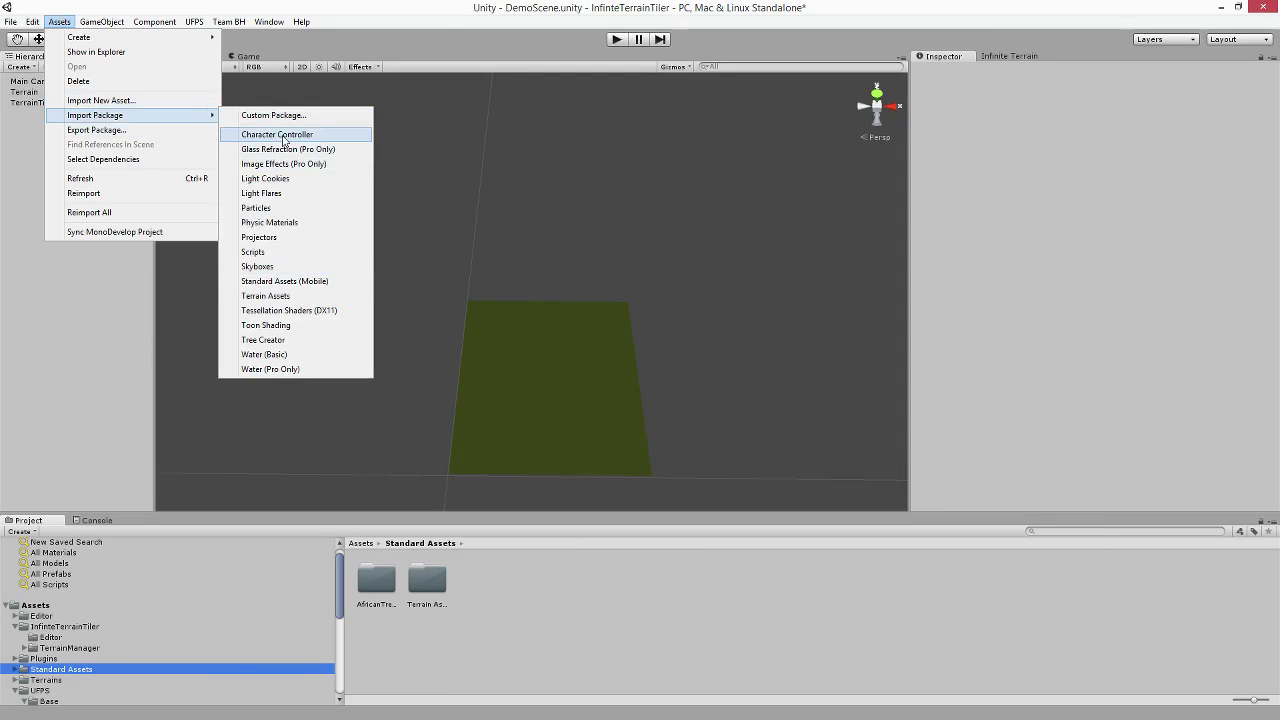
{"action": "left_click", "coordinate": [284, 136]}
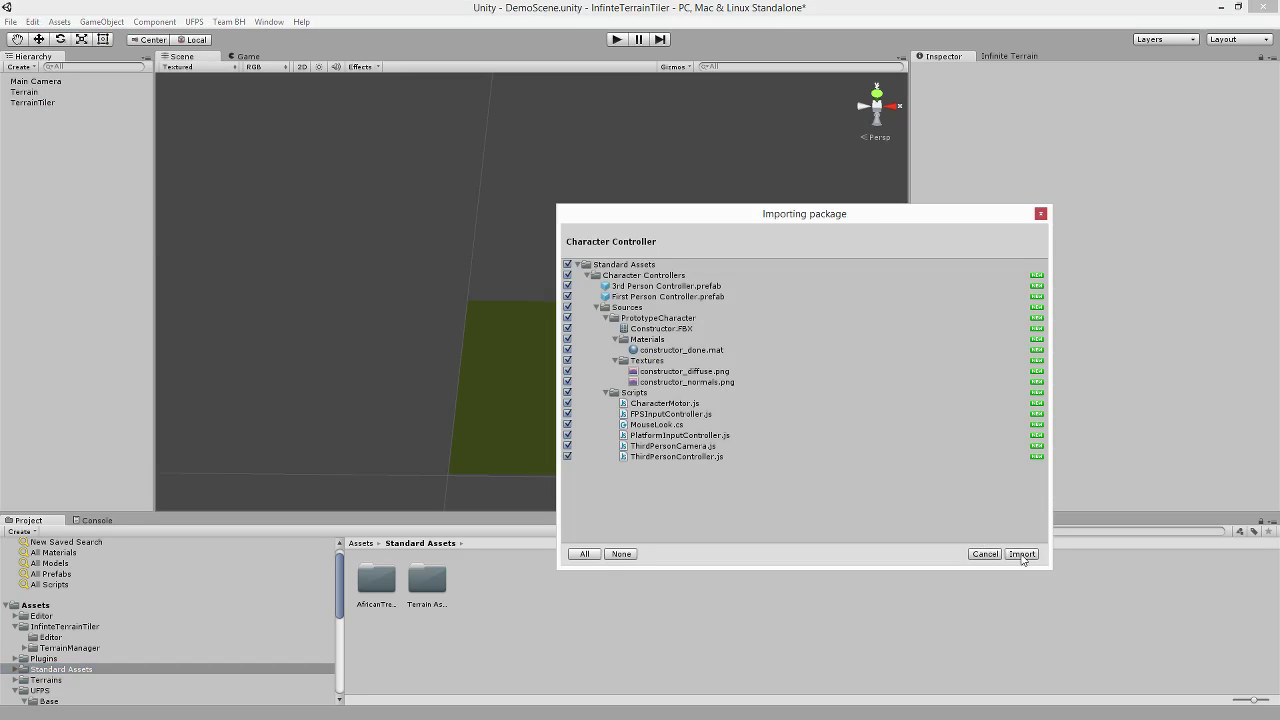
{"action": "left_click", "coordinate": [1021, 554]}
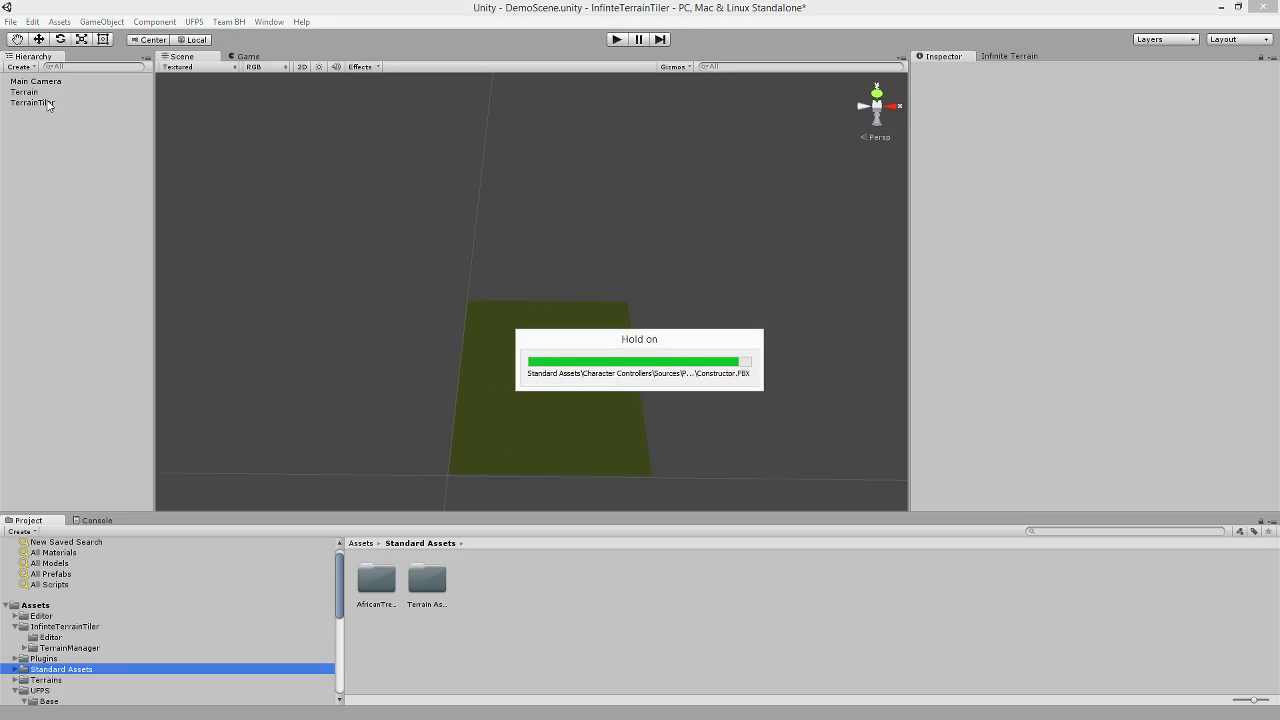
Place the First Person Controller prefab from Standard Assets' Character Controllers folder onto the terrain.
{"action": "left_click", "coordinate": [47, 103]}
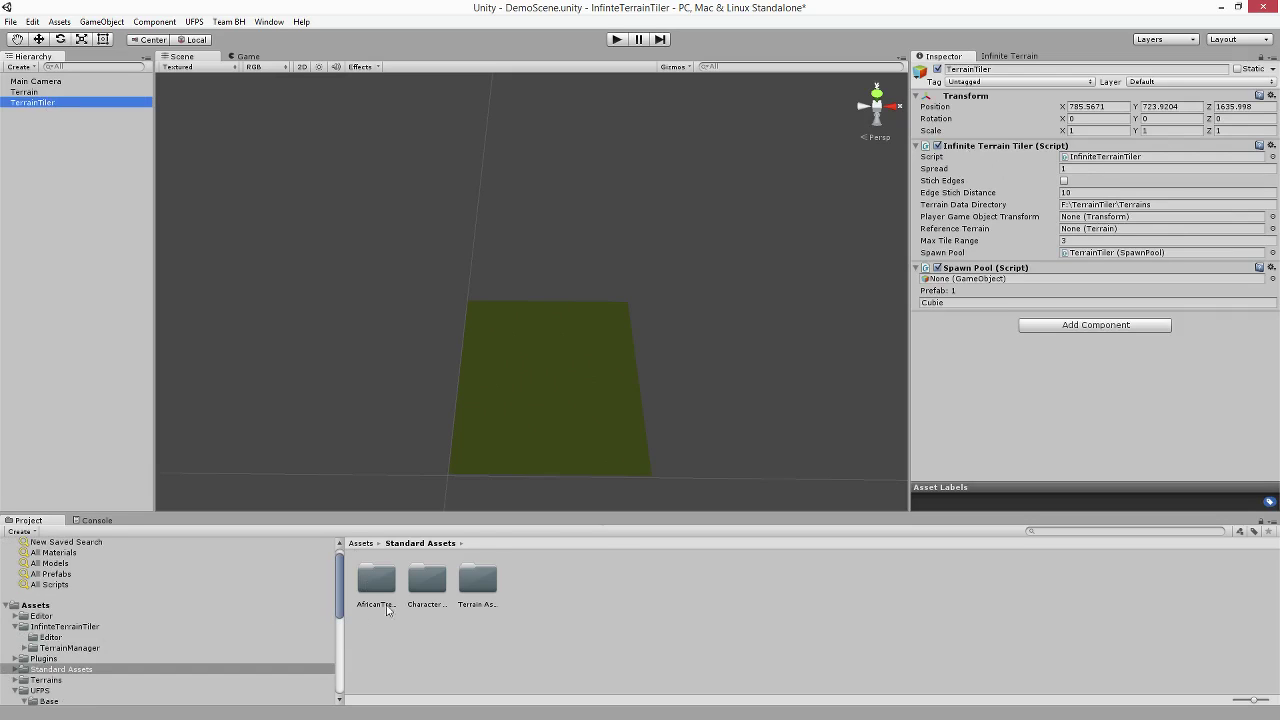
{"action": "double_click", "coordinate": [425, 585]}
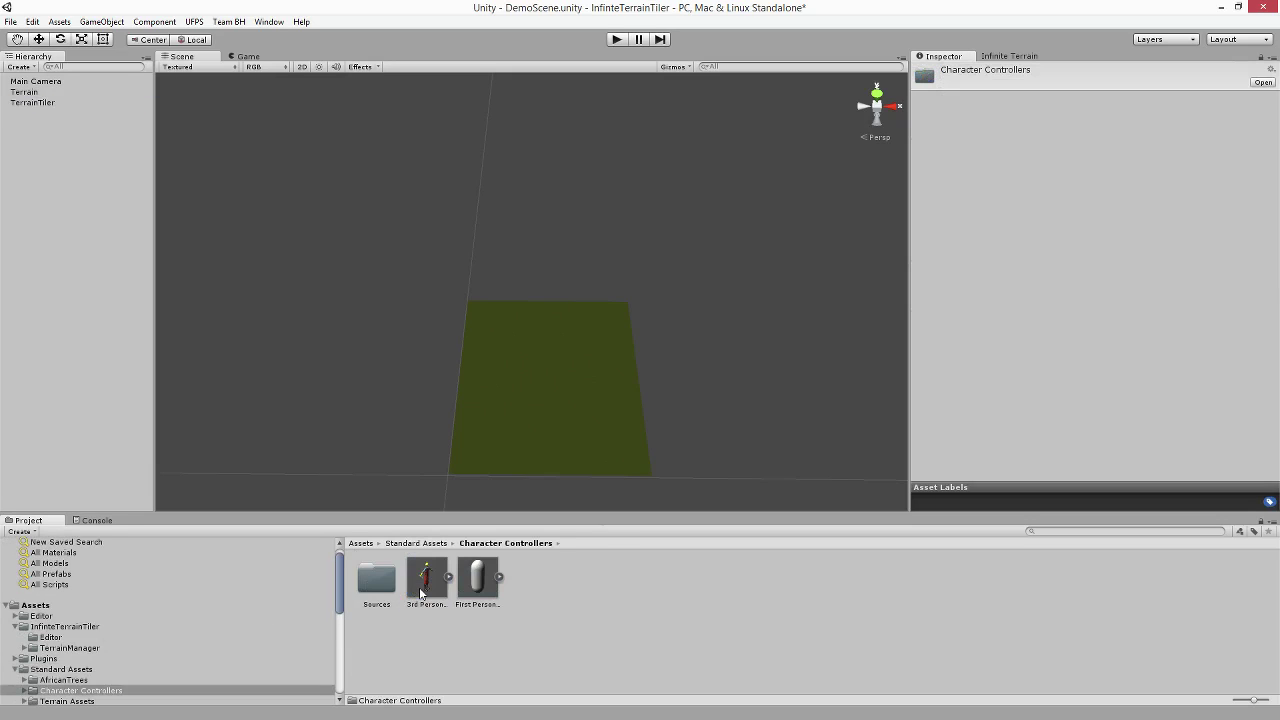
{"action": "left_click", "coordinate": [57, 104]}
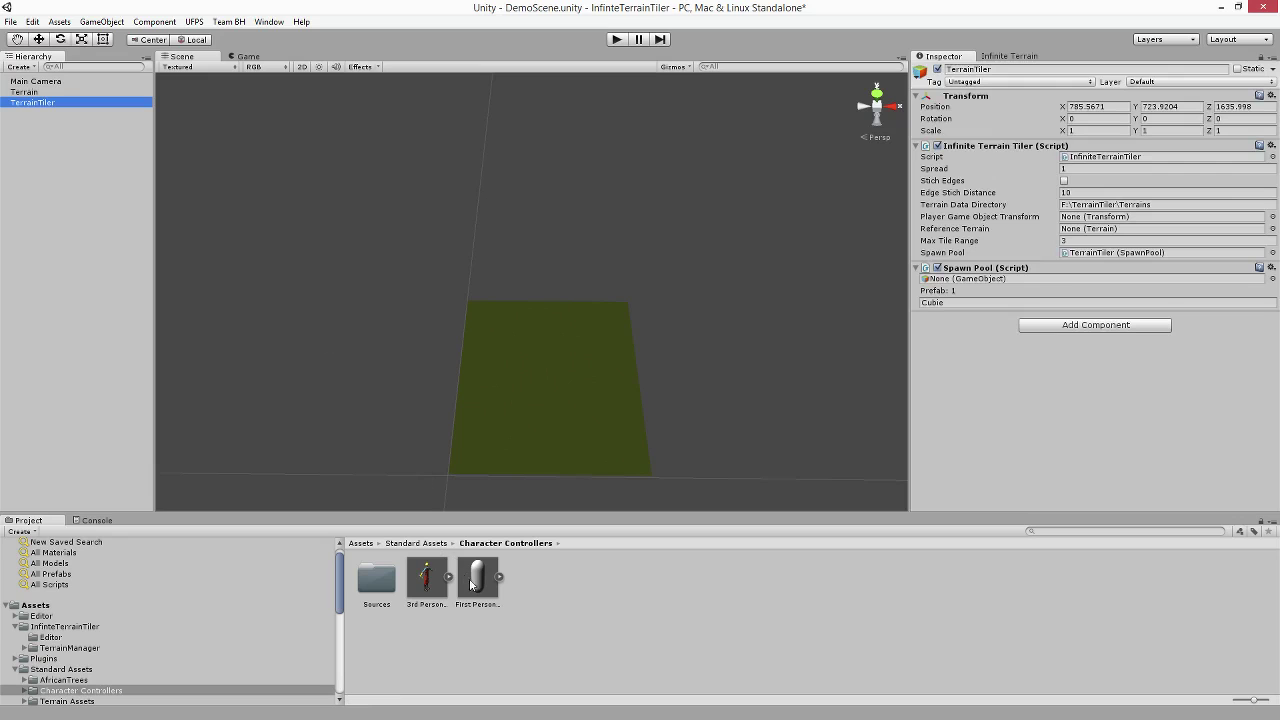
{"action": "left_click_drag", "start_coordinate": [470, 585], "coordinate": [540, 416]}
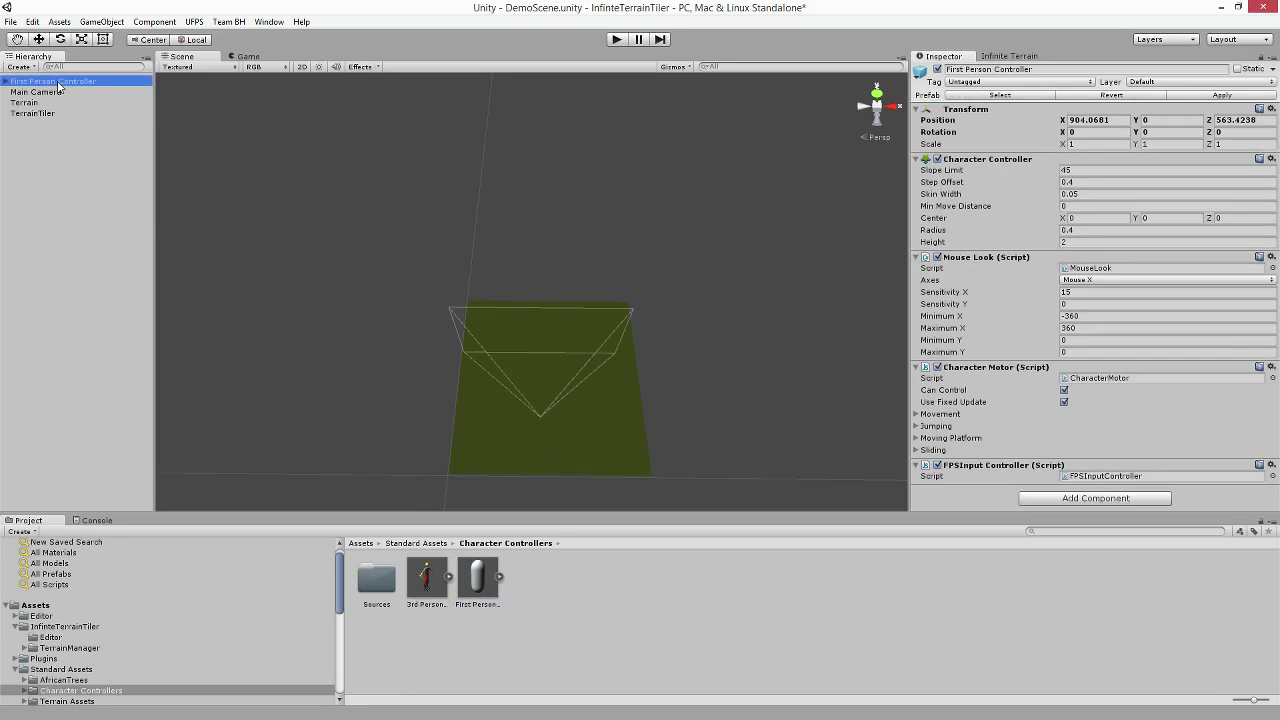
Shift the First Person Controller slightly across the terrain and set its Y position to 1.13.
{"action": "double_click", "coordinate": [57, 83]}
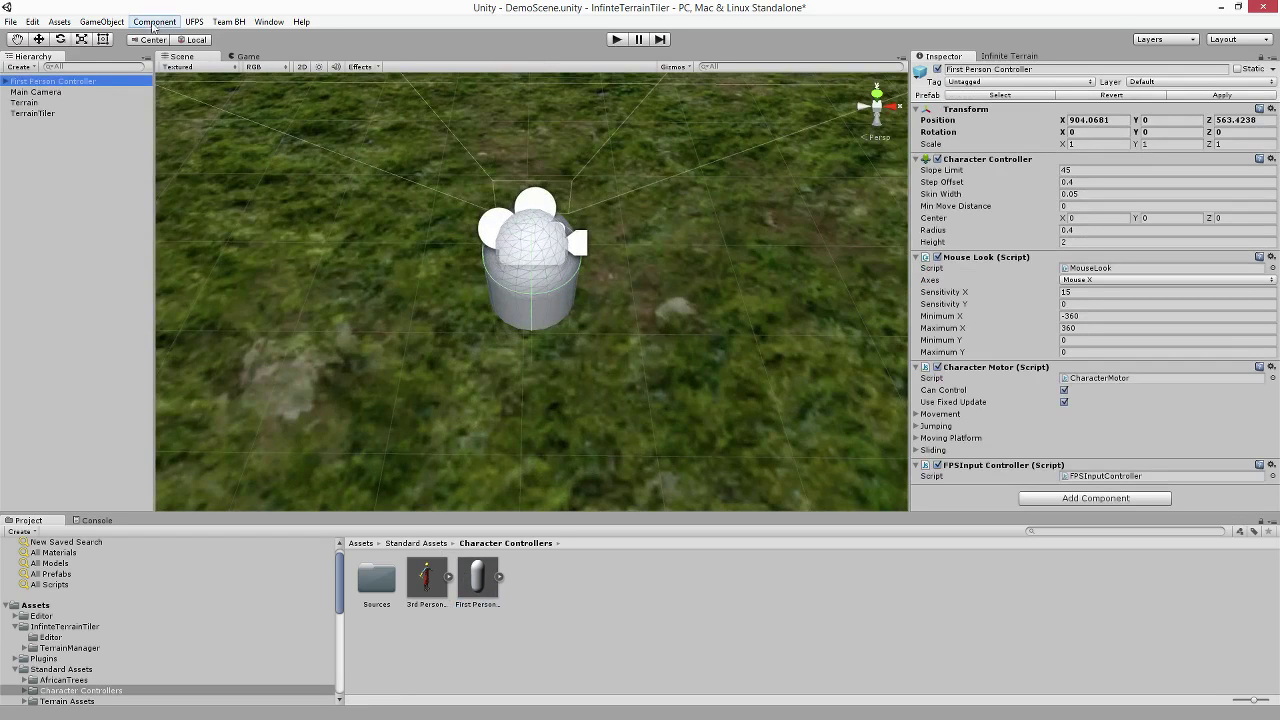
{"action": "left_click", "coordinate": [40, 39]}
{"action": "left_click_drag", "start_coordinate": [537, 253], "coordinate": [530, 198]}
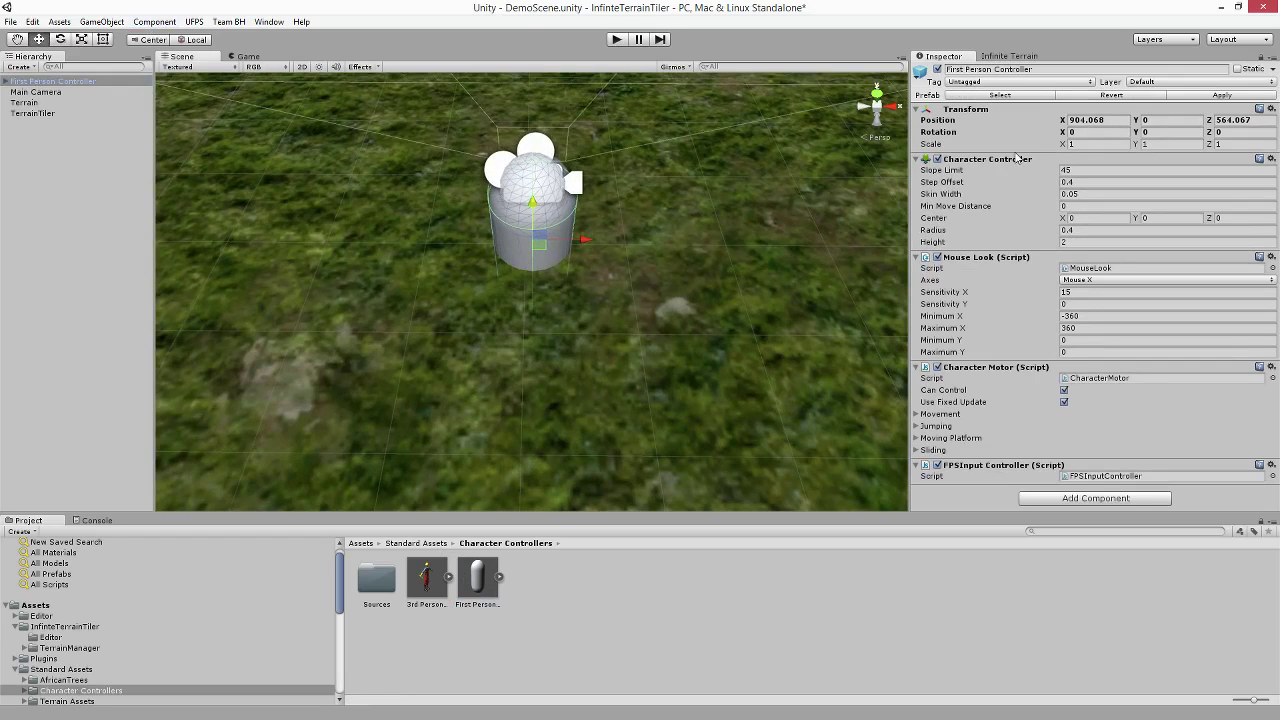
{"action": "left_click", "coordinate": [1160, 120]}
{"action": "type", "text": "1.13"}
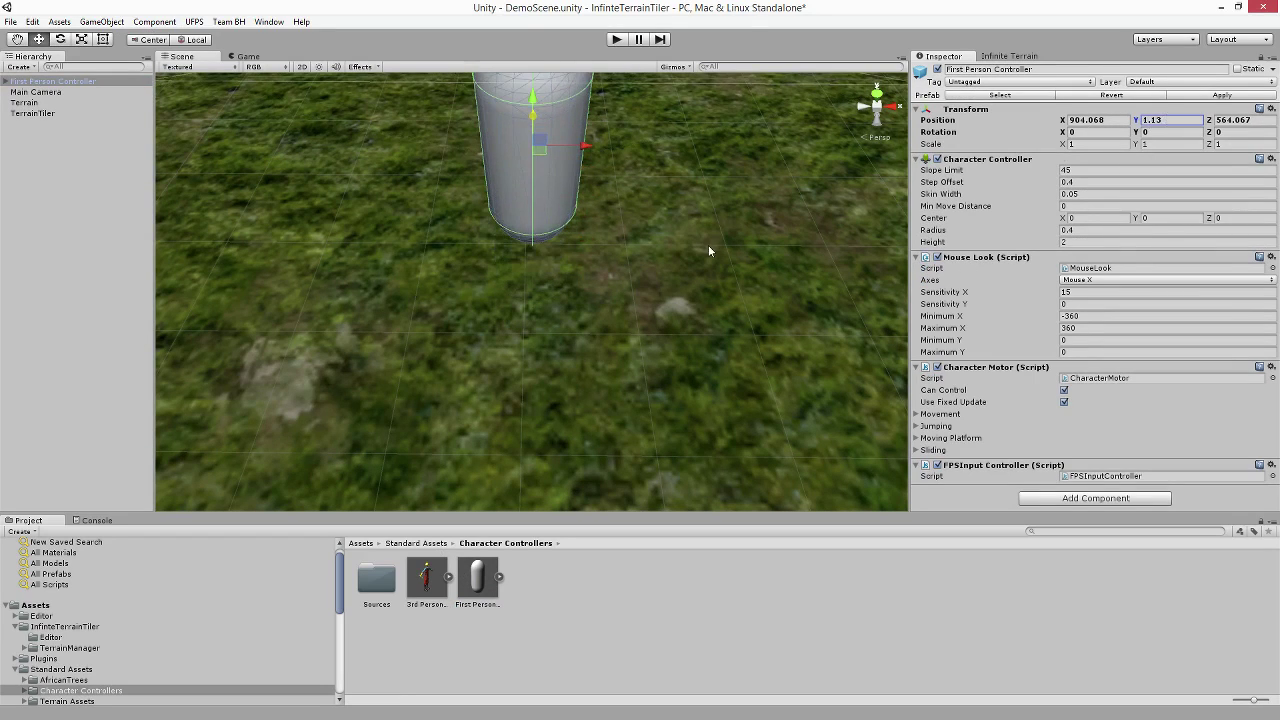
{"action": "left_click", "coordinate": [708, 250]}
Assign First Person Controller as TerrainTiler's Player Game Object Transform and Terrain as its Reference Terrain.
{"action": "left_click", "coordinate": [33, 113]}
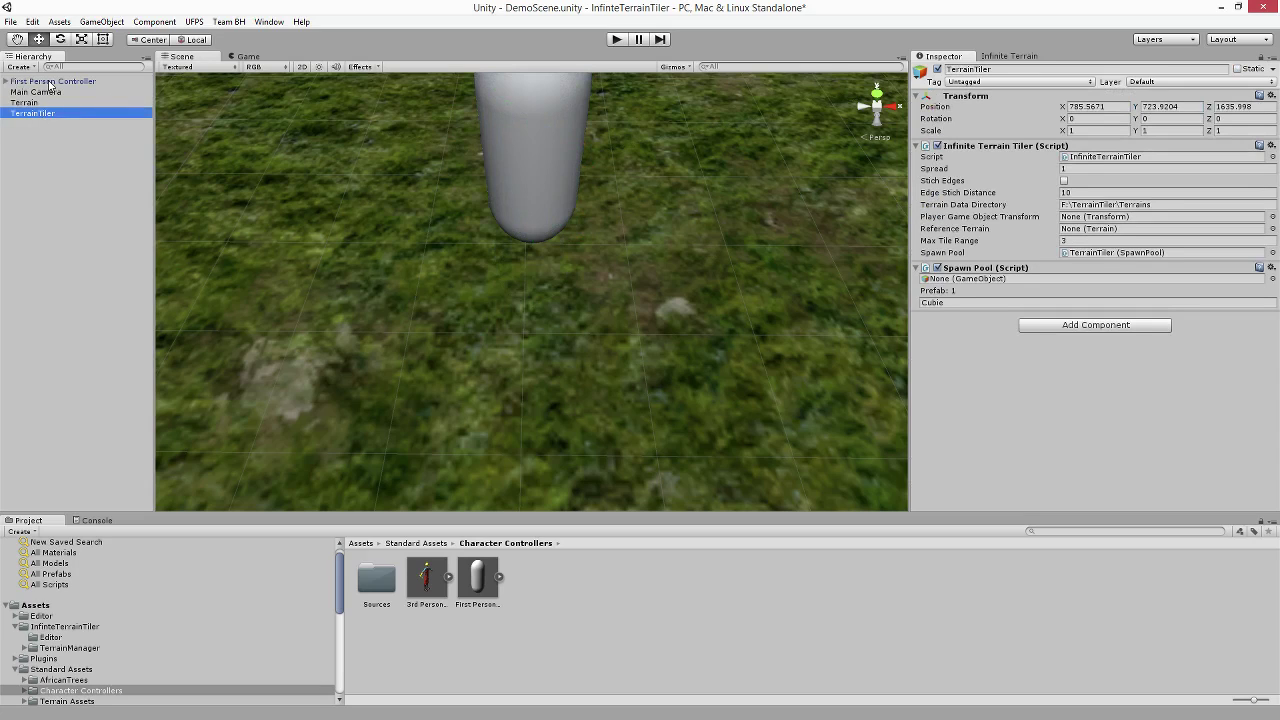
{"action": "left_click_drag", "start_coordinate": [50, 86], "coordinate": [1113, 228]}
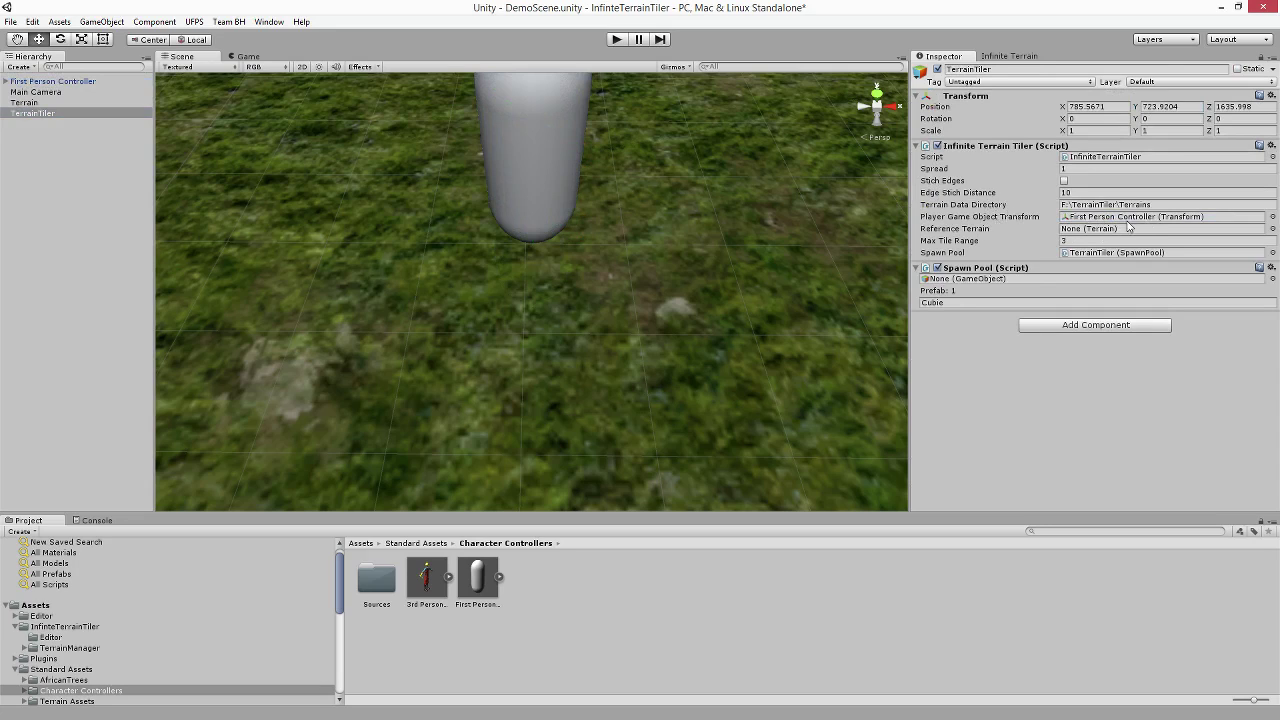
{"action": "left_click_drag", "start_coordinate": [27, 103], "coordinate": [1088, 232]}
Deactivate the original Terrain object in the scene.
{"action": "scroll", "coordinate": [720, 278], "scroll_direction": "down", "scroll_amount": 10}
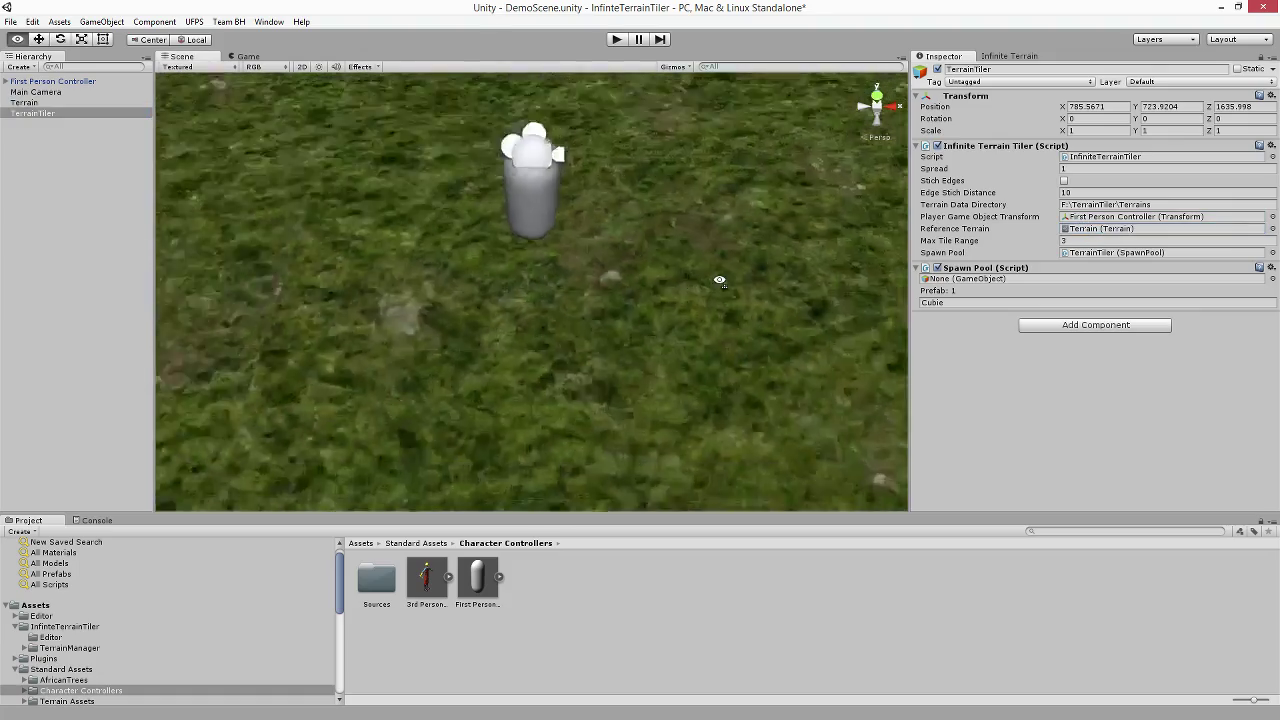
{"action": "scroll", "coordinate": [722, 275], "scroll_direction": "down", "scroll_amount": 10}
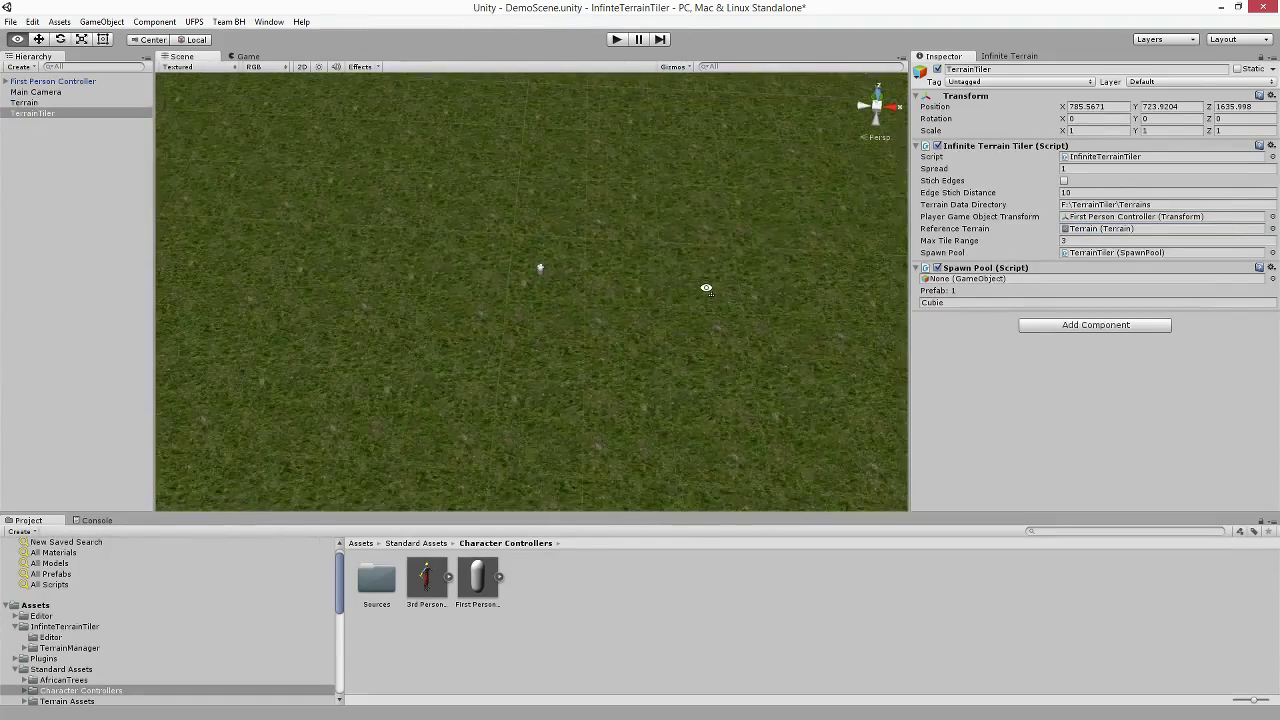
{"action": "scroll", "coordinate": [720, 263], "scroll_direction": "down", "scroll_amount": 10}
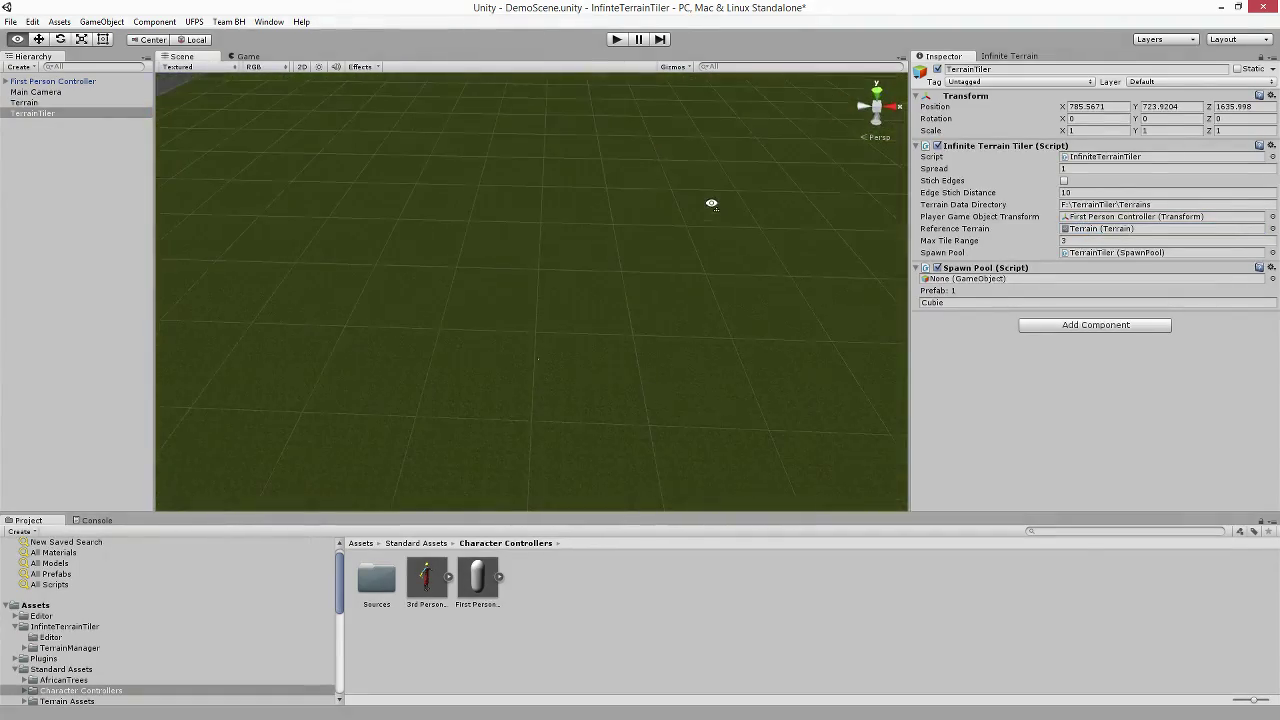
{"action": "scroll", "coordinate": [713, 265], "scroll_direction": "down", "scroll_amount": 10}
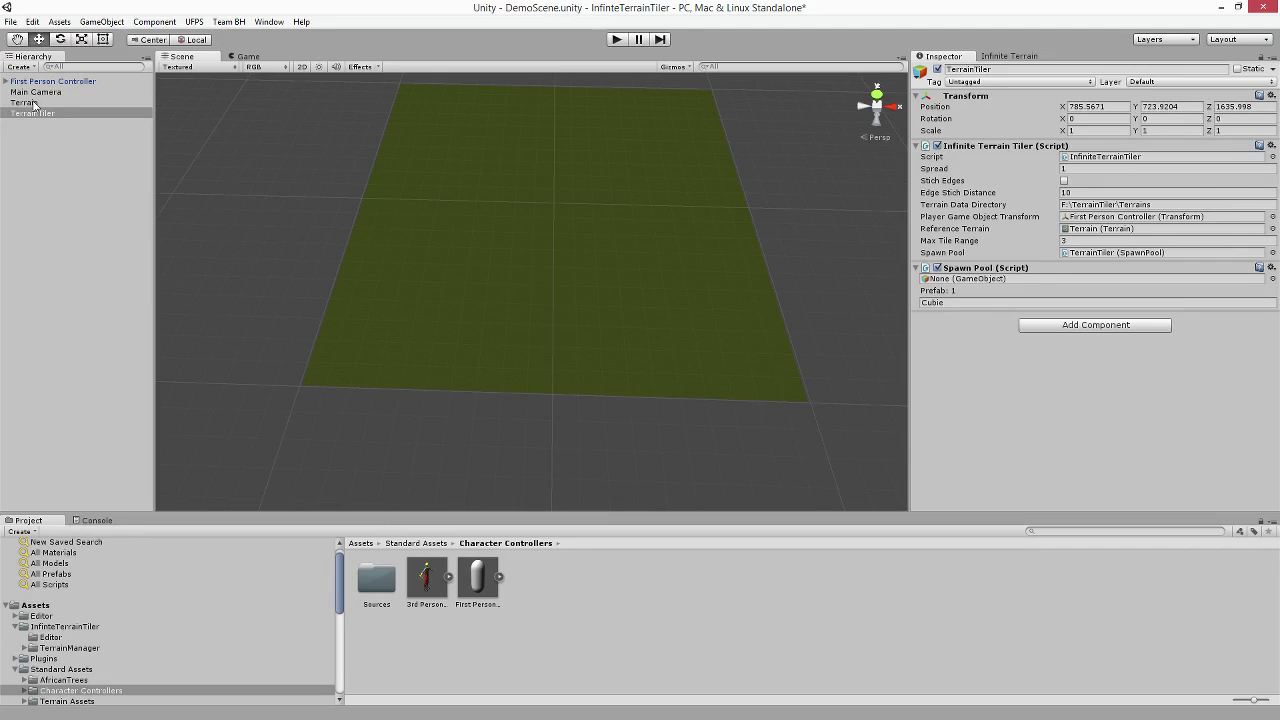
{"action": "left_click", "coordinate": [24, 102]}
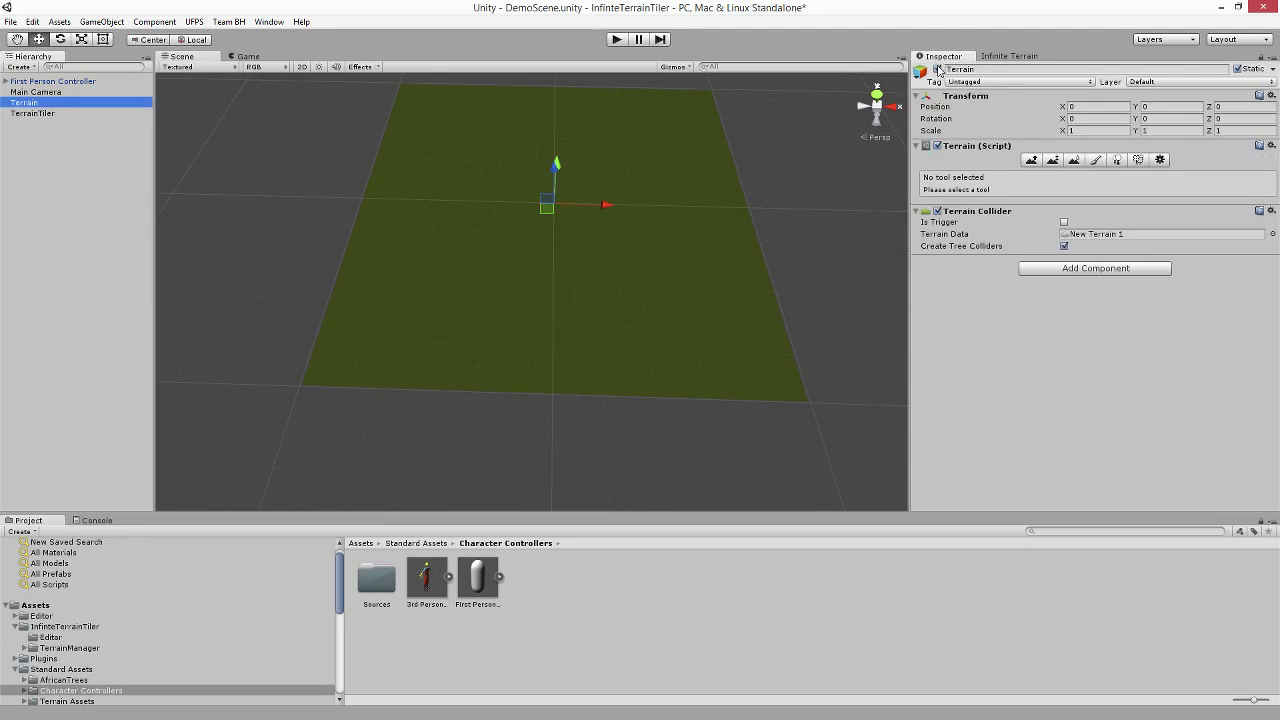
{"action": "left_click", "coordinate": [937, 69]}
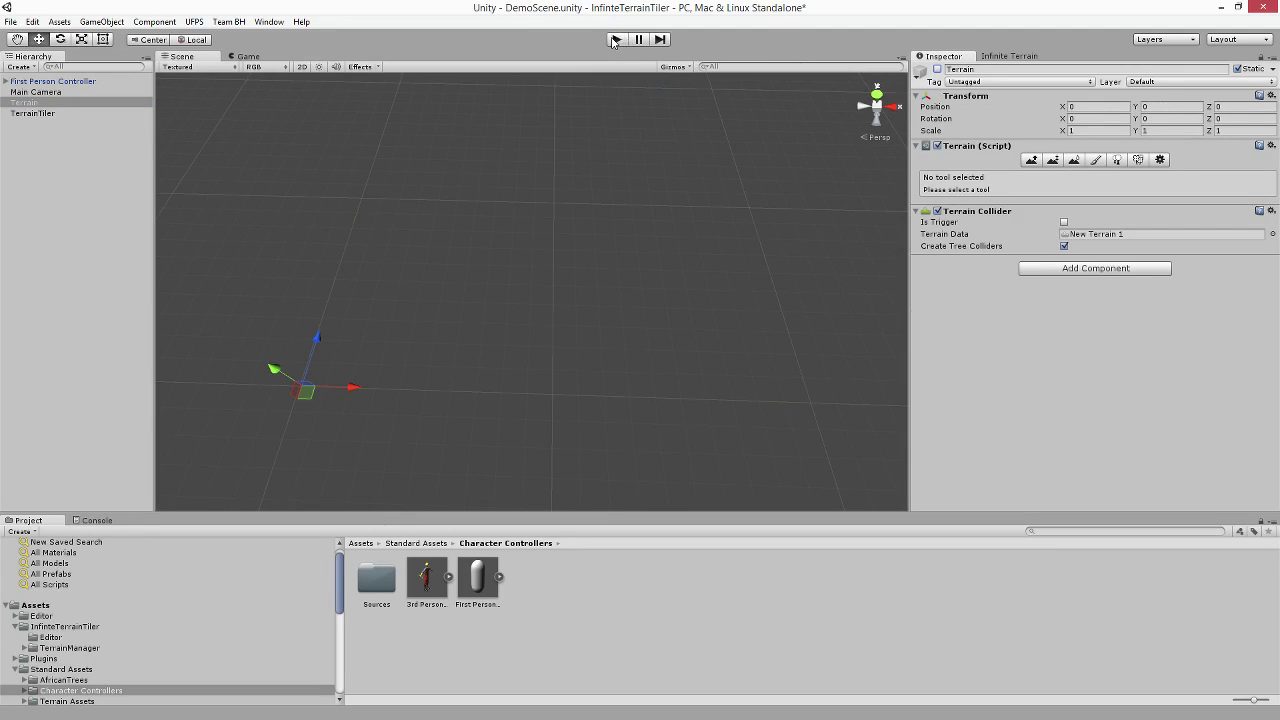
Review TerrainTiler's Terrain Data Directory setting and run the scene in play mode.
{"action": "left_click", "coordinate": [37, 113]}
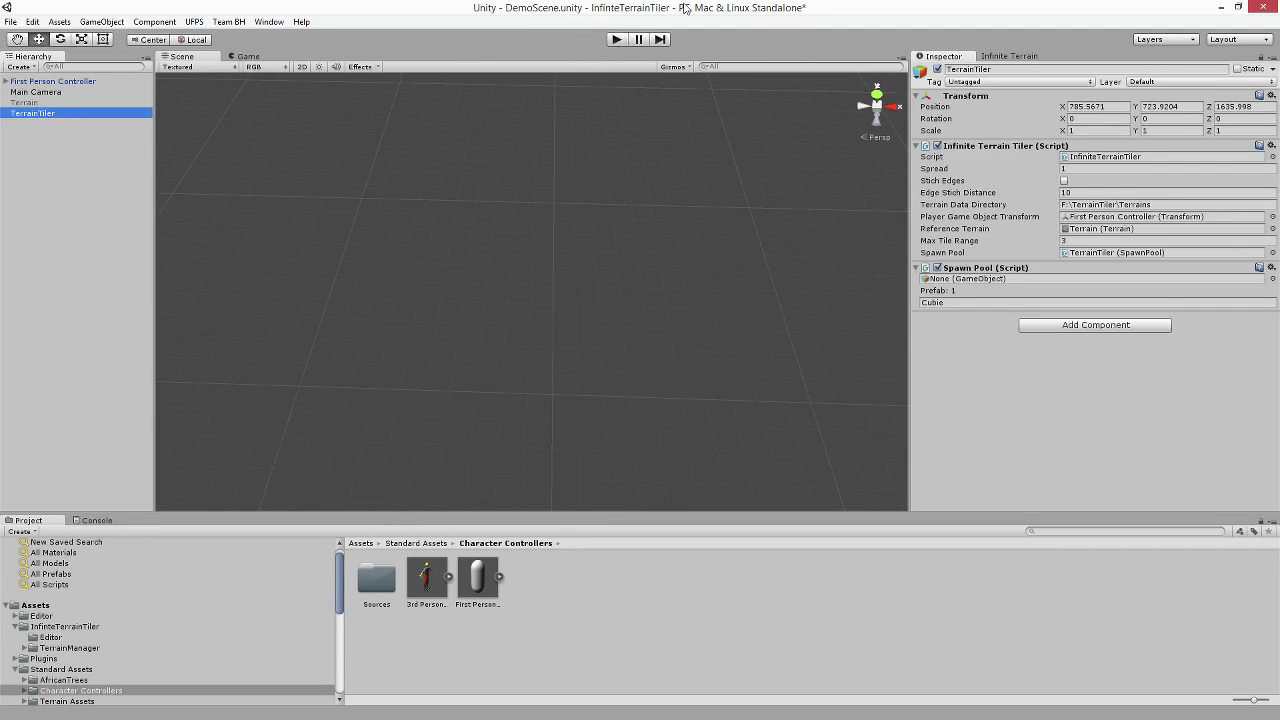
{"action": "left_click", "coordinate": [1210, 204]}
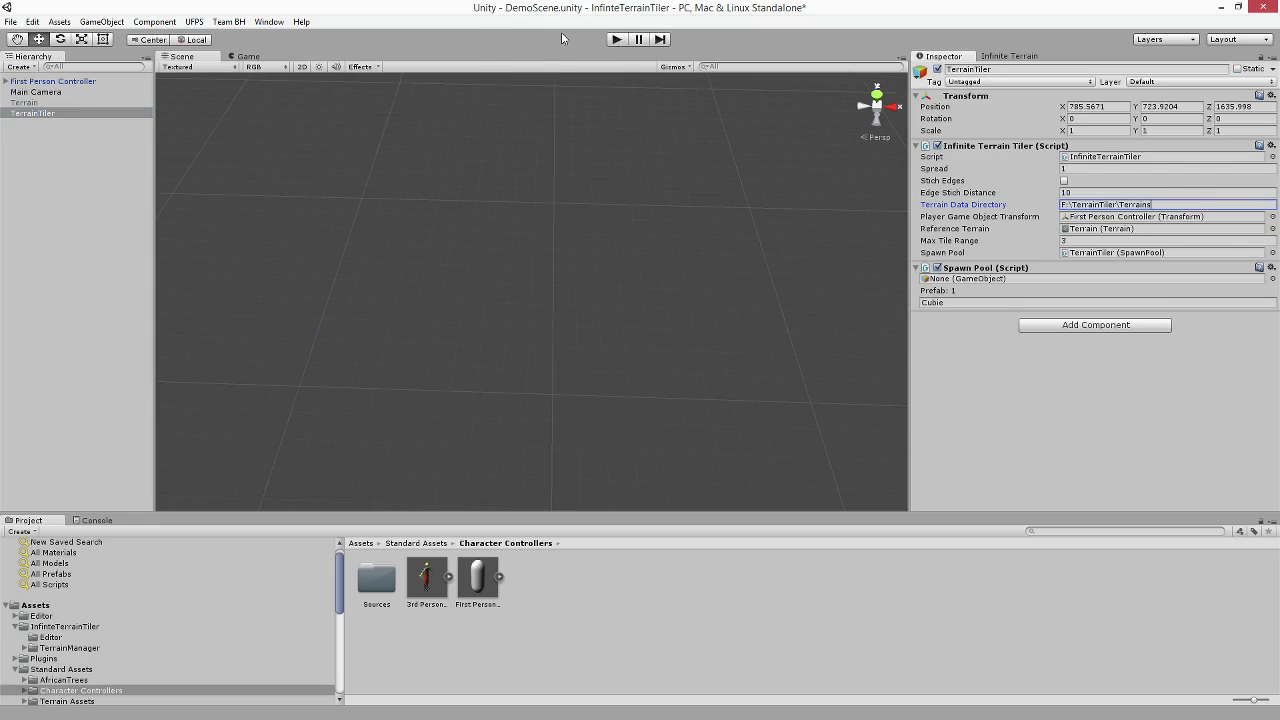
{"action": "left_click", "coordinate": [616, 42]}
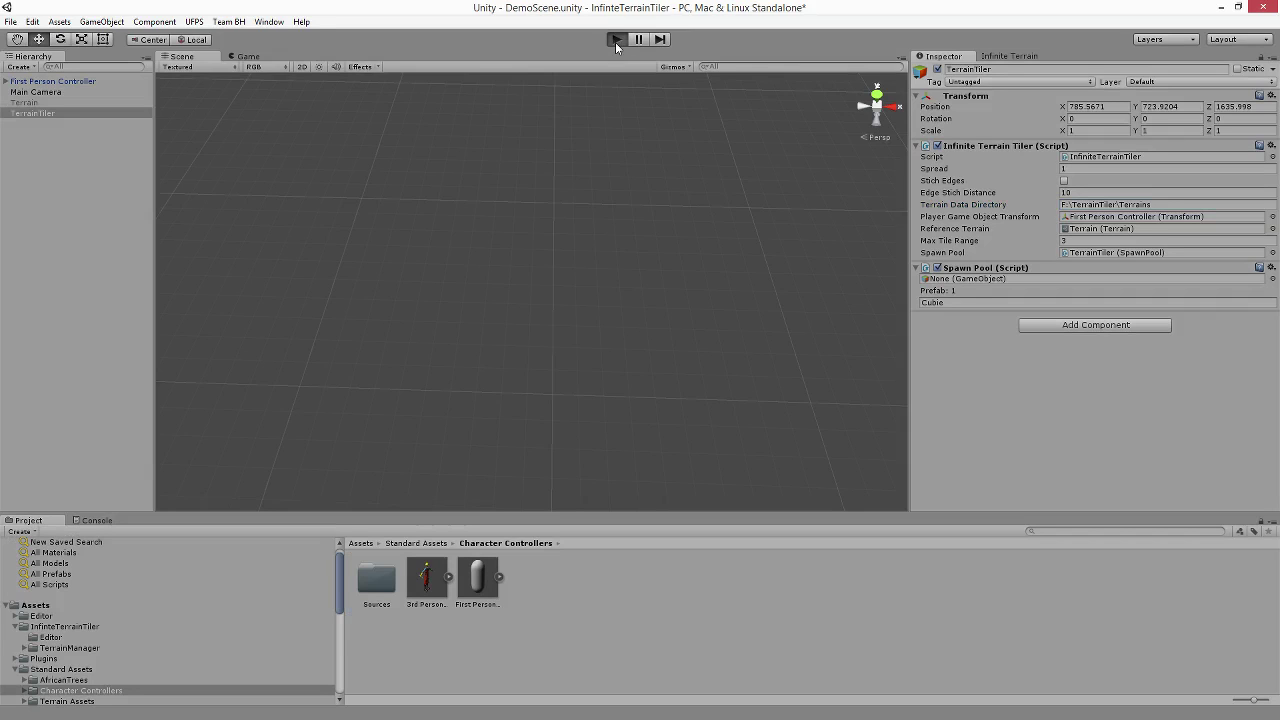
Delete the Main Camera from the running scene and collapse the terrain tile containing Cubie(Clone).
{"action": "left_click", "coordinate": [56, 97]}
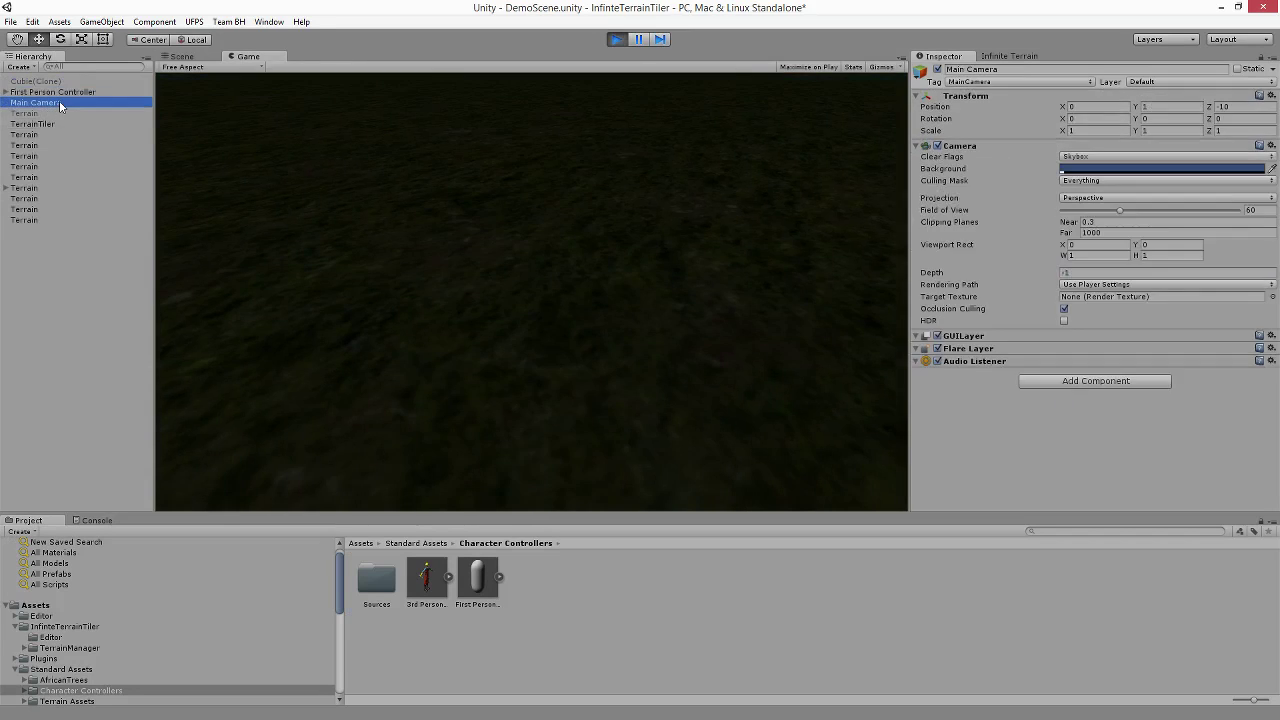
{"action": "key", "text": "Delete"}
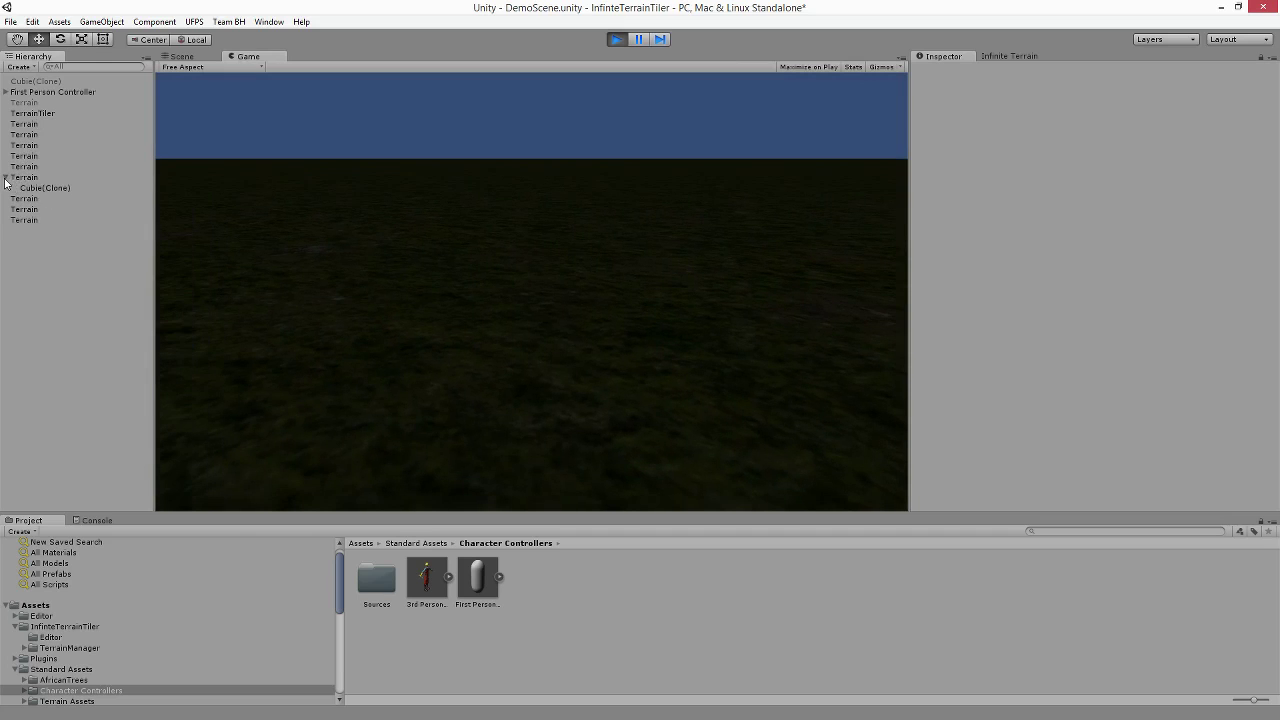
{"action": "left_click", "coordinate": [5, 178]}
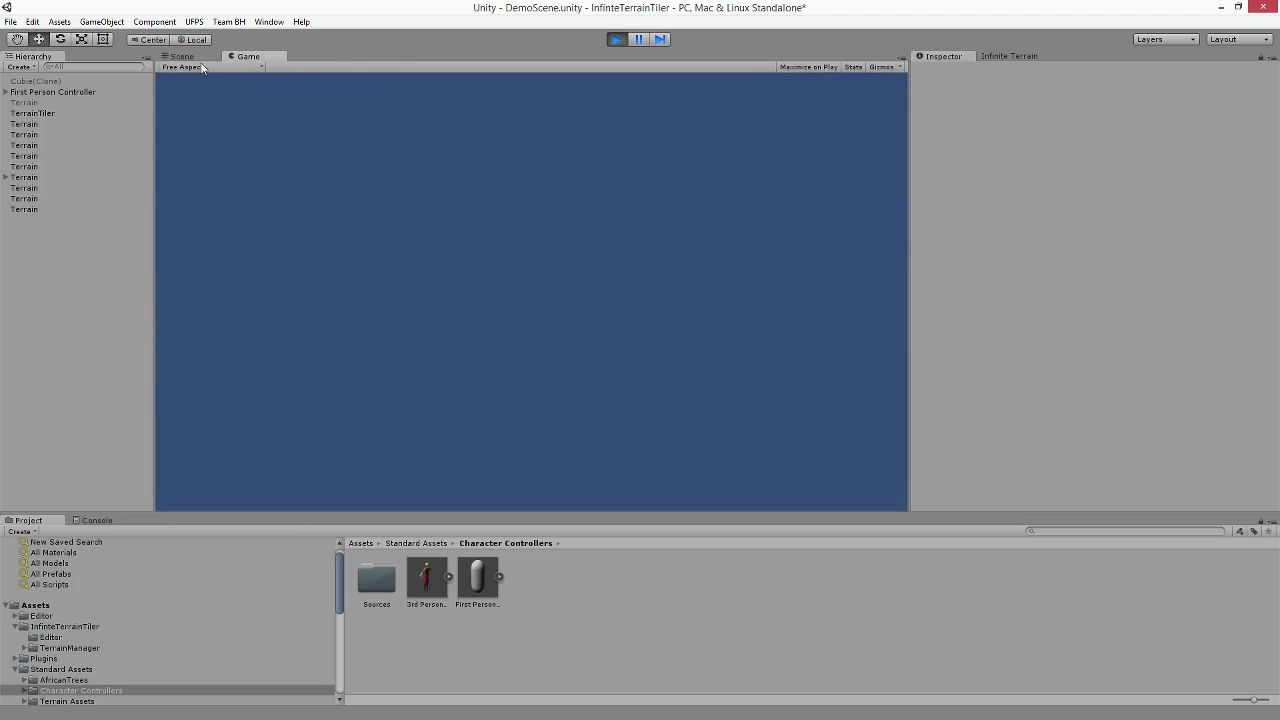
Examine the terrain tiles loaded at runtime in the Scene and Game views, and stop play mode.
{"action": "left_click", "coordinate": [181, 56]}
{"action": "right_click_drag", "start_coordinate": [383, 171], "coordinate": [402, 191]}
{"action": "key", "text": "s"}
{"action": "right_click_drag", "start_coordinate": [514, 195], "coordinate": [540, 160]}
{"action": "key", "text": "w"}
{"action": "key", "text": "s"}
{"action": "left_click", "coordinate": [24, 177]}
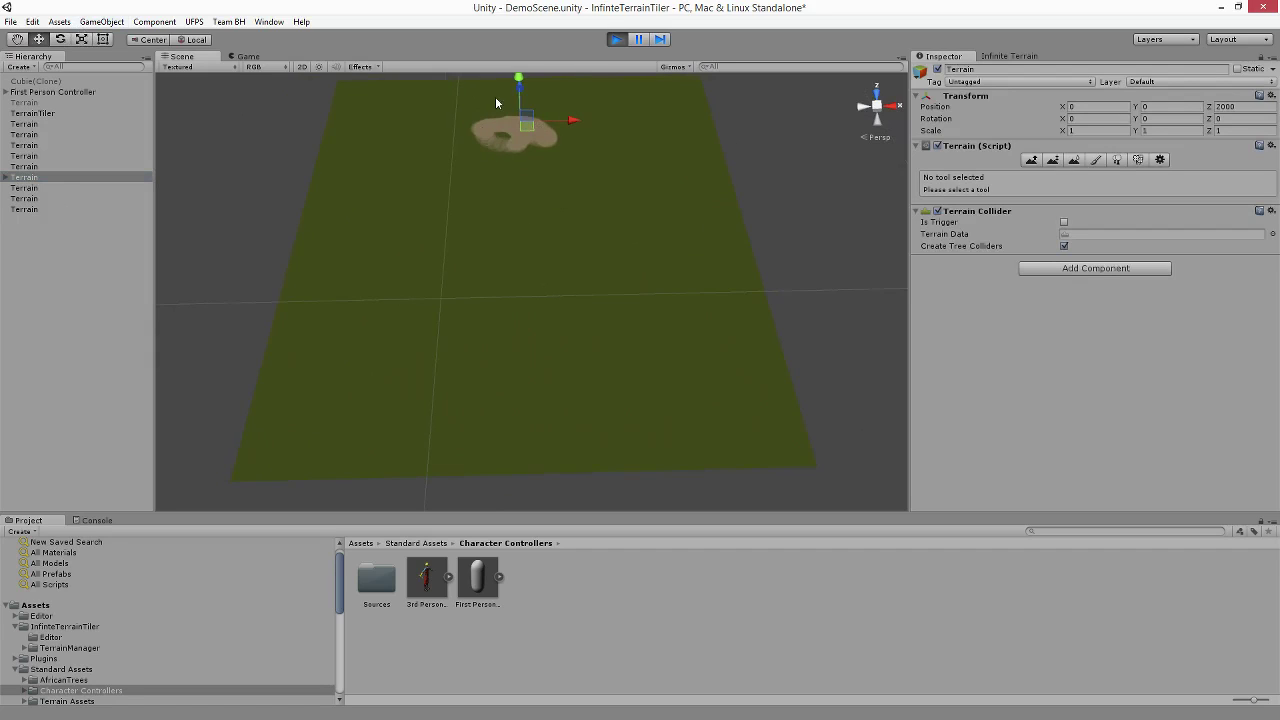
{"action": "left_click", "coordinate": [27, 168]}
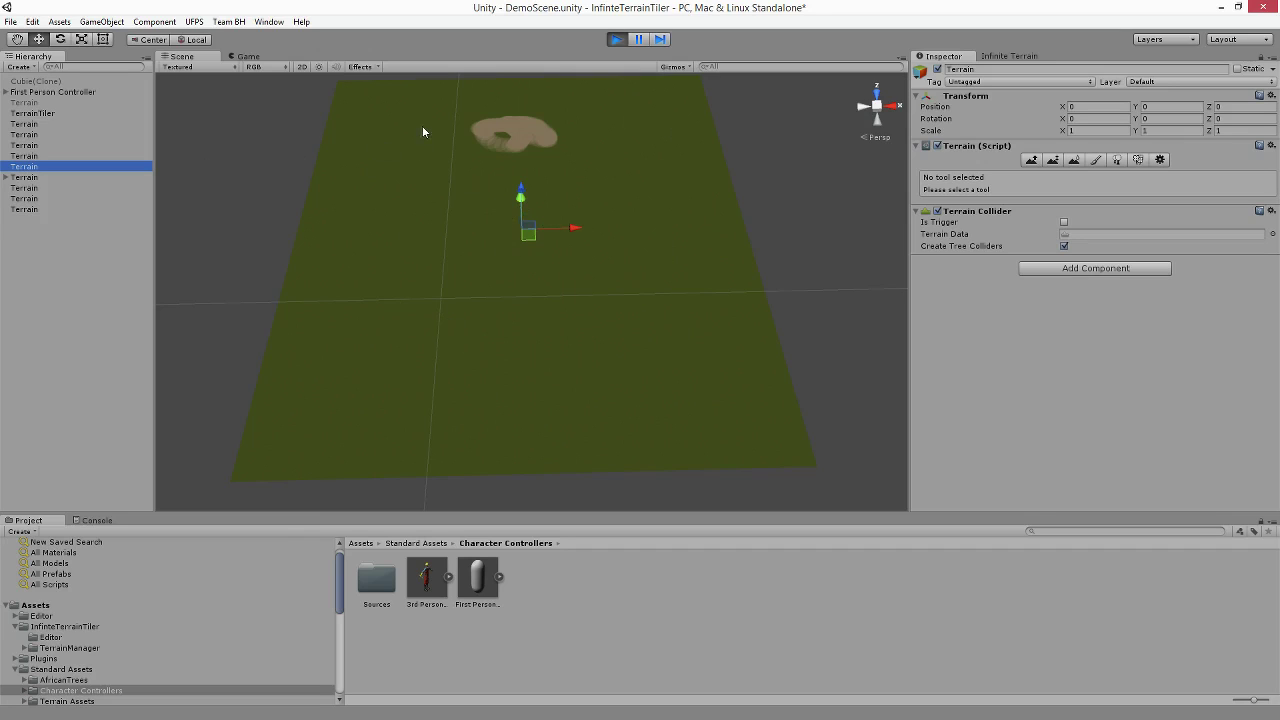
{"action": "right_click_drag", "start_coordinate": [702, 126], "coordinate": [610, 165]}
{"action": "left_click", "coordinate": [240, 56]}
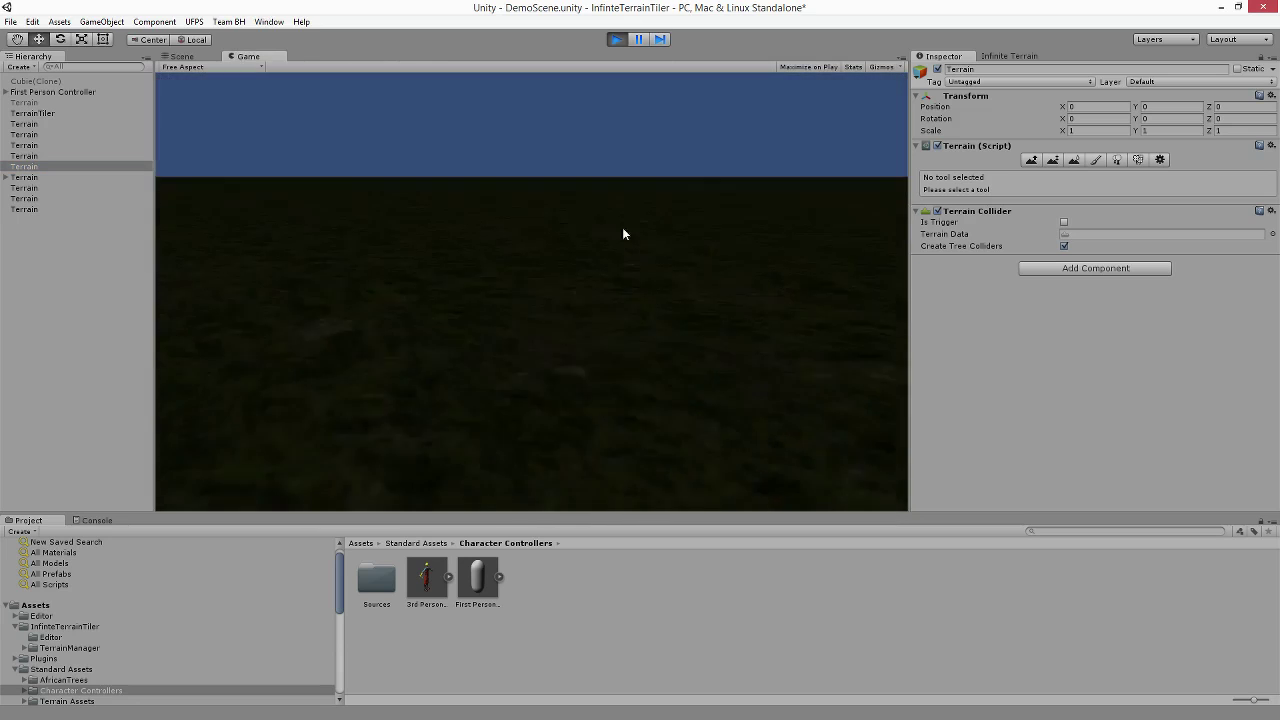
{"action": "left_click", "coordinate": [616, 39]}
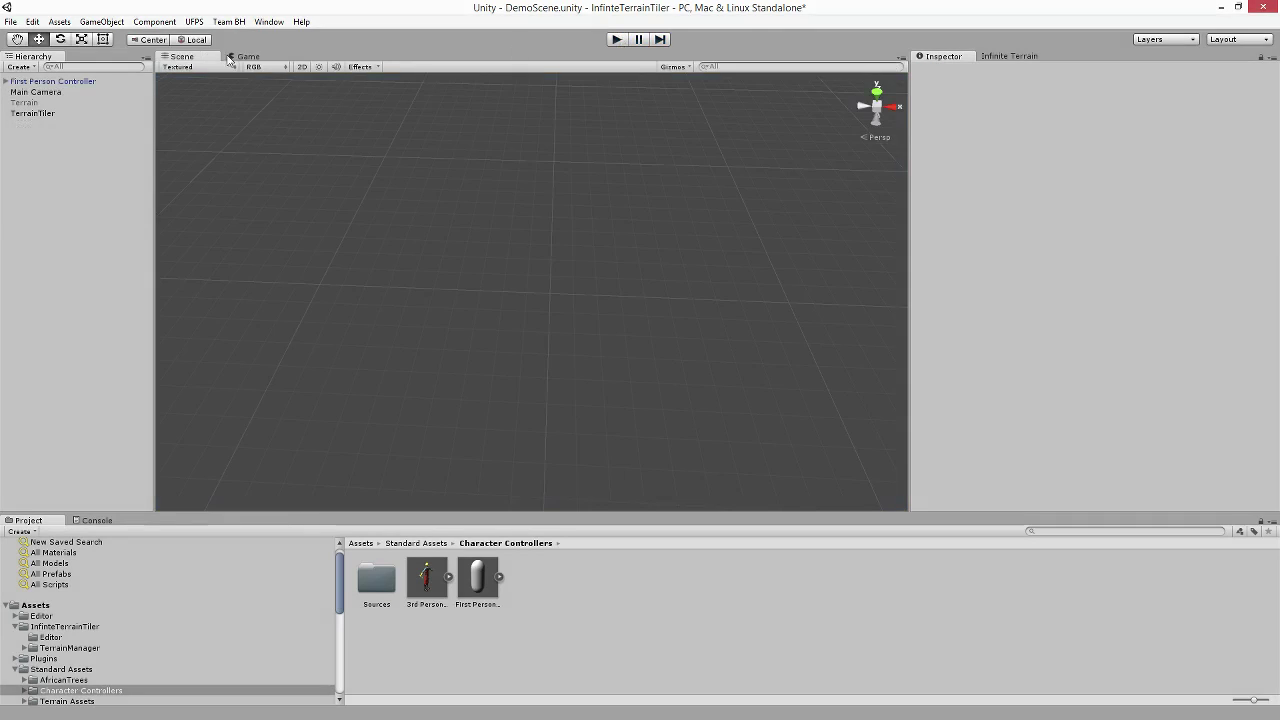
Select TerrainTiler and frame it in the Scene view.
{"action": "right_click_drag", "start_coordinate": [478, 238], "coordinate": [500, 263]}
{"action": "key", "text": "s"}
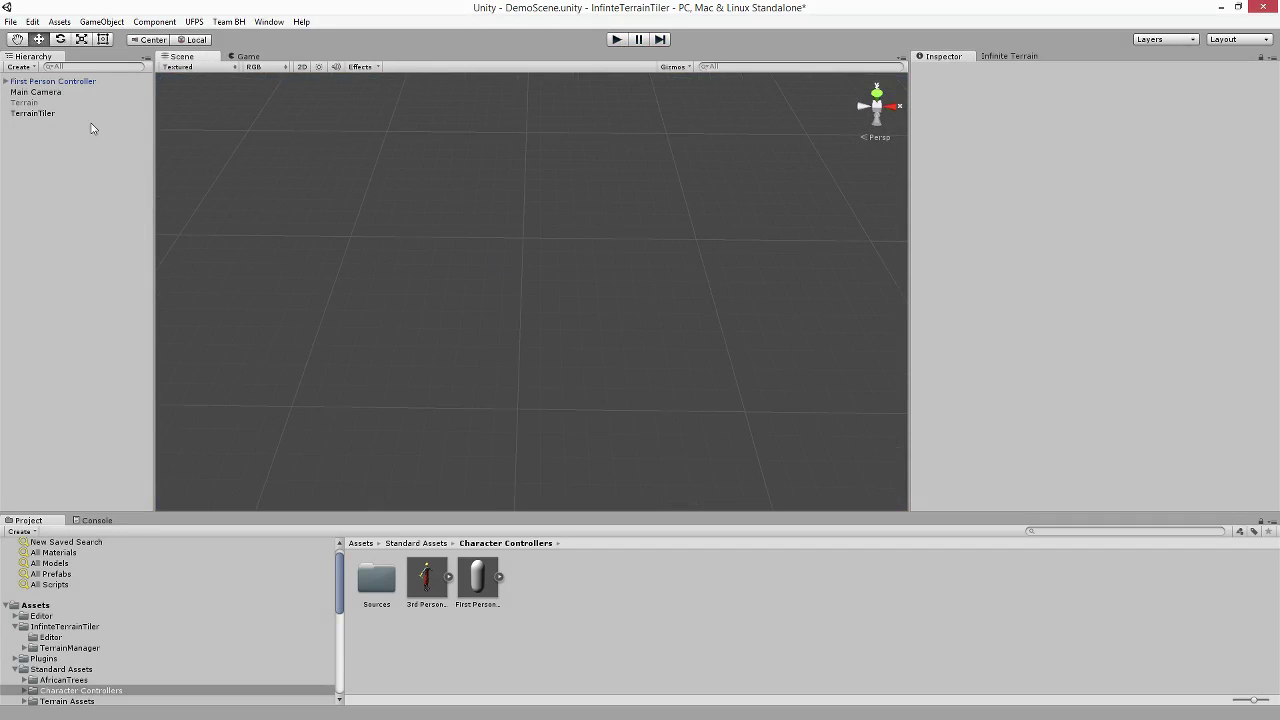
{"action": "left_click", "coordinate": [40, 113]}
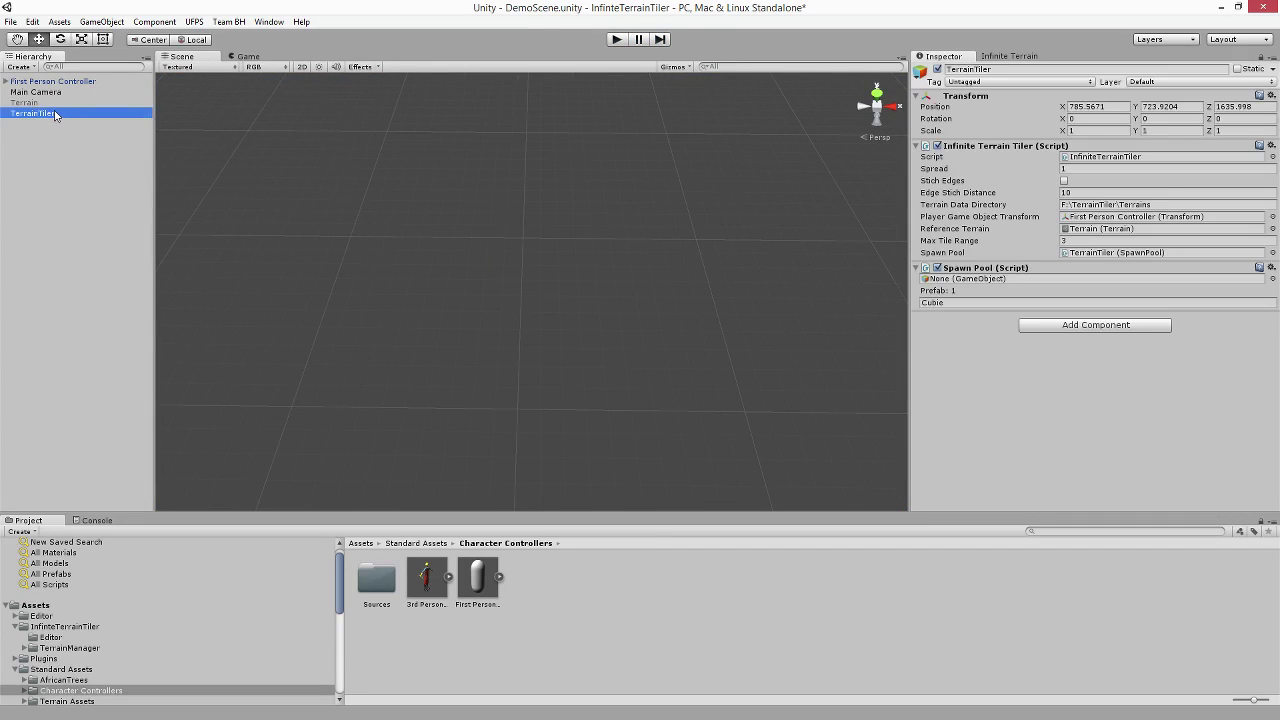
{"action": "key", "text": "f"}
Assign the deactivated Terrain object as the Terrain in the Infinite Terrain base settings.
{"action": "left_click", "coordinate": [1005, 58]}
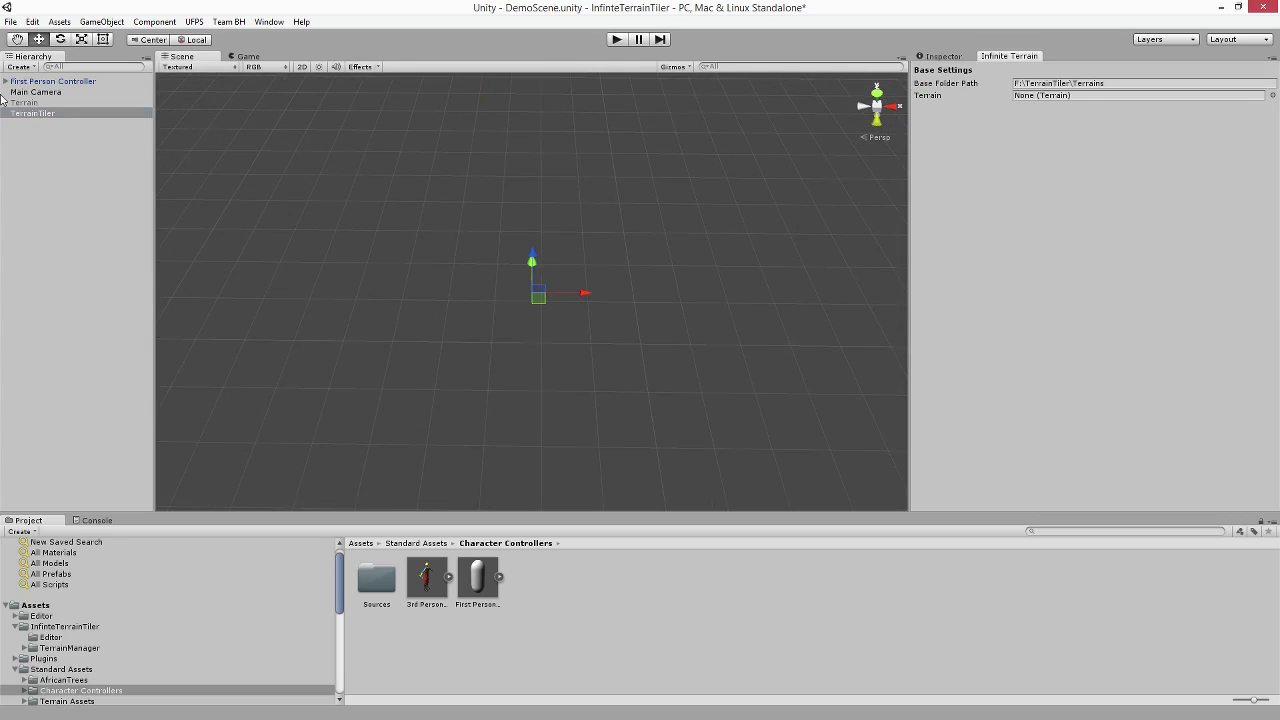
{"action": "left_click_drag", "start_coordinate": [19, 104], "coordinate": [1113, 96]}
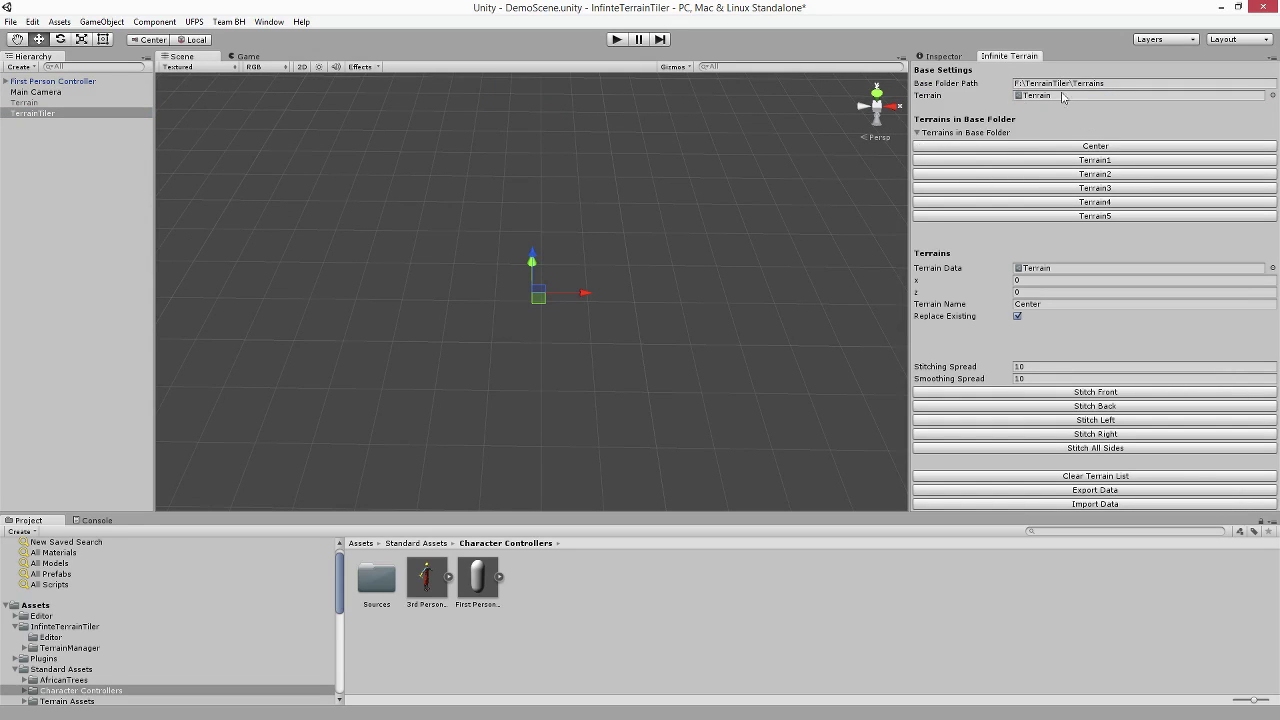
Switch to File Explorer, delete the Terrain5 folder from F:\TerrainTiler\Terrains, and return to the Infinite Terrain settings in Unity.
{"action": "left_click", "coordinate": [1138, 85]}
{"action": "left_click_drag", "start_coordinate": [1115, 90], "coordinate": [1003, 90]}
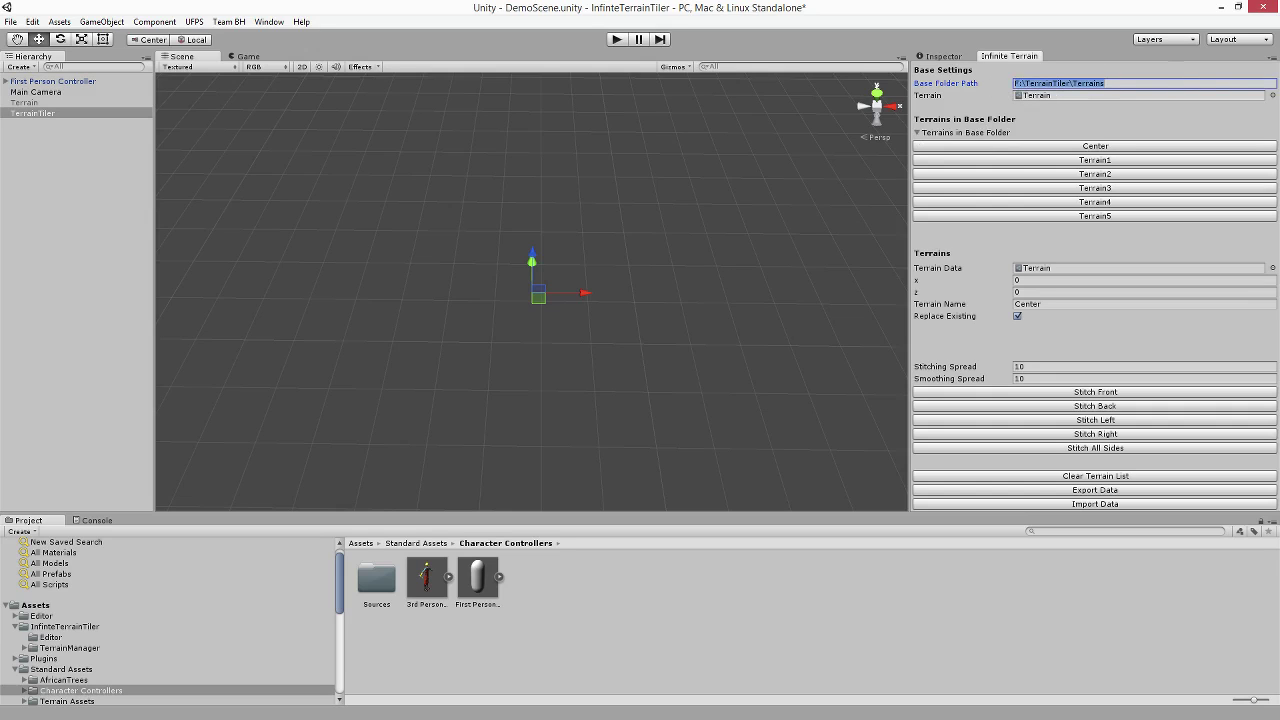
{"action": "left_click_drag", "start_coordinate": [0, 40], "coordinate": [631, 42]}
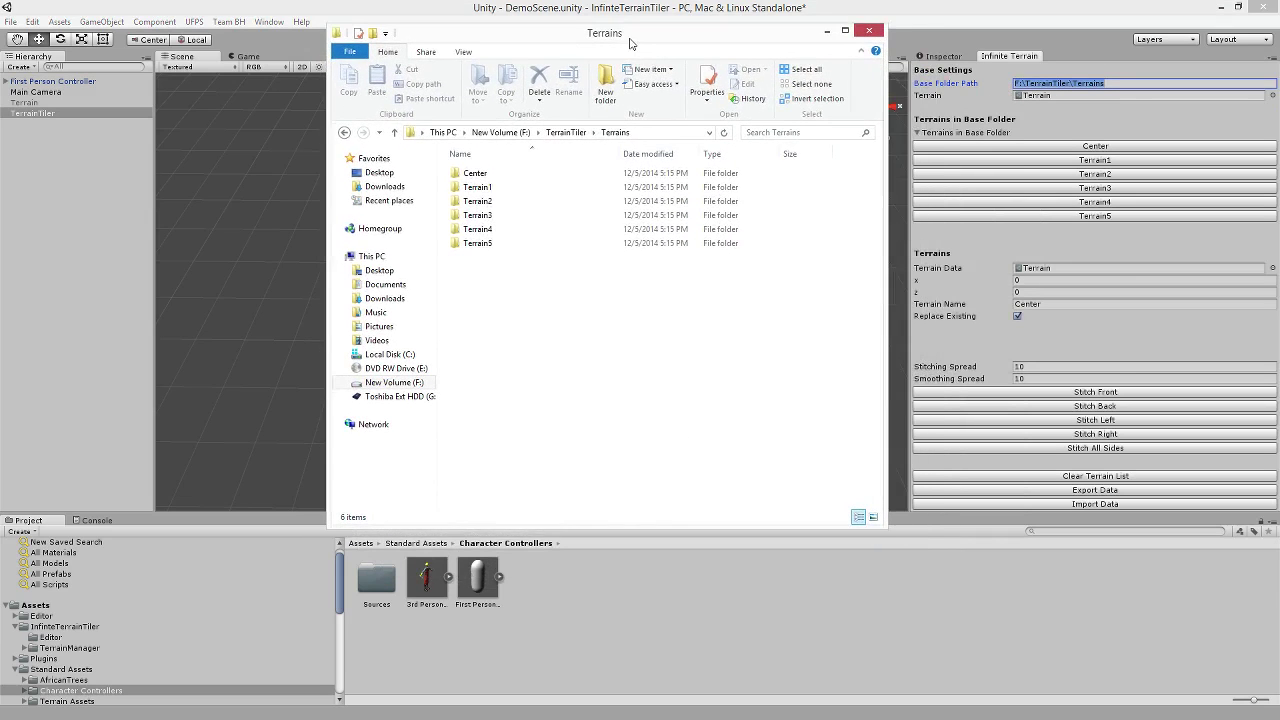
{"action": "left_click", "coordinate": [653, 248]}
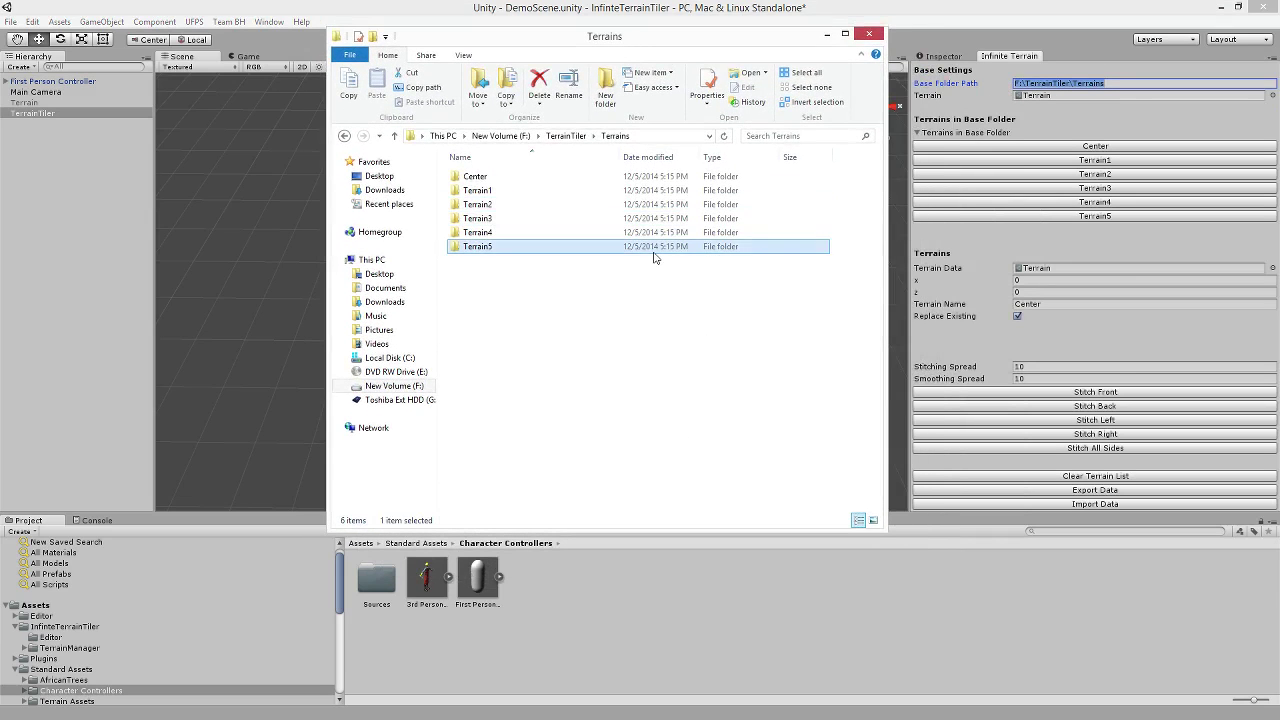
{"action": "key", "text": "Delete"}
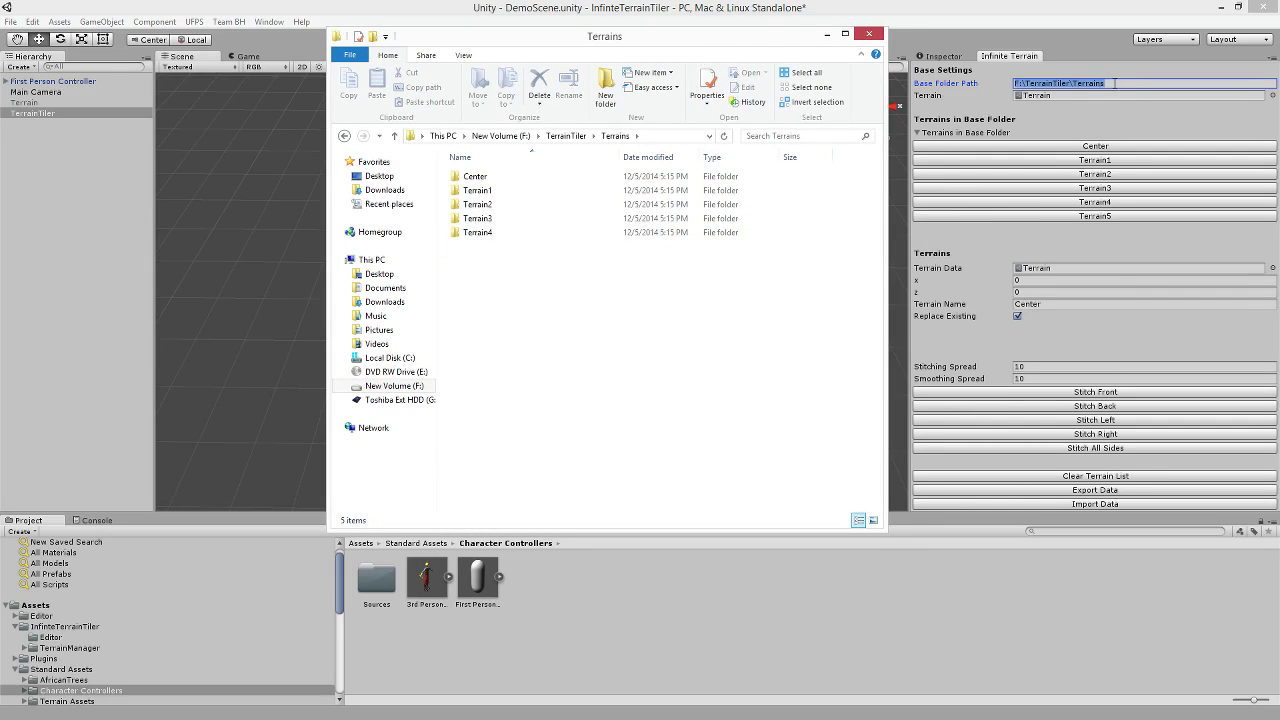
{"action": "left_click", "coordinate": [1115, 84]}
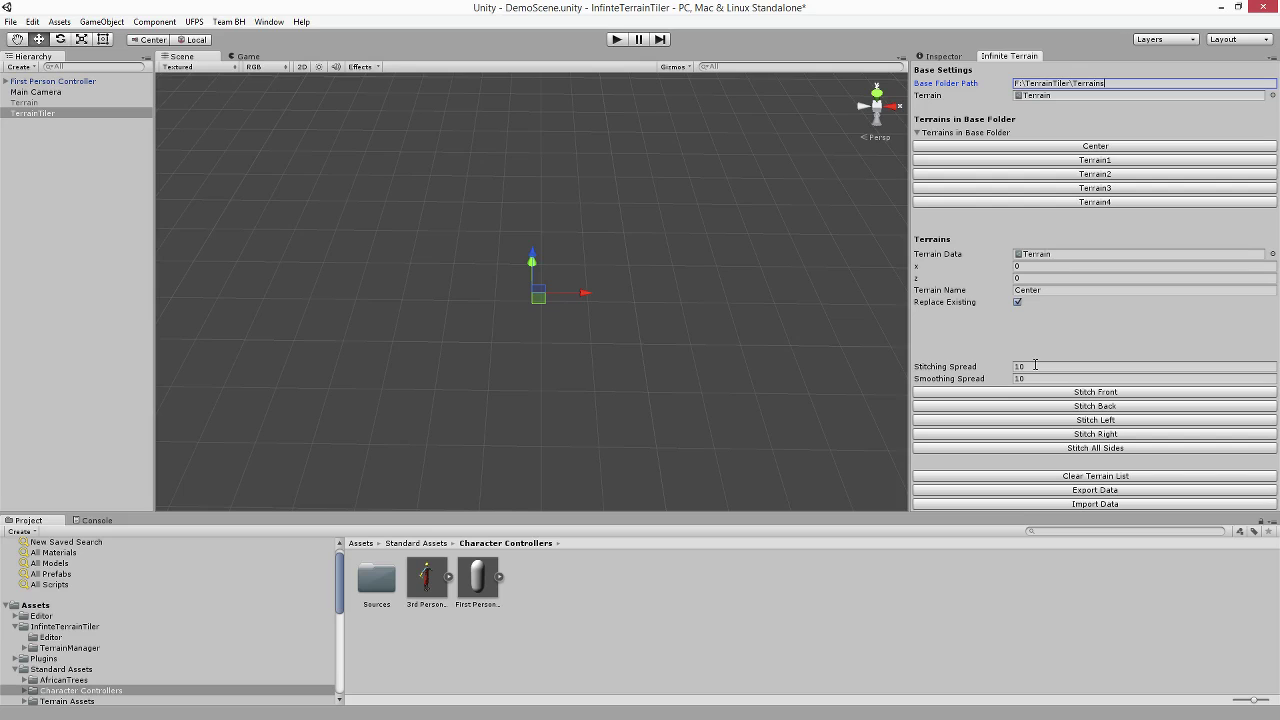
{"action": "mouse_move", "coordinate": [556, 322]}
{"action": "left_mouse_down", "text": "alt"}
{"action": "mouse_move", "coordinate": [563, 274]}
{"action": "mouse_move", "coordinate": [545, 285]}
{"action": "mouse_move", "coordinate": [544, 307]}
{"action": "mouse_move", "coordinate": [563, 303]}
{"action": "mouse_move", "coordinate": [563, 263]}
{"action": "mouse_move", "coordinate": [556, 303]}
{"action": "mouse_move", "coordinate": [569, 298]}
{"action": "mouse_move", "coordinate": [557, 289]}
{"action": "mouse_move", "coordinate": [556, 301]}
{"action": "left_mouse_up", "text": "alt"}
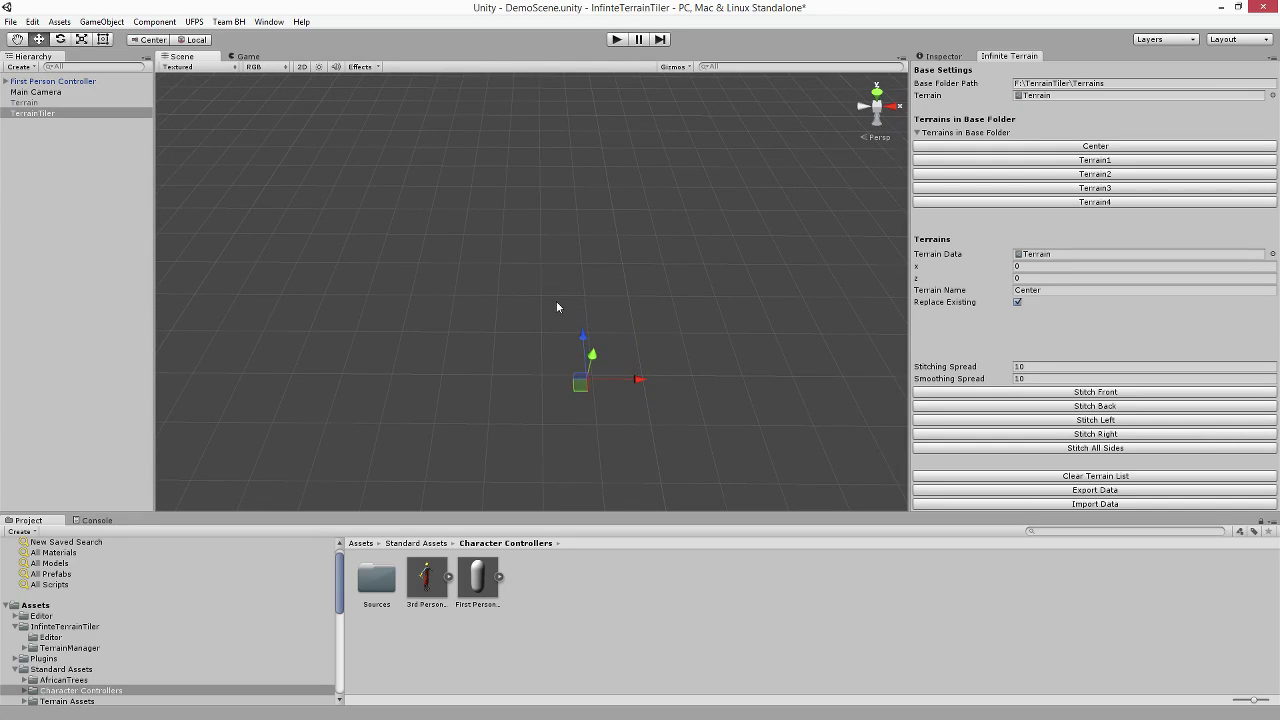
{"action": "scroll", "coordinate": [557, 303], "scroll_direction": "down", "scroll_amount": 4}
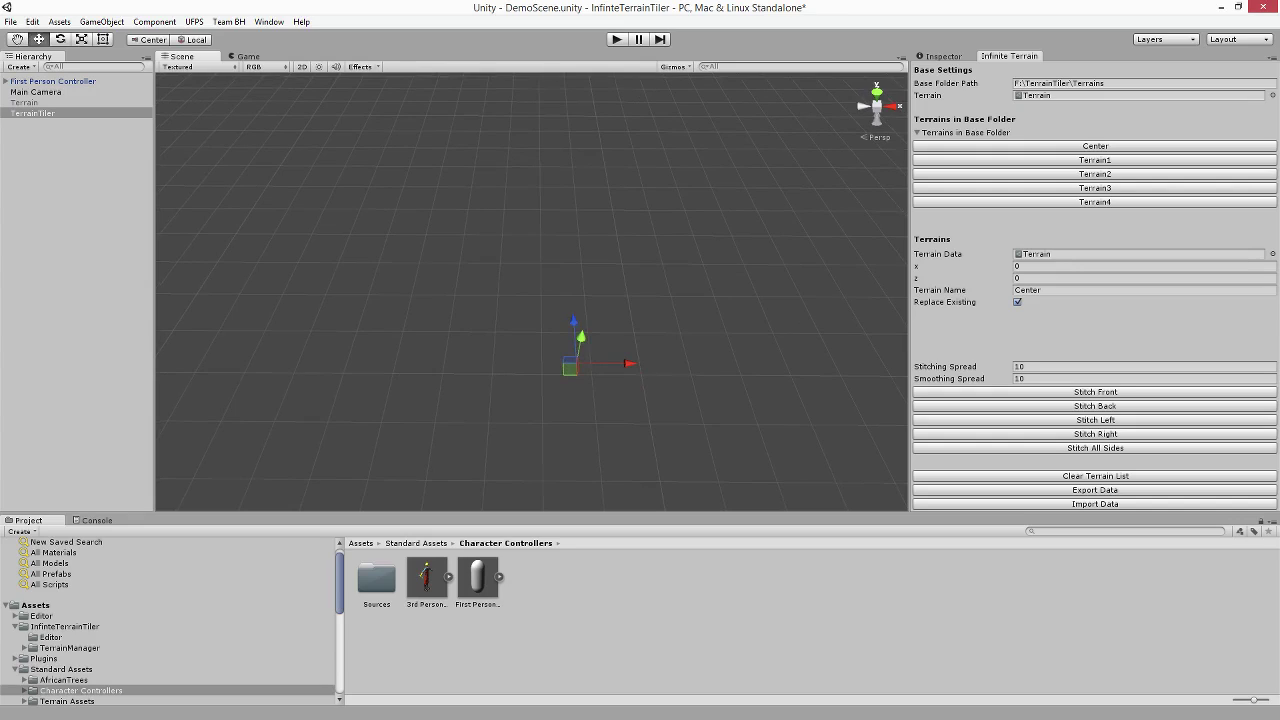